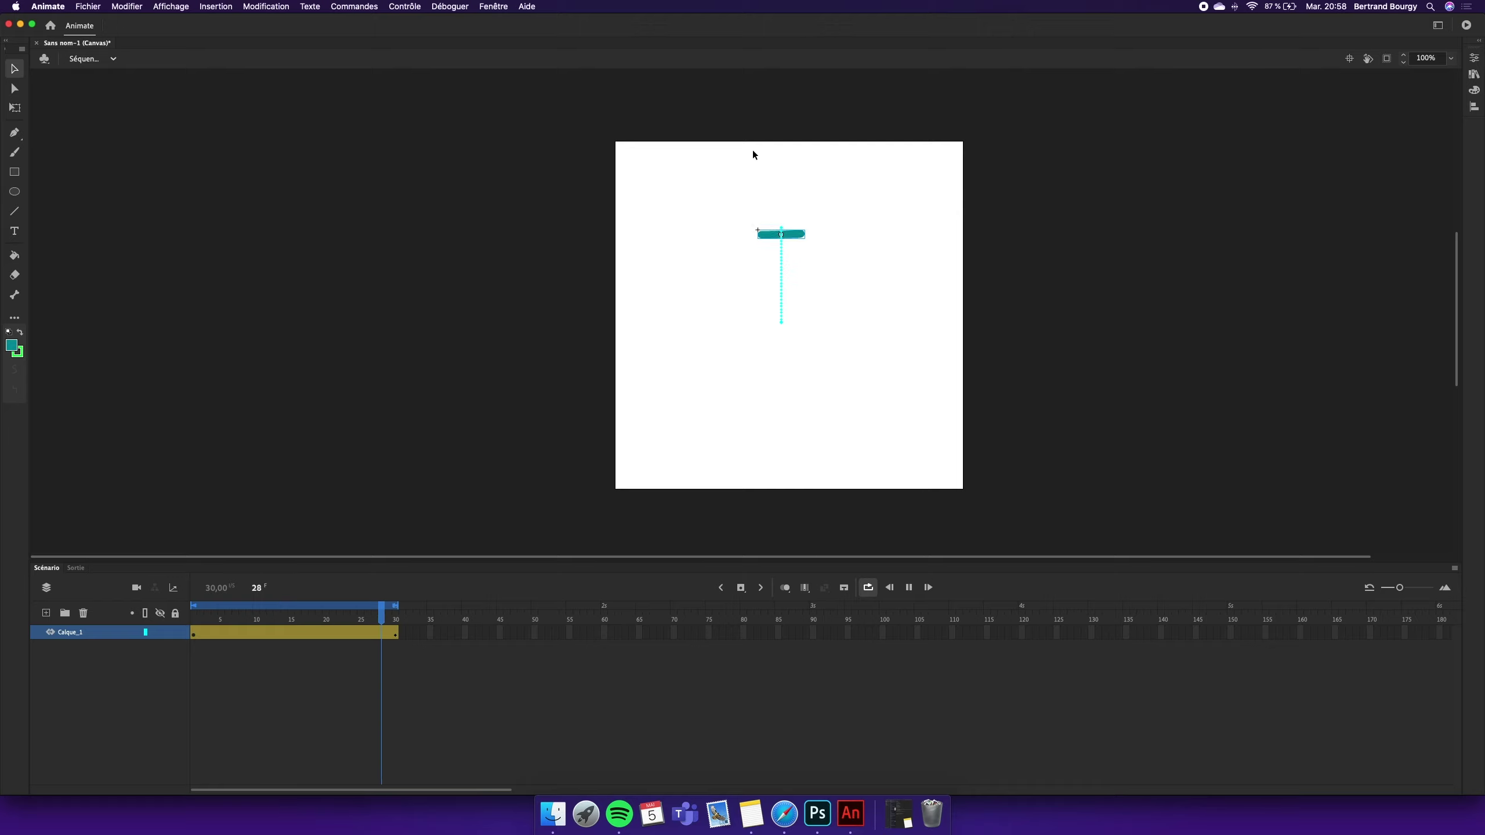
# Move the teal stroke down to the lower part of the canvas at frame 14 and preview the looped animation.
pyautogui.click(908, 588)
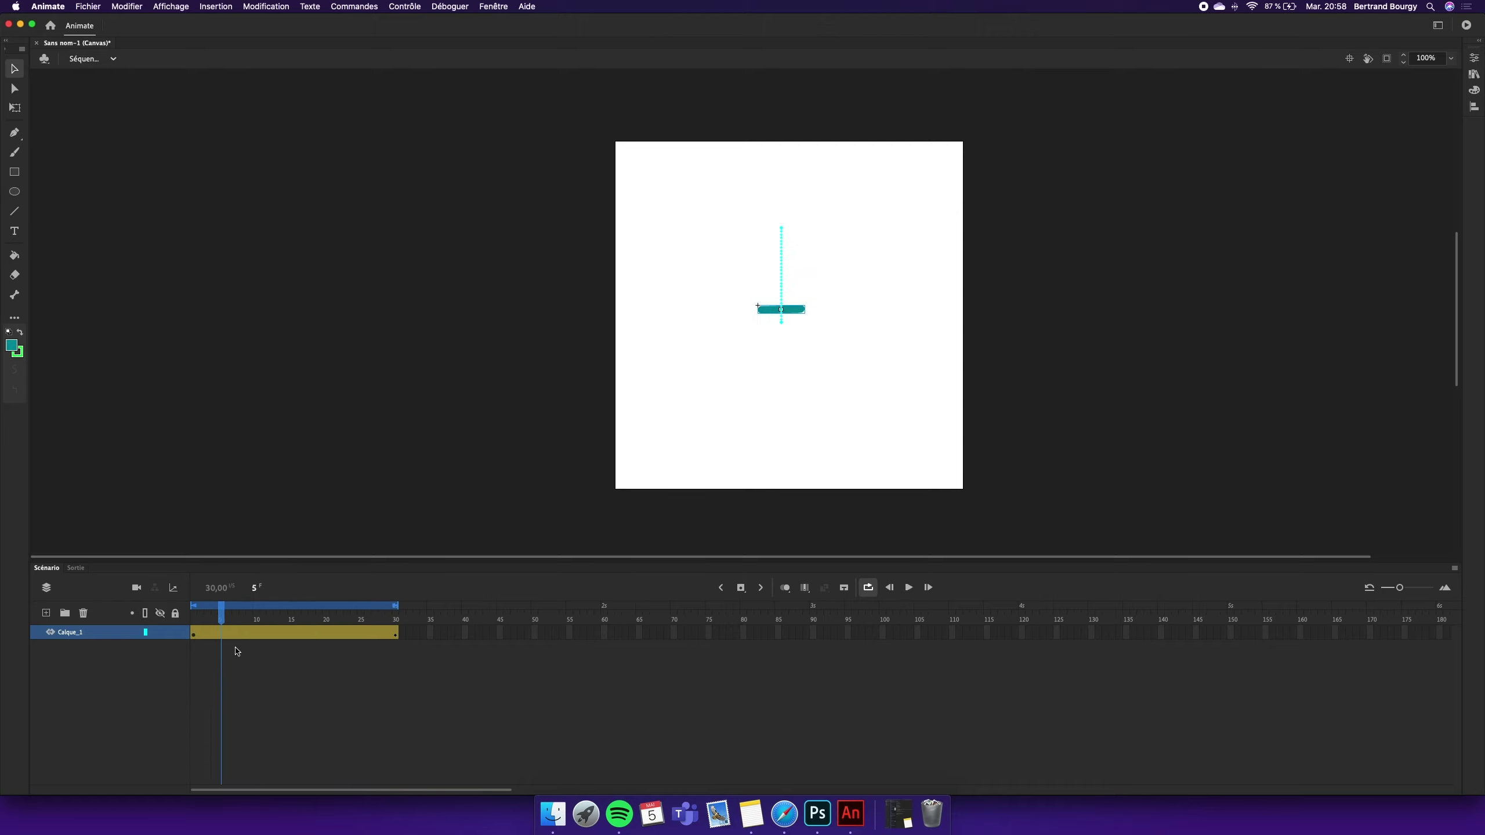
pyautogui.moveTo(221, 605); pyautogui.dragTo(284, 606)
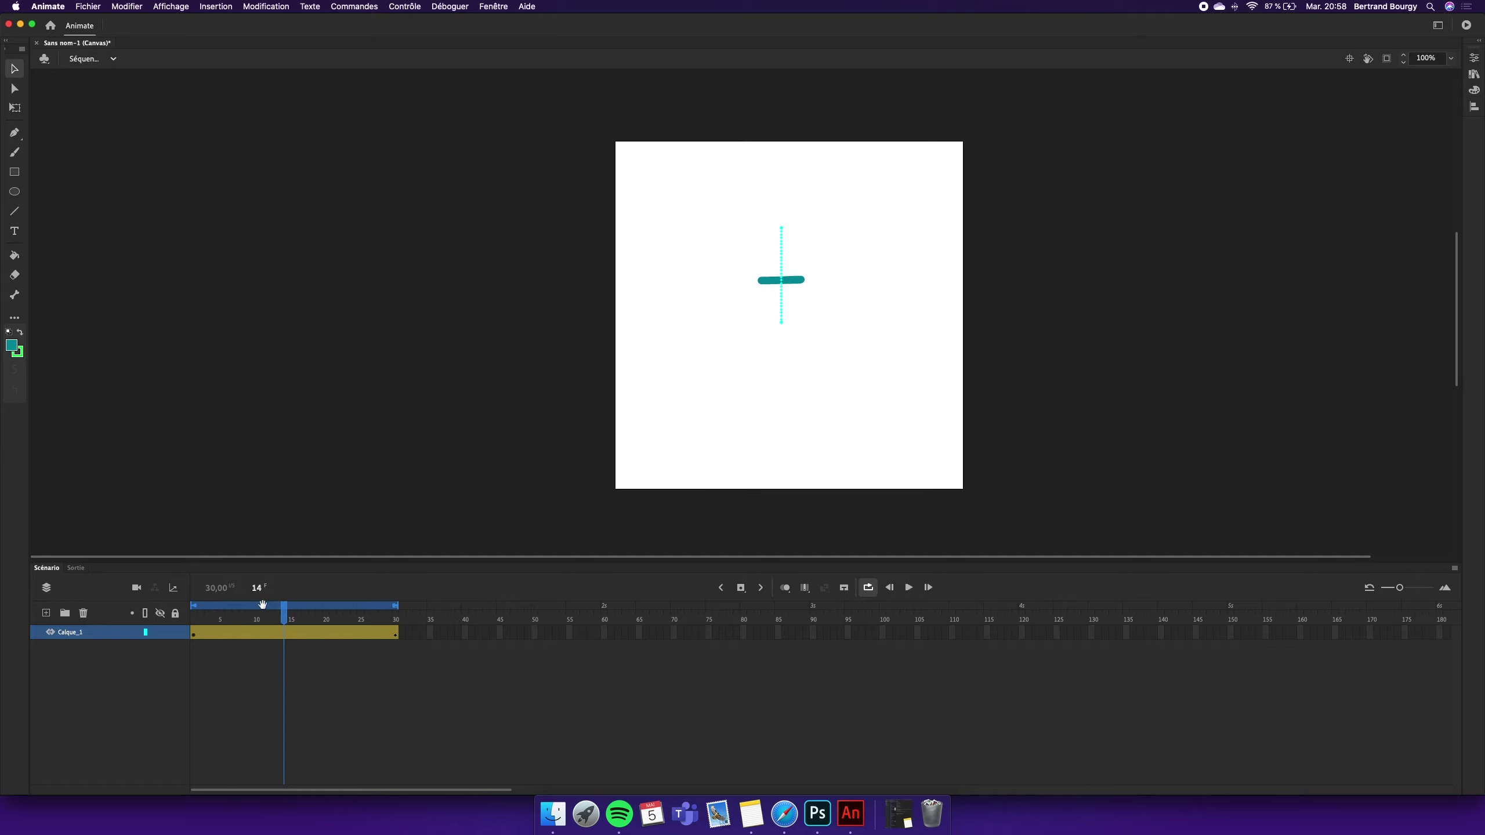
pyautogui.moveTo(764, 286); pyautogui.dragTo(770, 426)
pyautogui.click(910, 589)
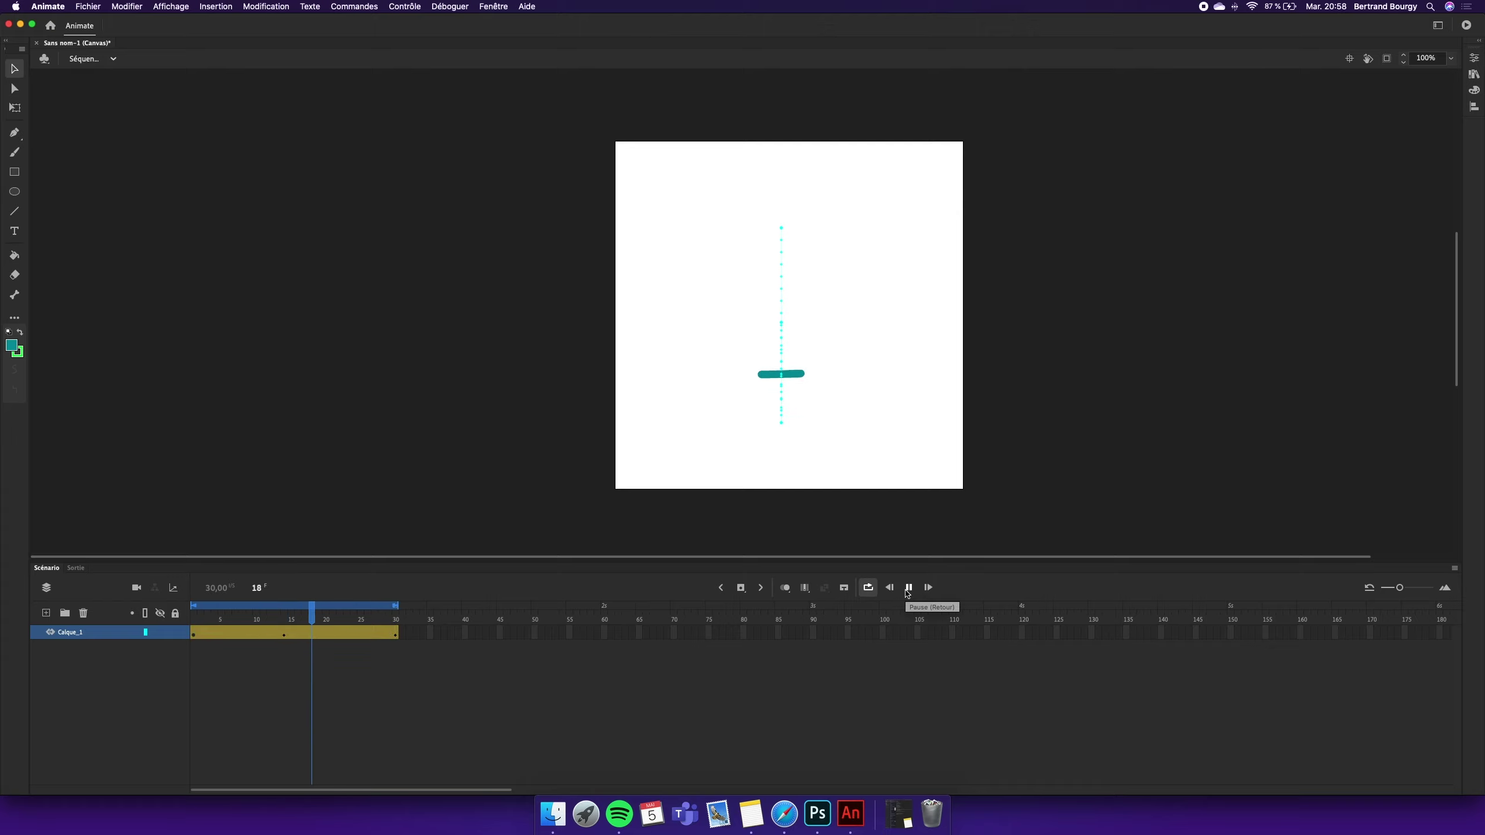
pyautogui.click(908, 590)
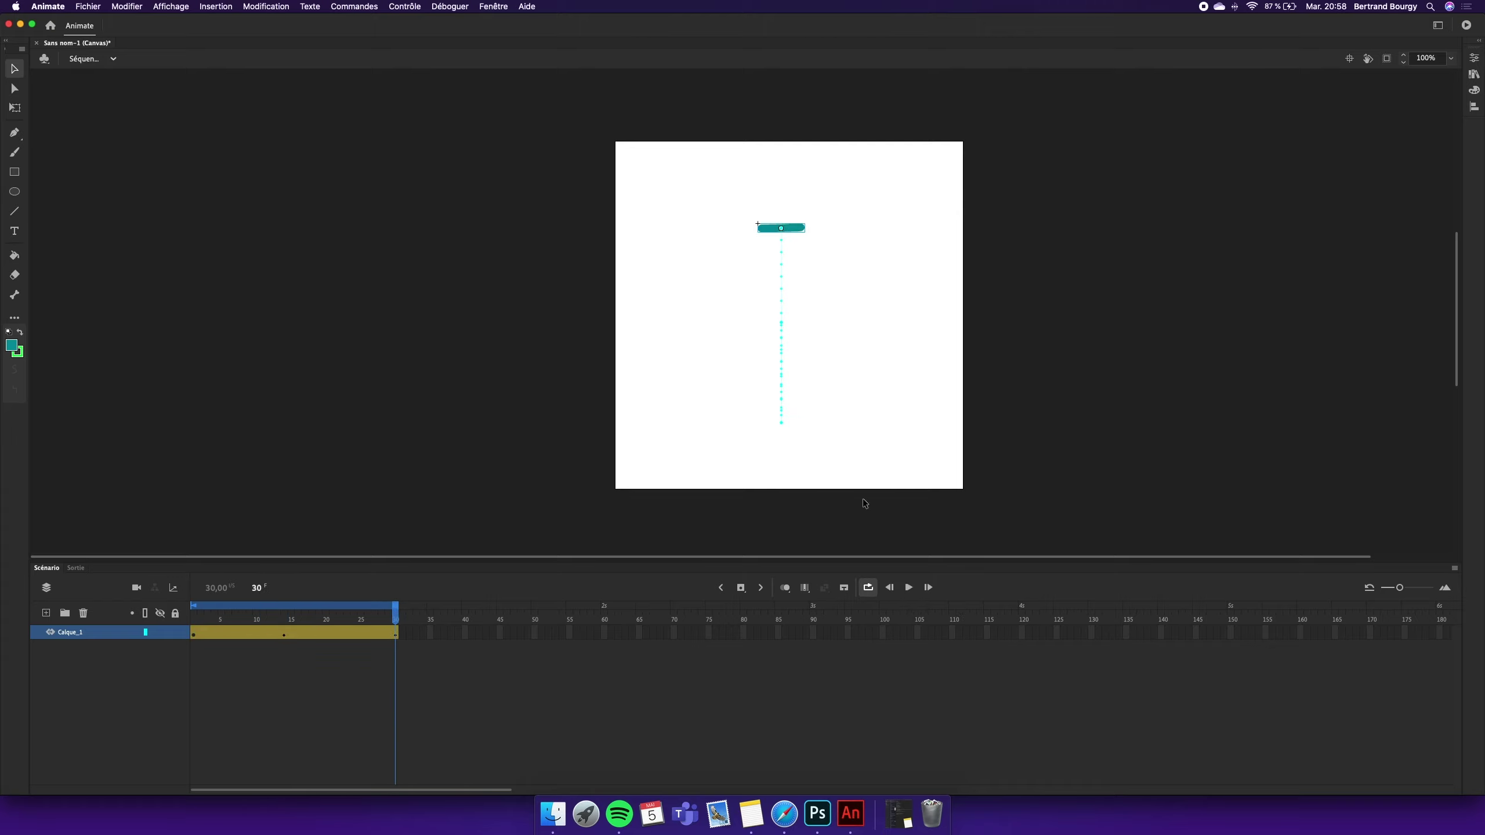
# Enlarge the teal stroke at frame 30 to about four times its width with Free Transform and play the animation.
pyautogui.click(15, 110)
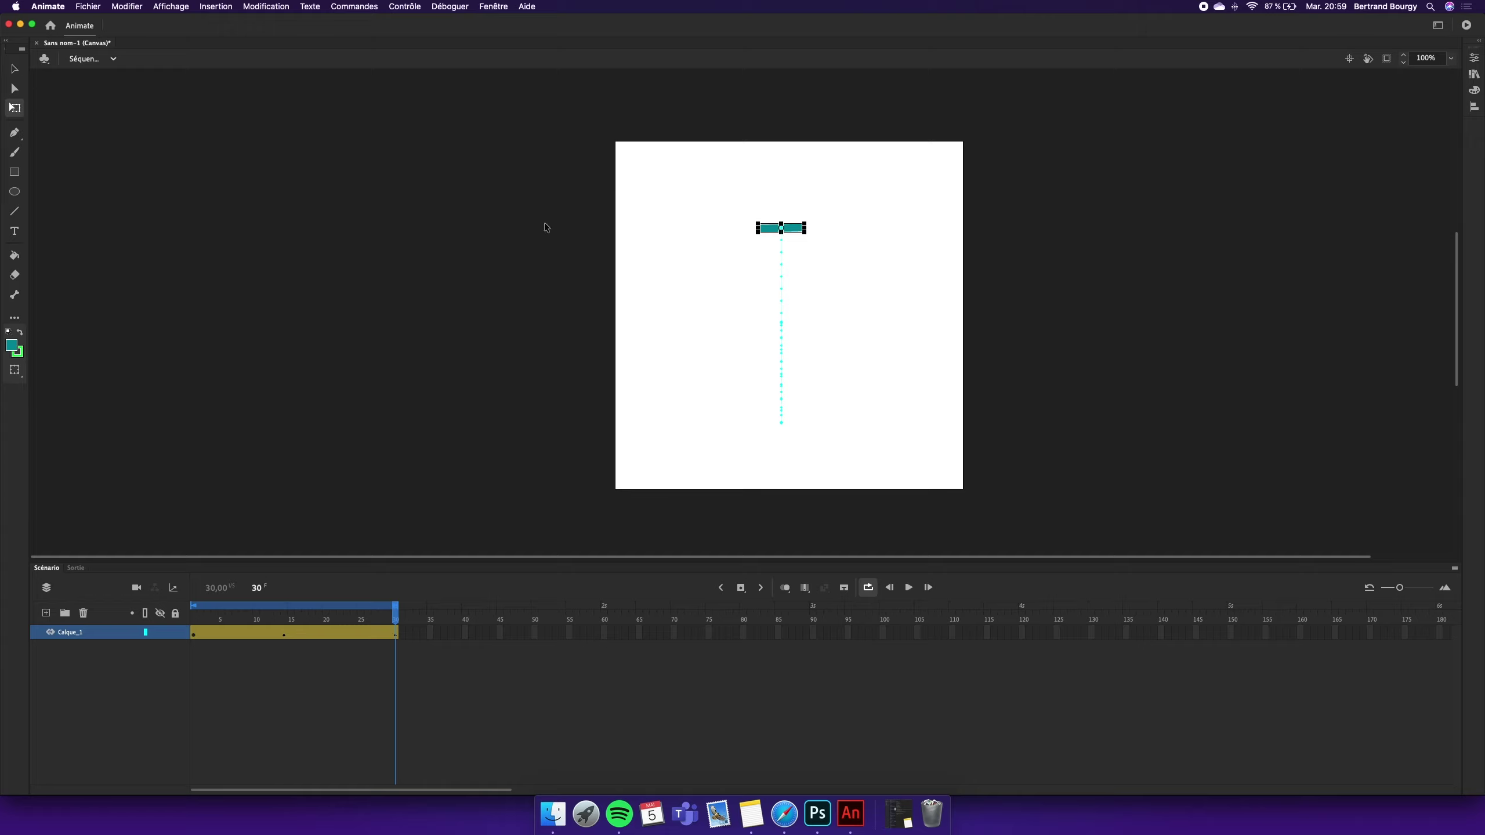
pyautogui.moveTo(757, 226); pyautogui.dragTo(682, 186)
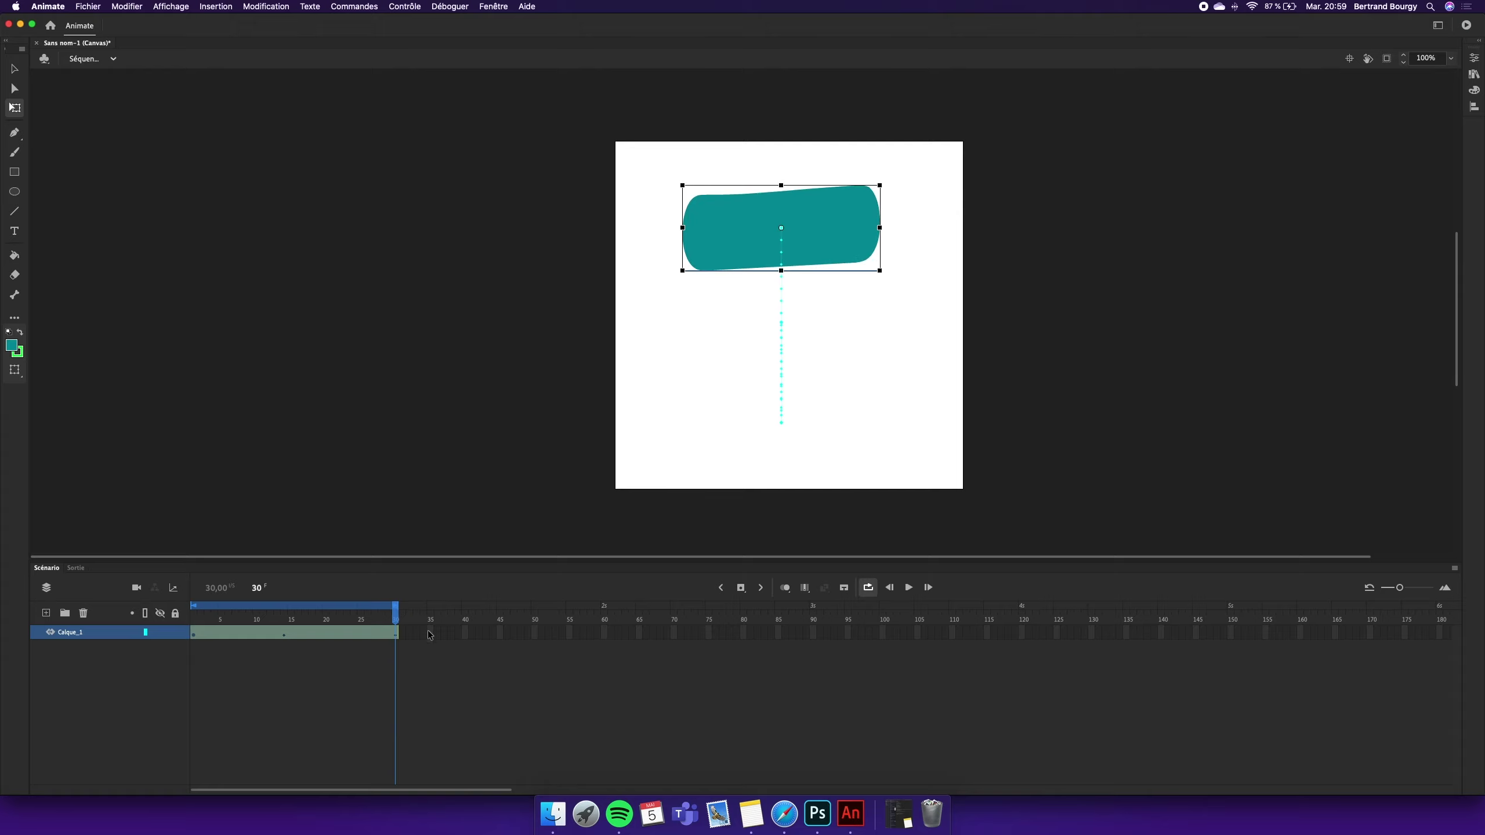
pyautogui.click(908, 588)
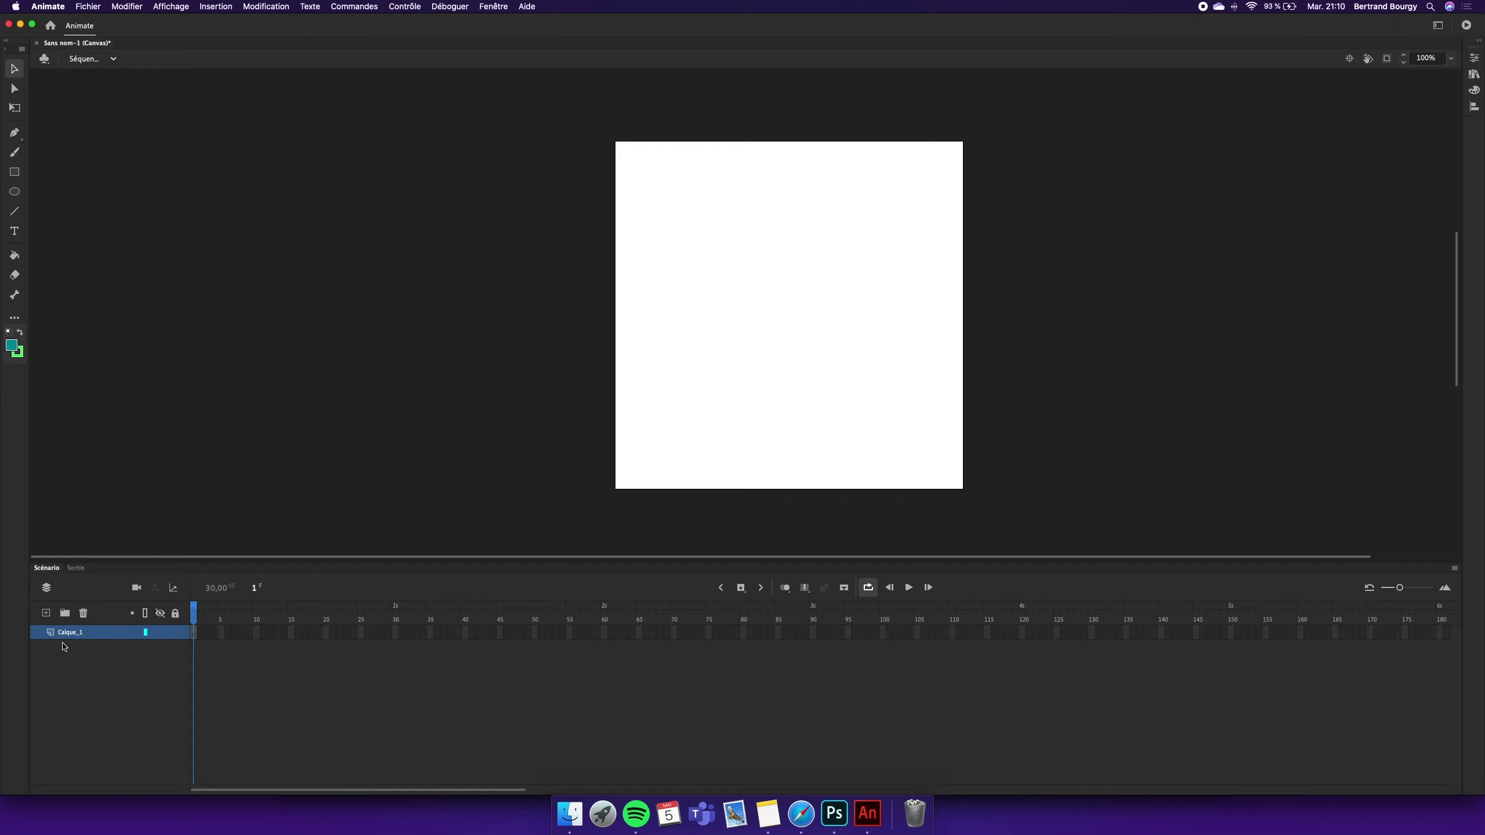
# Add a second layer, then name the lower layer Arrière_plan and the upper layer Balle.
pyautogui.click(95, 697)
pyautogui.click(46, 614)
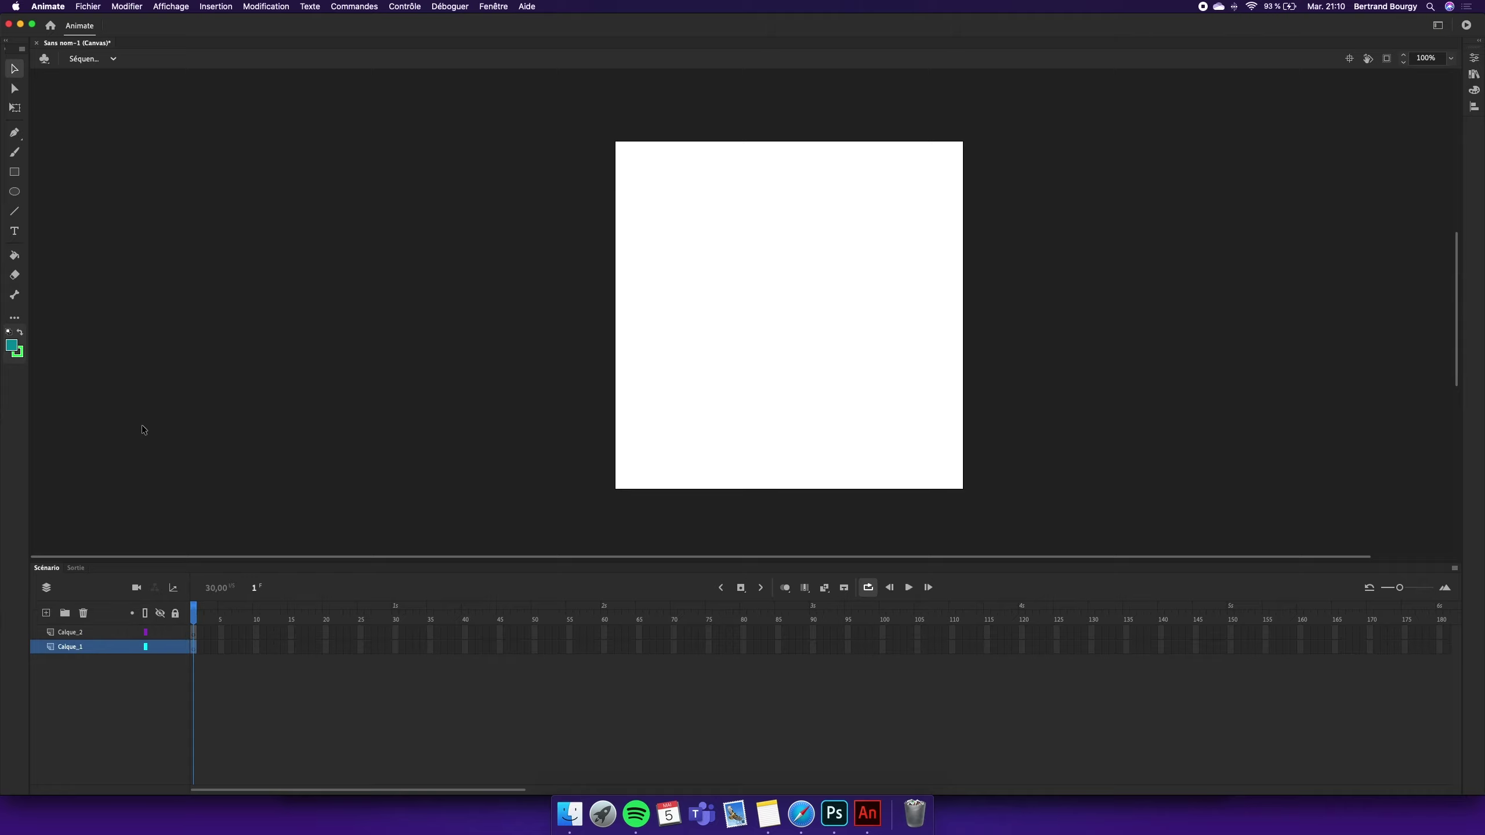
pyautogui.doubleClick(69, 647)
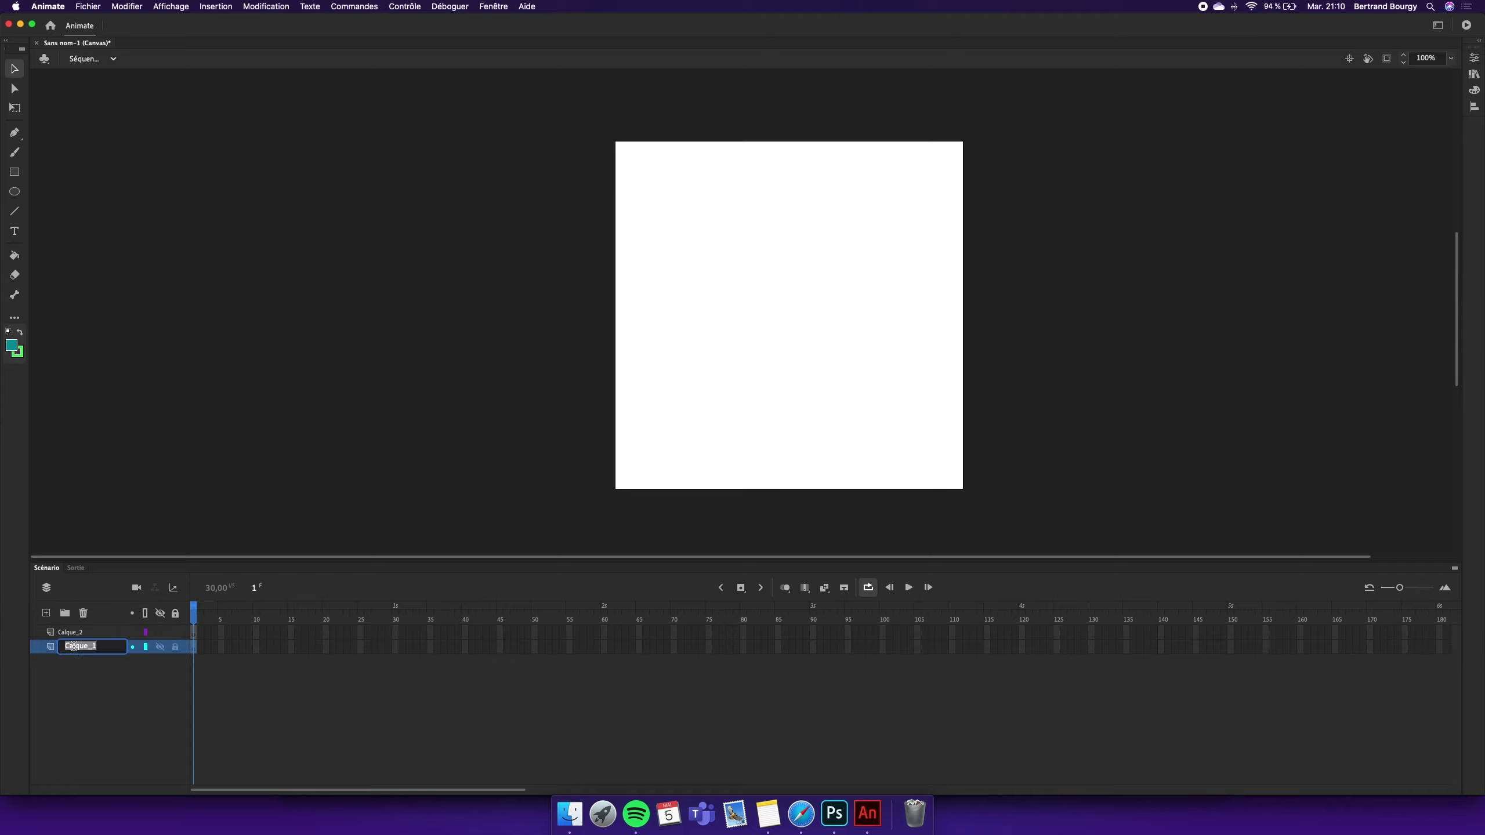
pyautogui.write('Arroère_plan')
pyautogui.click(81, 637)
pyautogui.doubleClick(80, 633)
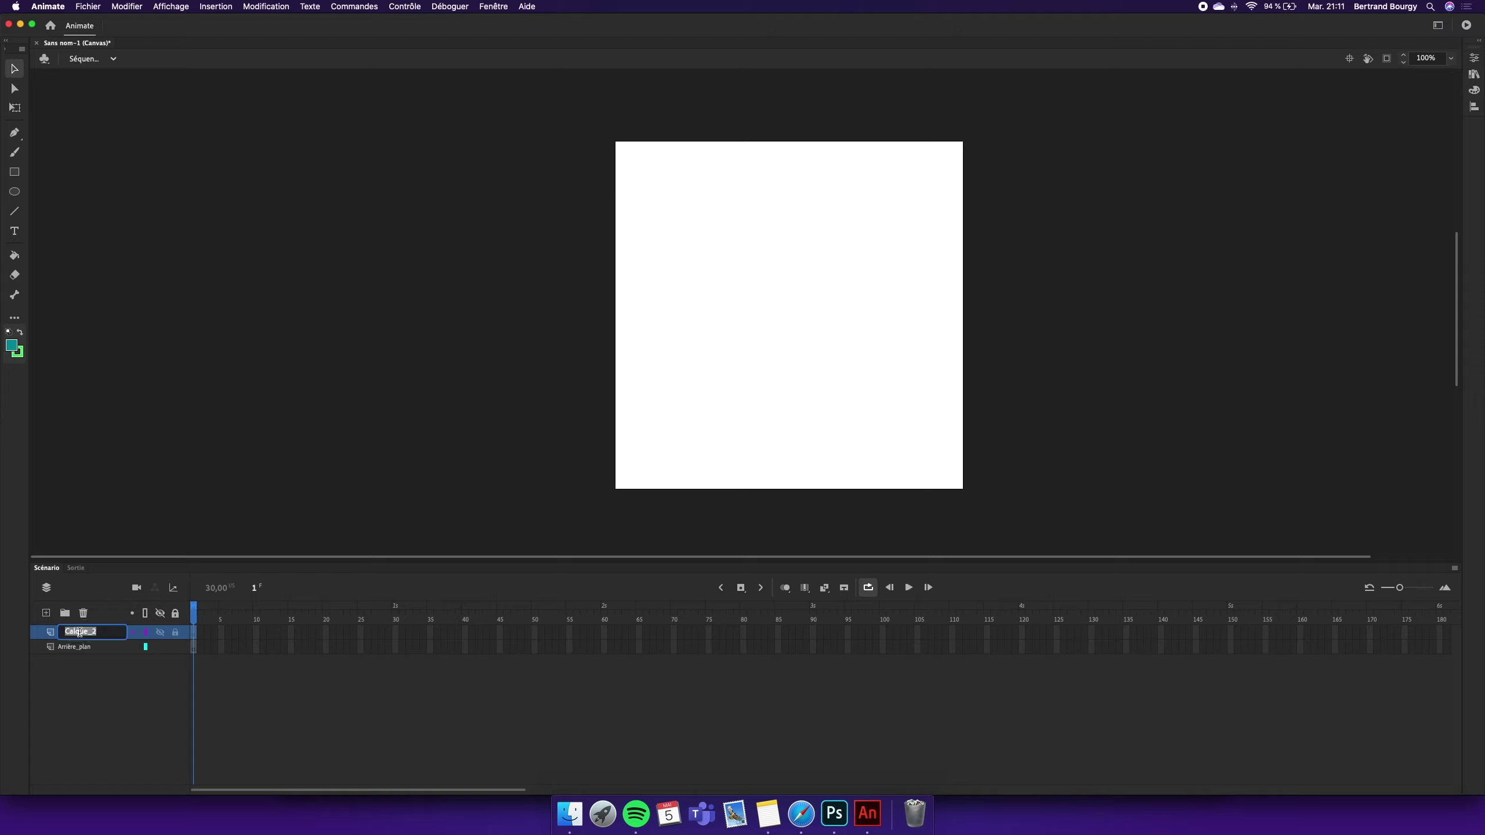
pyautogui.write('Balle')
pyautogui.press('Return')
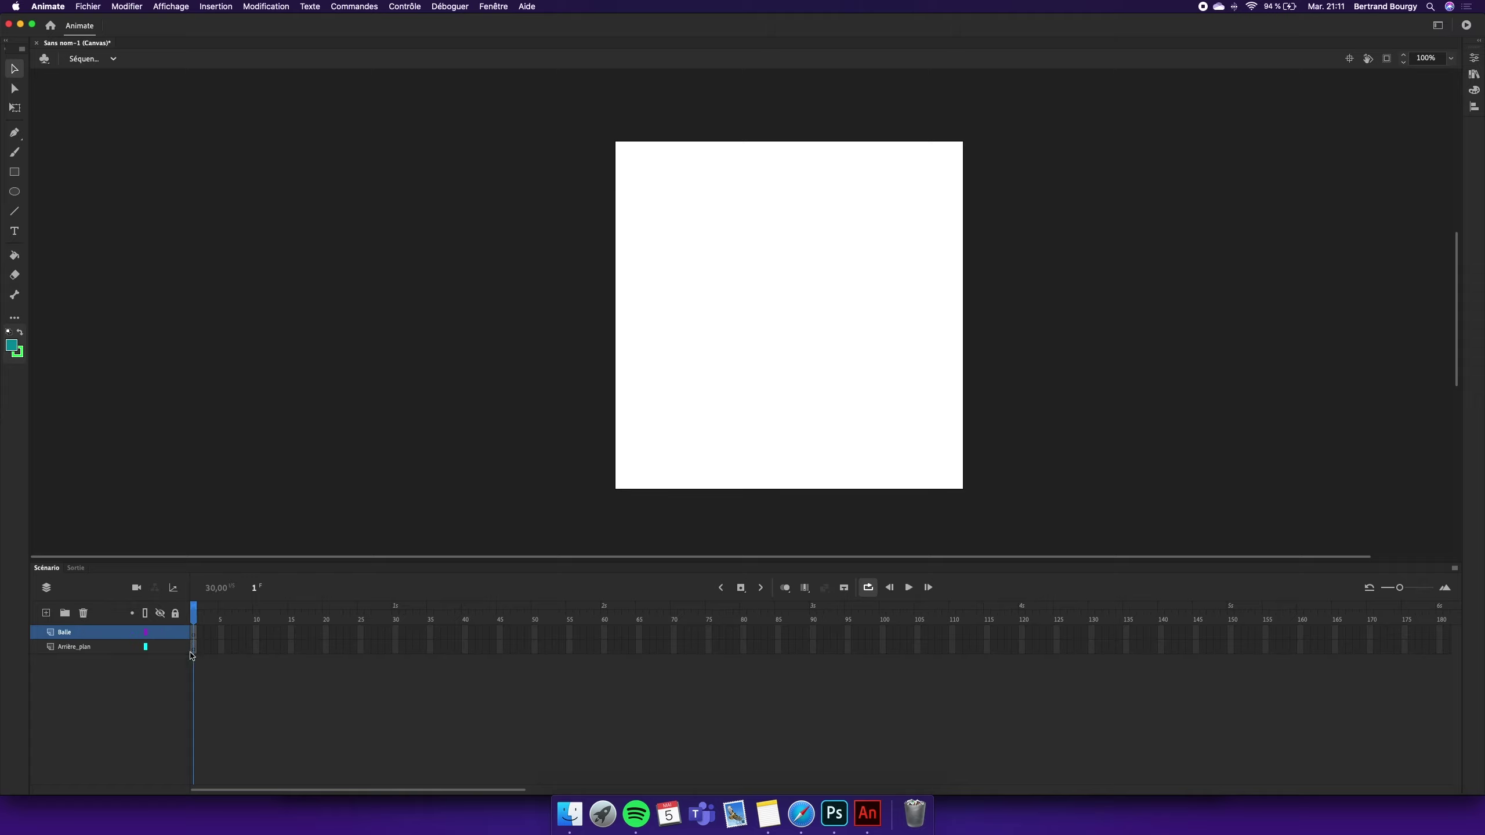
# Draw a rectangle covering the whole canvas on the Arrière_plan layer.
pyautogui.click(74, 647)
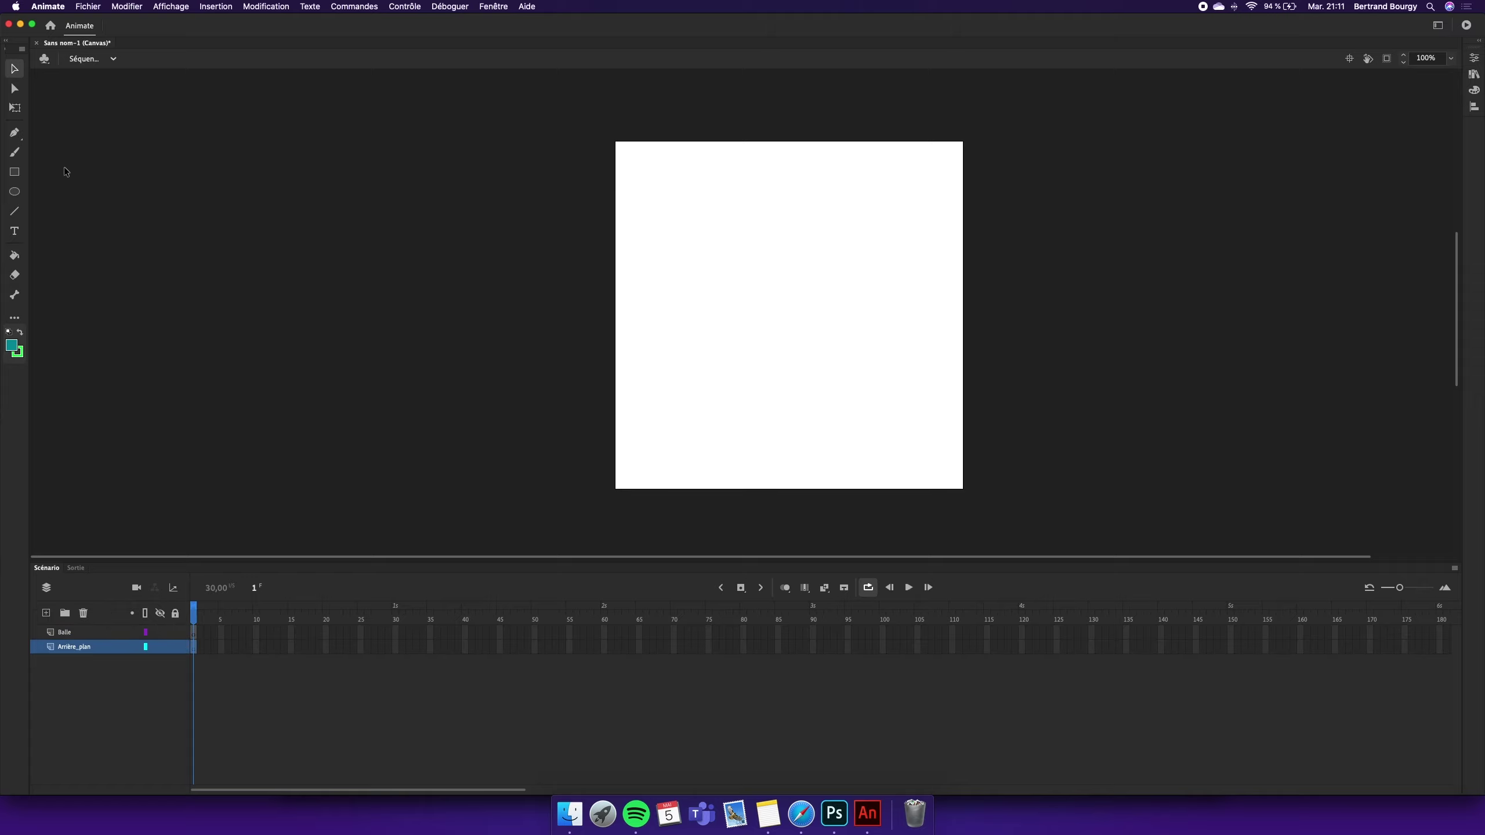
pyautogui.click(14, 172)
pyautogui.moveTo(616, 141); pyautogui.dragTo(968, 491)
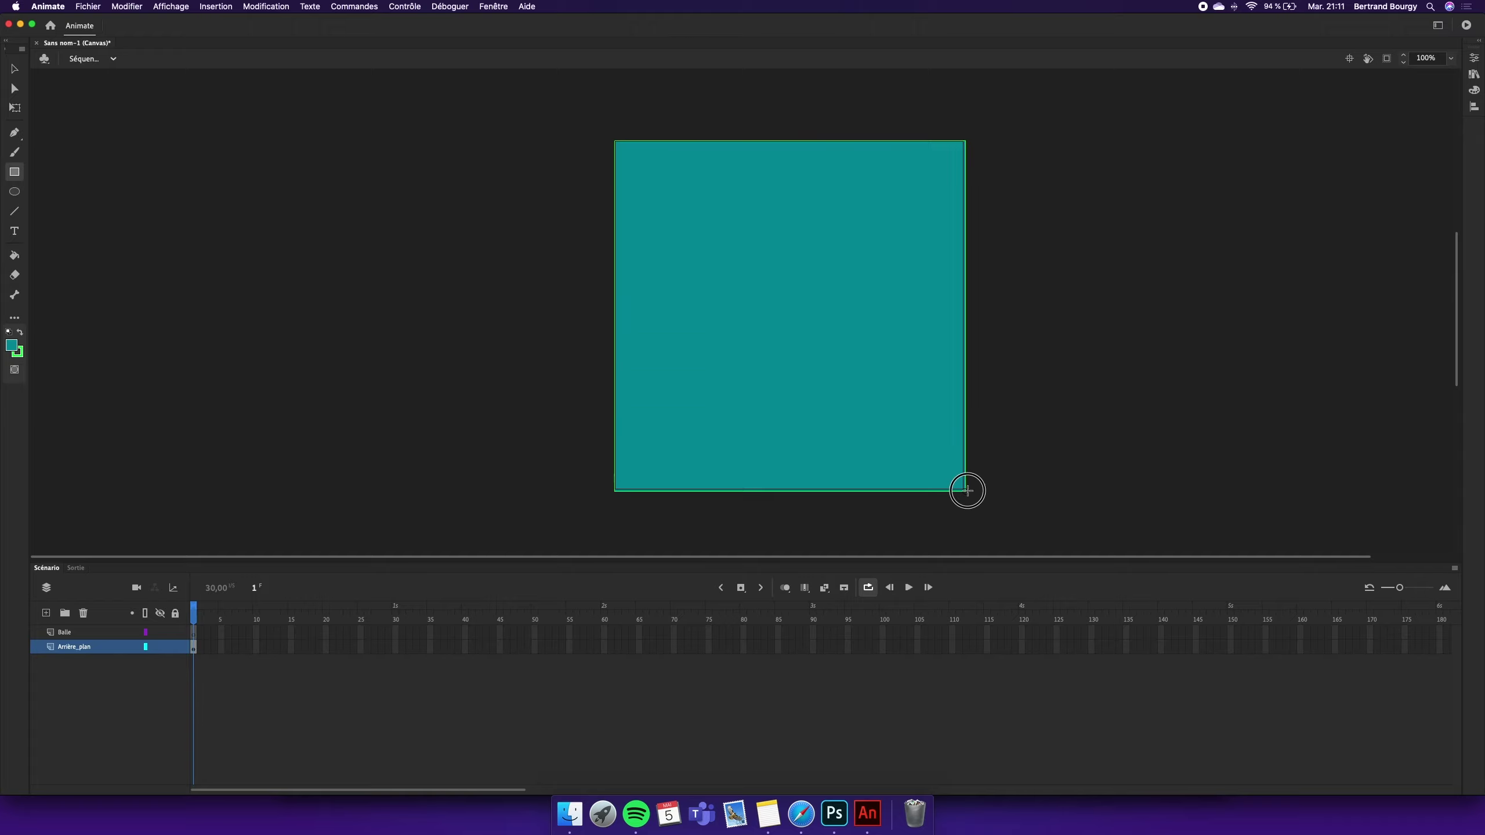
# Select the entire background rectangle and remove its green stroke.
pyautogui.click(14, 68)
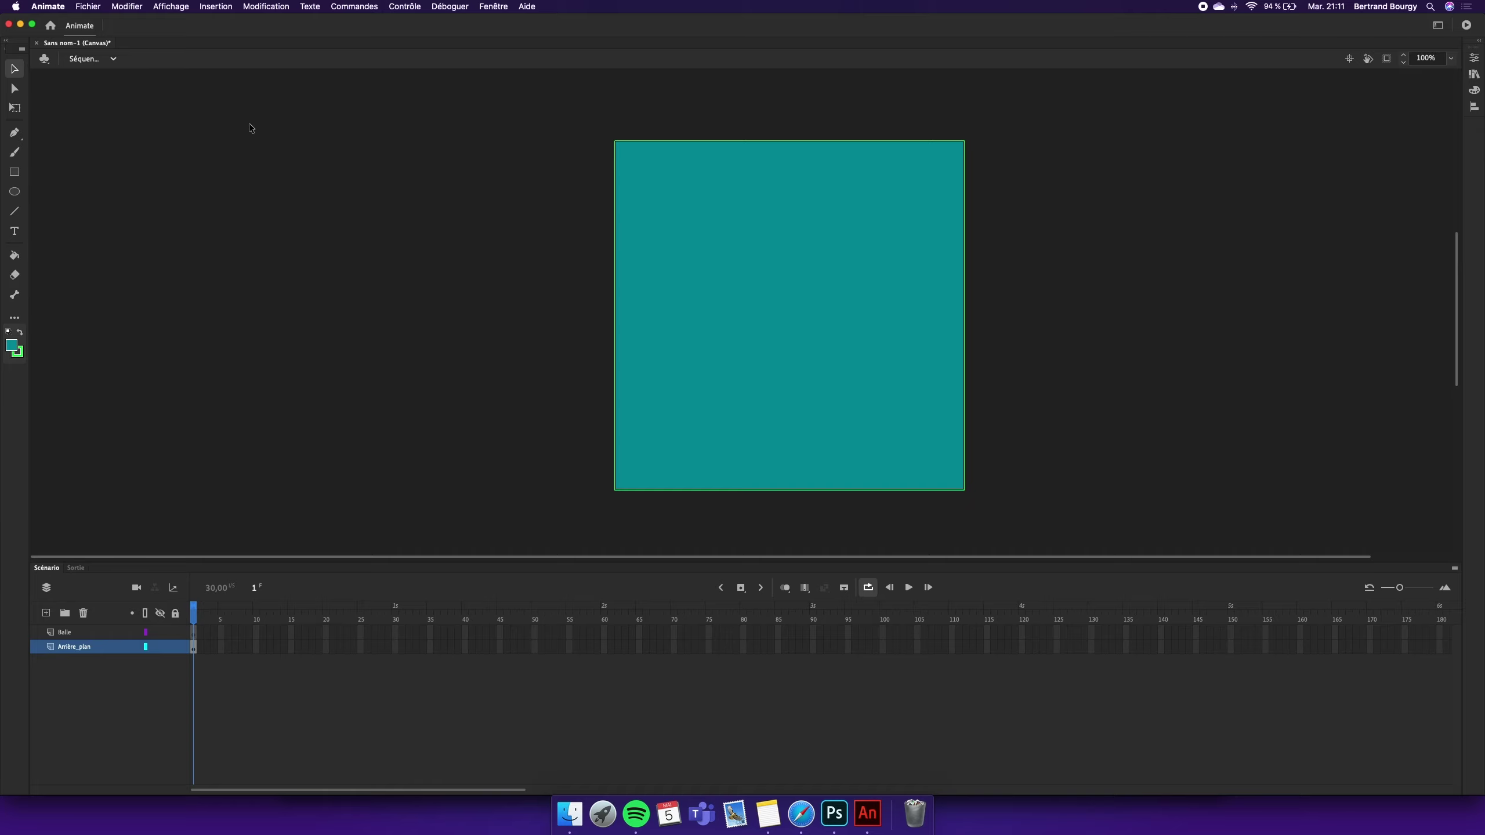
pyautogui.moveTo(556, 106); pyautogui.dragTo(1081, 527)
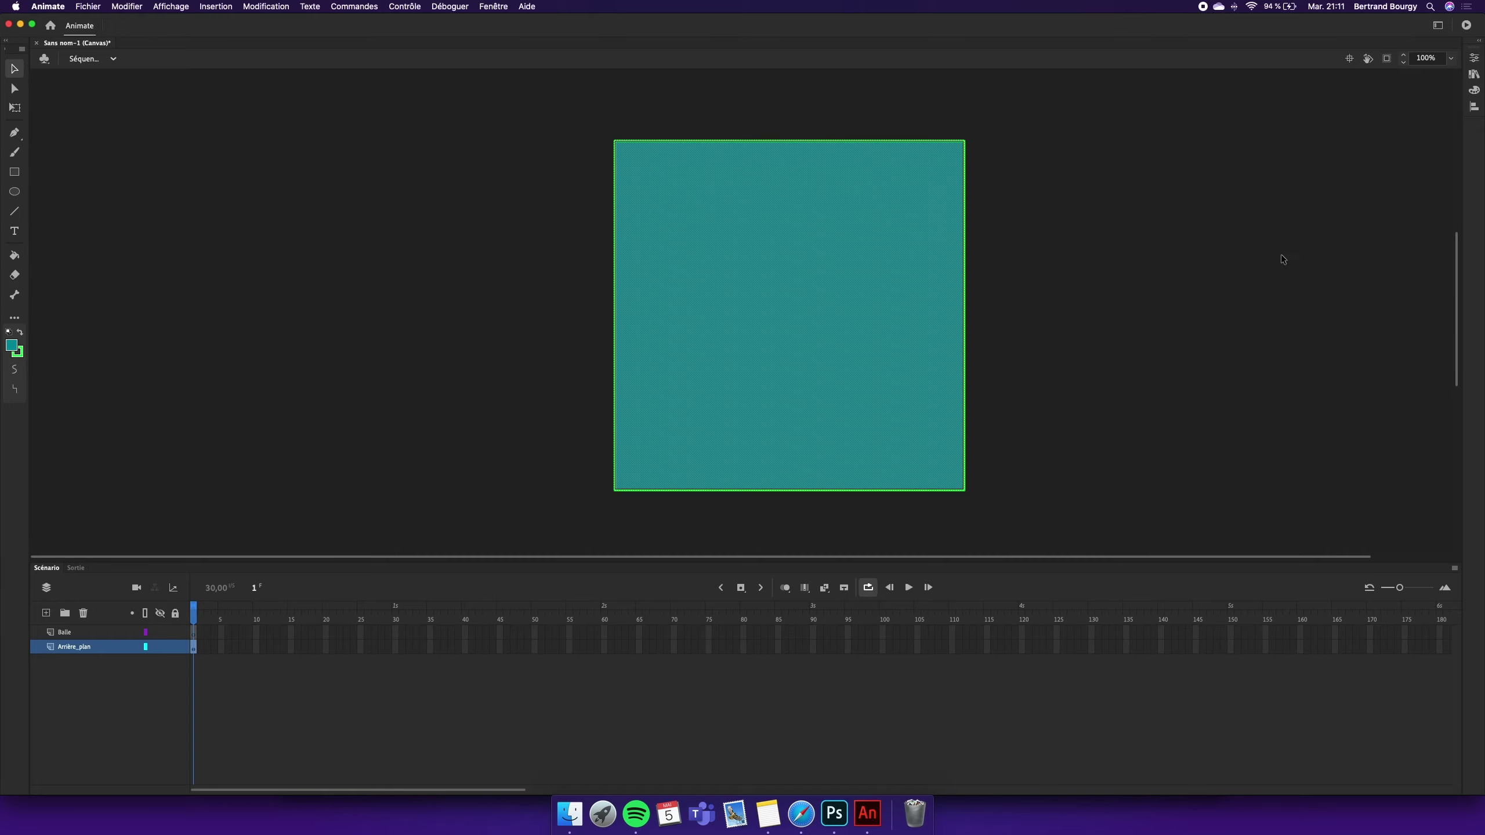
pyautogui.click(1474, 59)
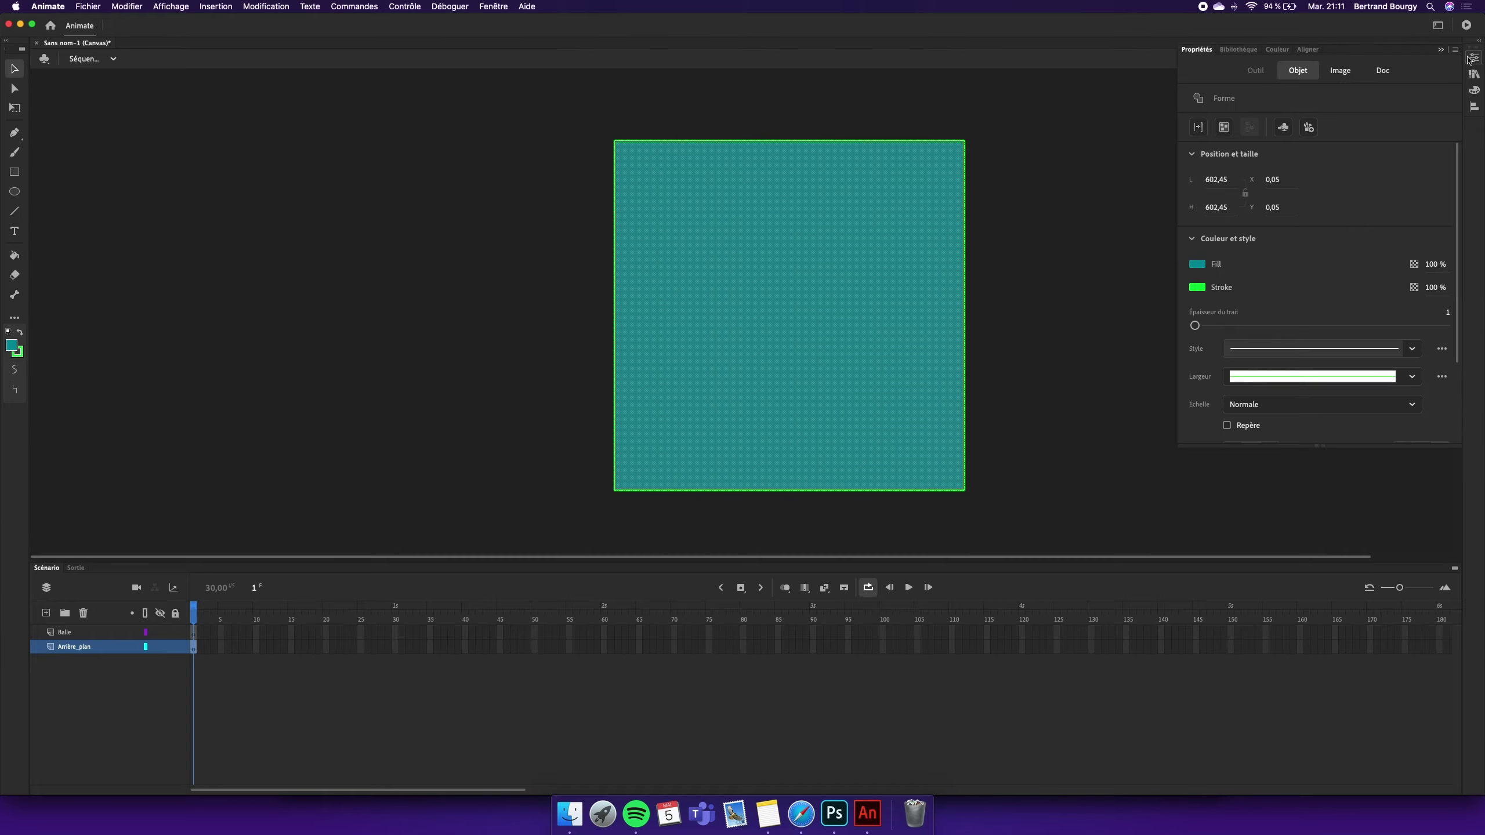
pyautogui.click(1195, 288)
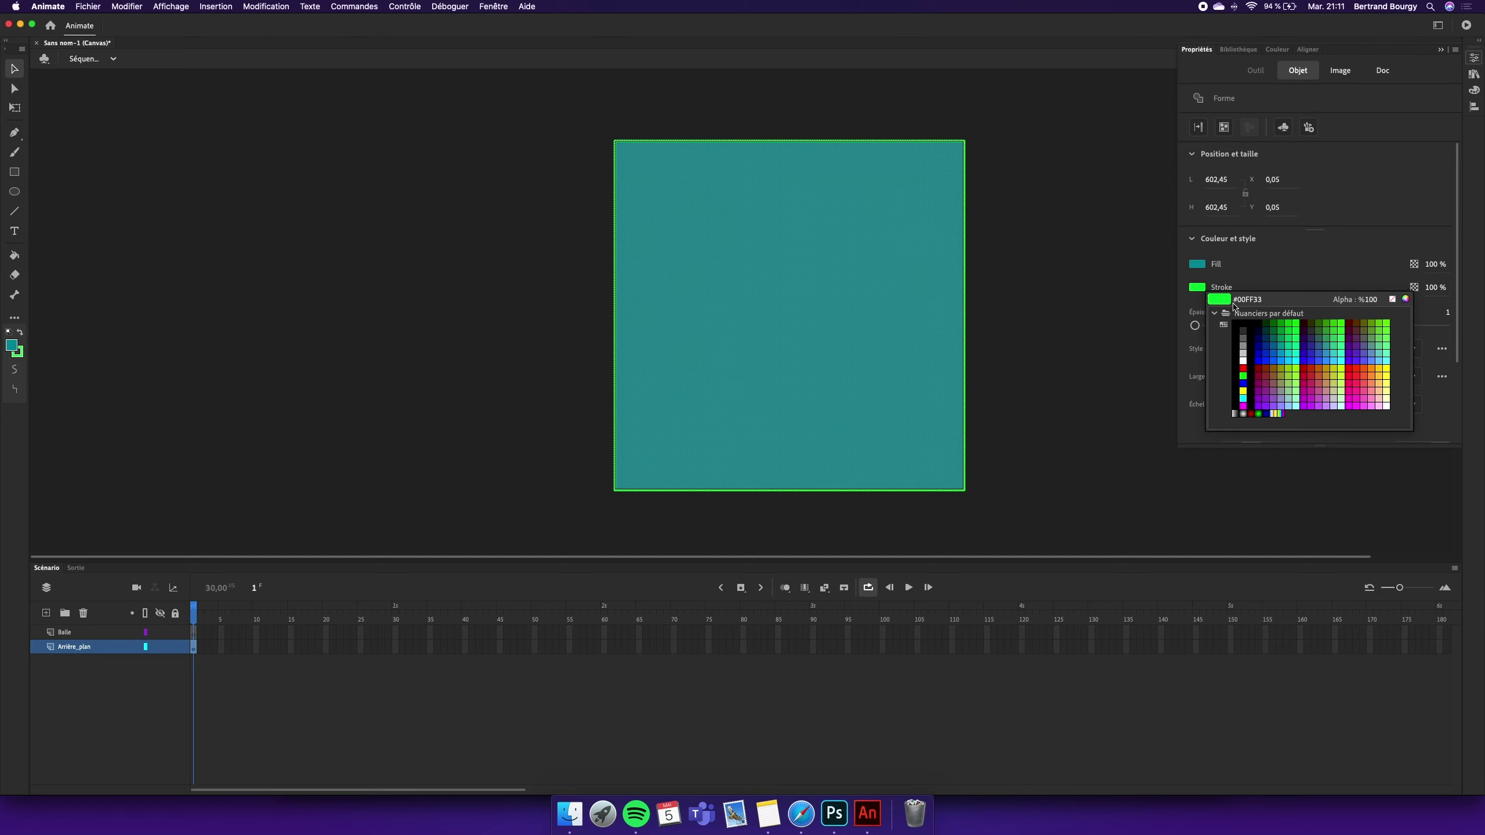
pyautogui.click(1392, 299)
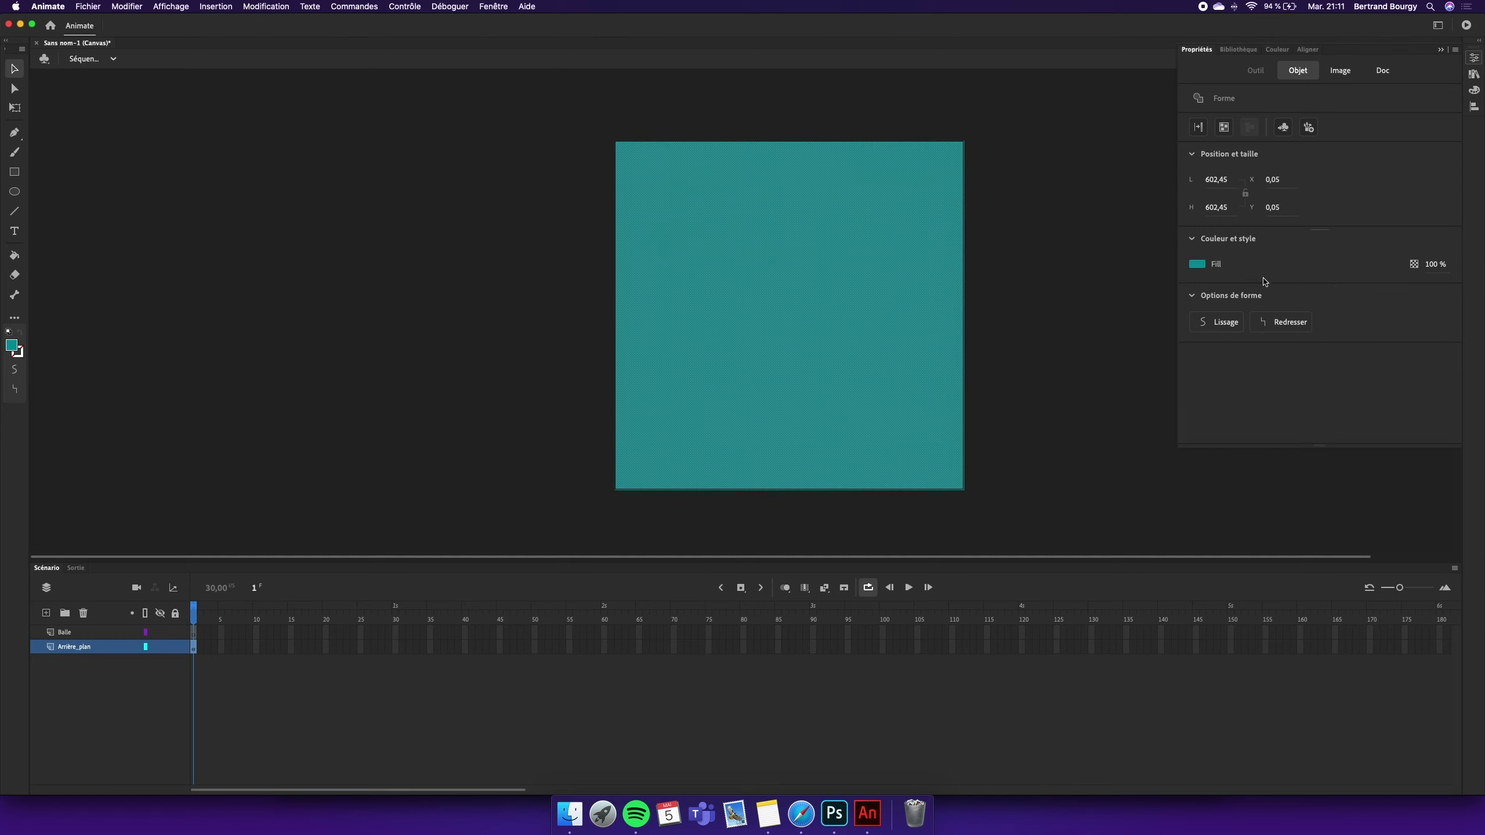
# Change the background rectangle's fill to a custom coral red.
pyautogui.click(1198, 265)
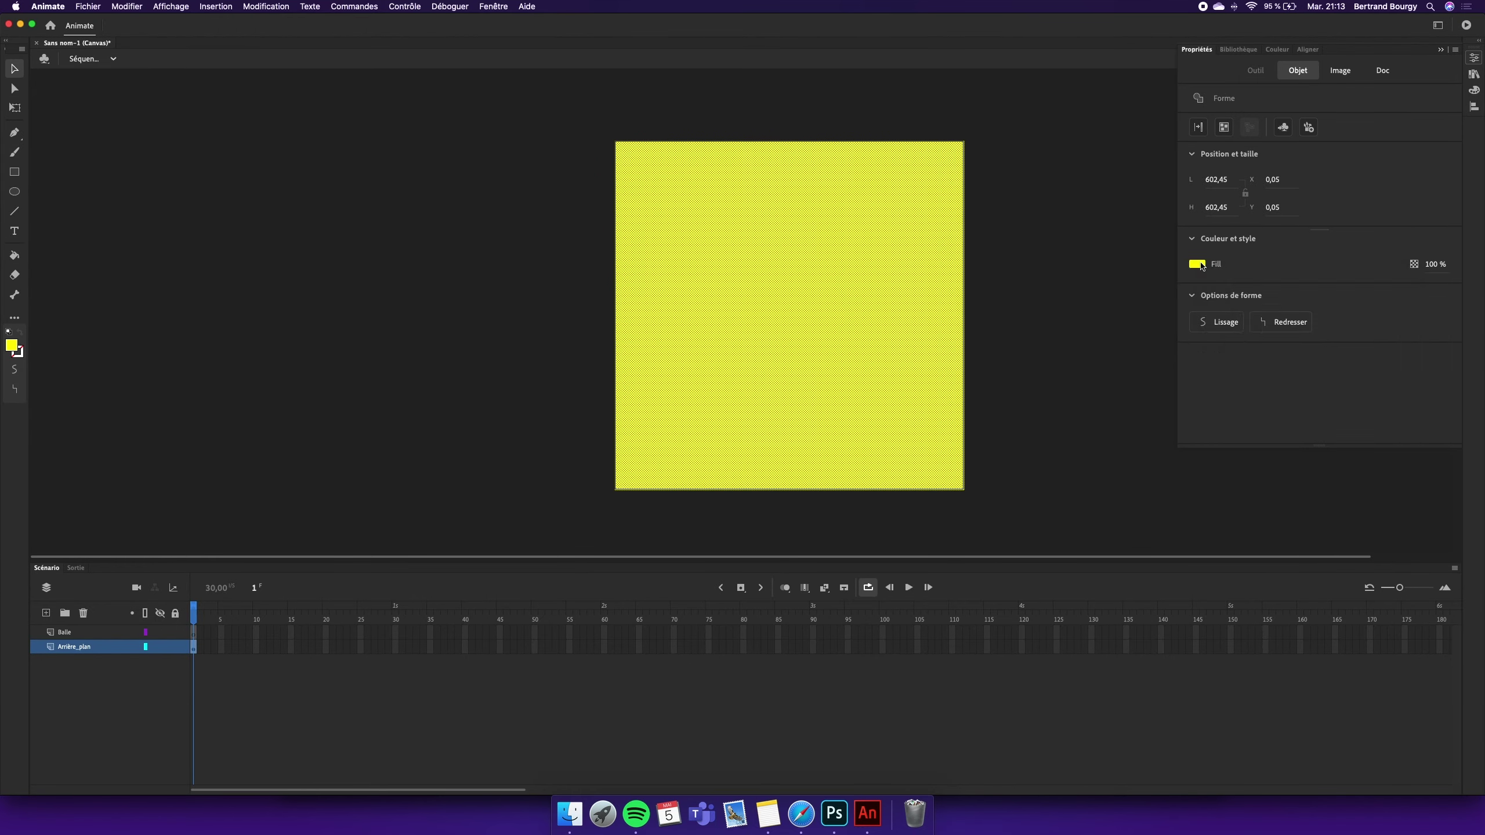
pyautogui.click(1198, 265)
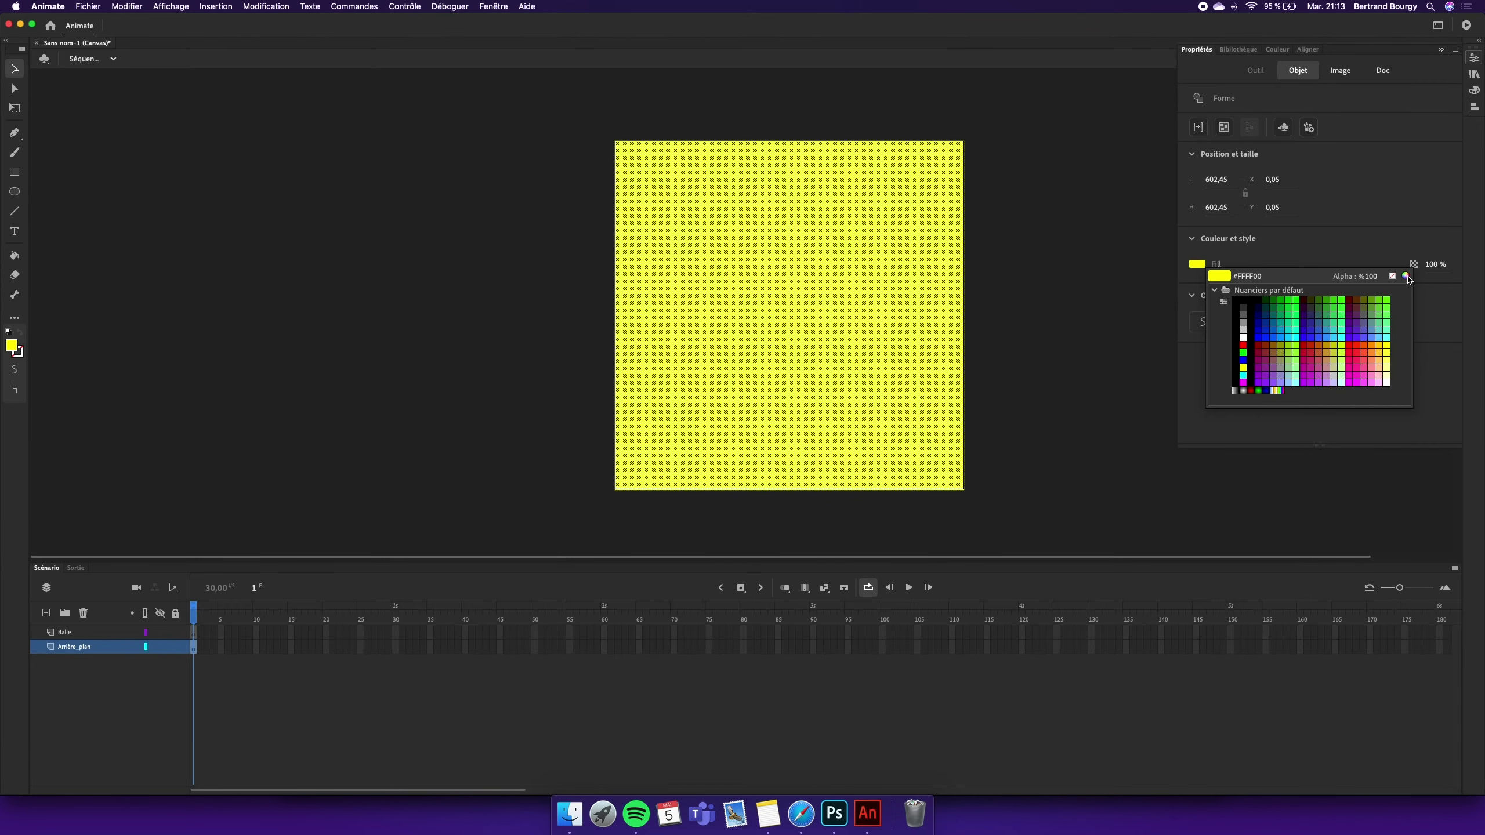
pyautogui.click(1407, 277)
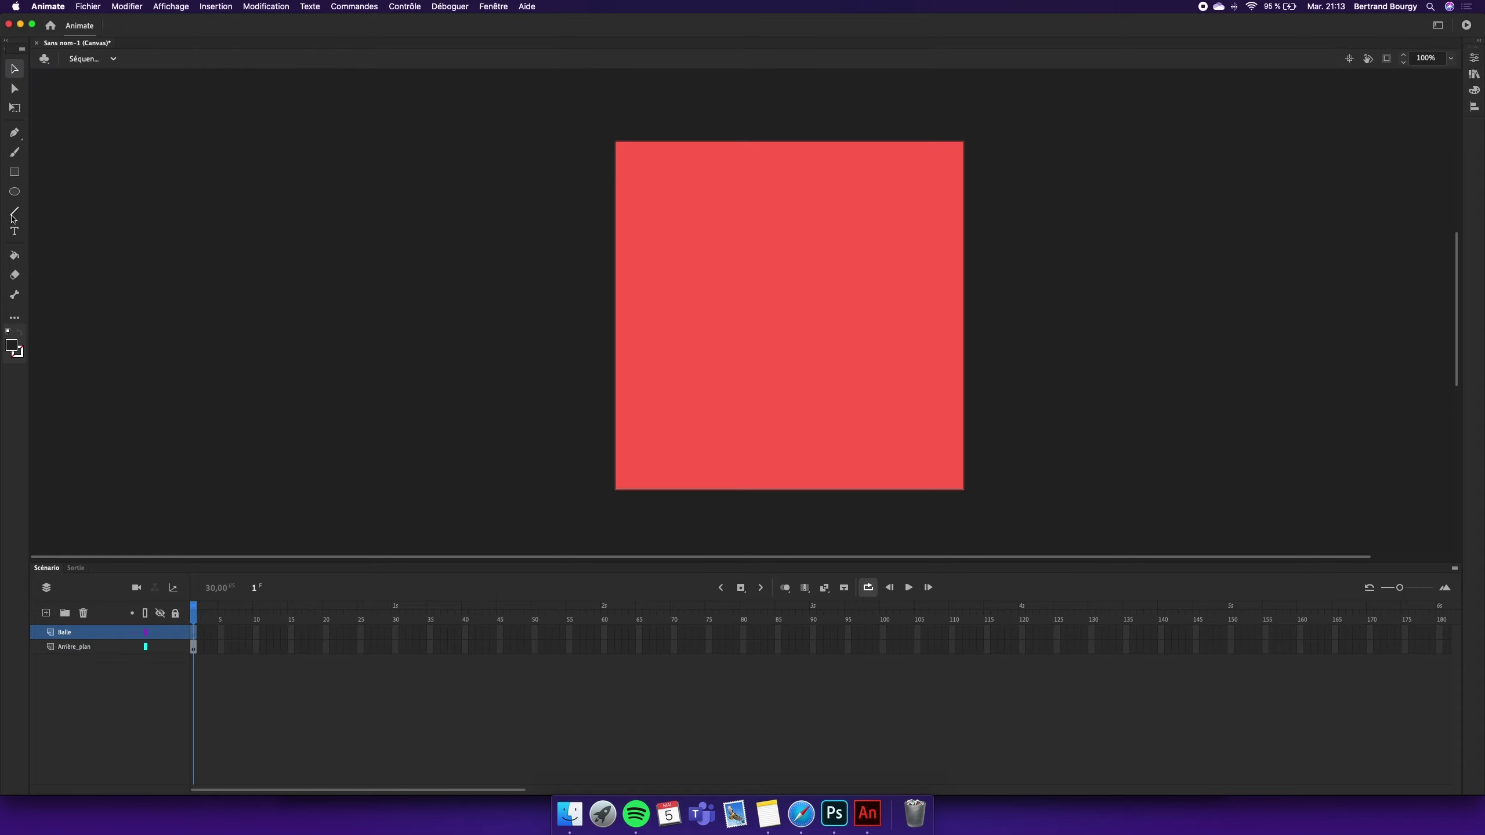
# Draw a circle about 120 px in diameter in the upper middle of the canvas on the Balle layer and fill it white.
pyautogui.click(14, 192)
pyautogui.moveTo(751, 206); pyautogui.dragTo(880, 329)
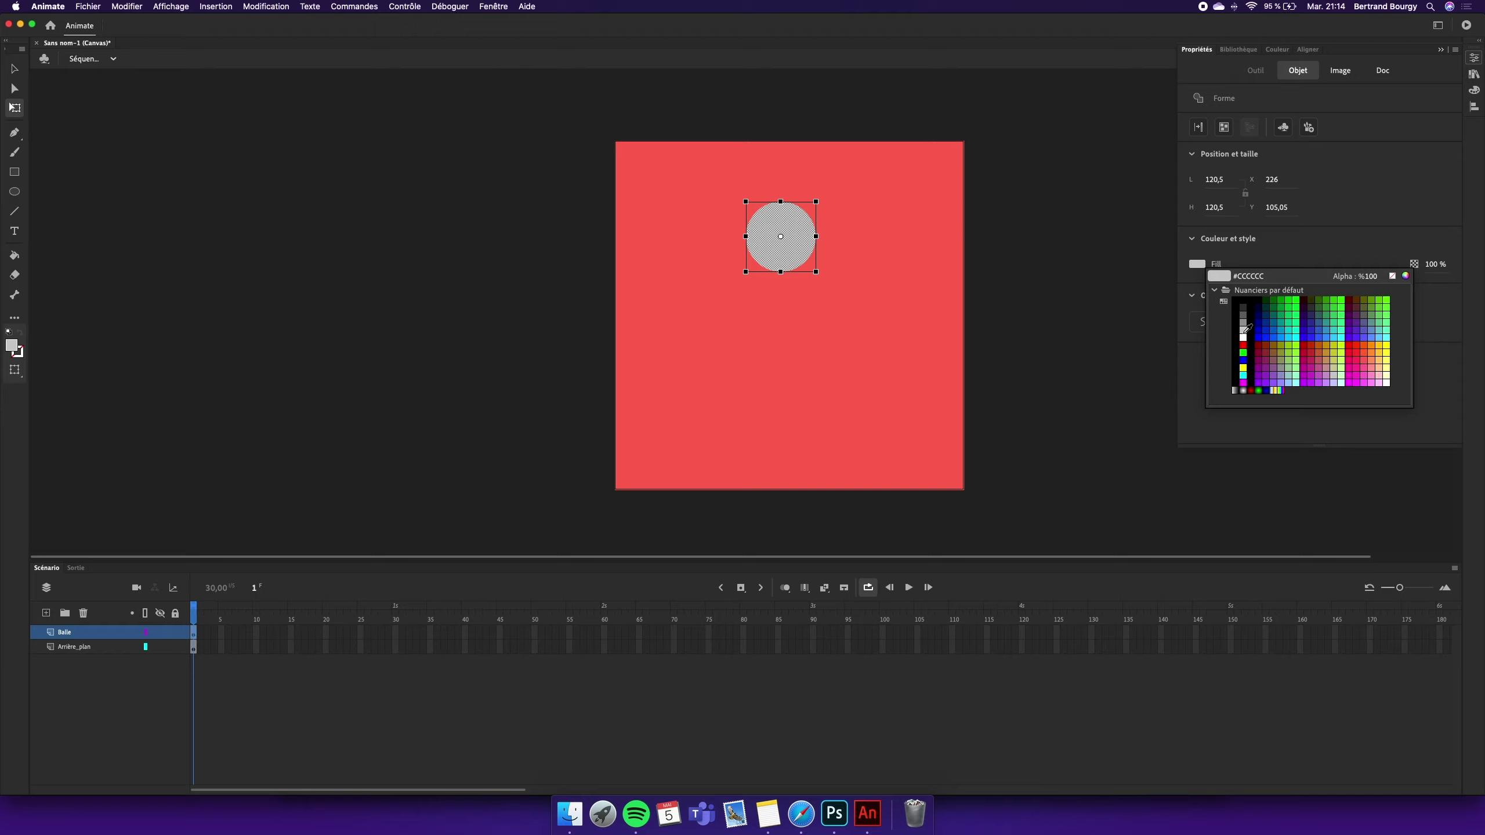
pyautogui.click(1246, 332)
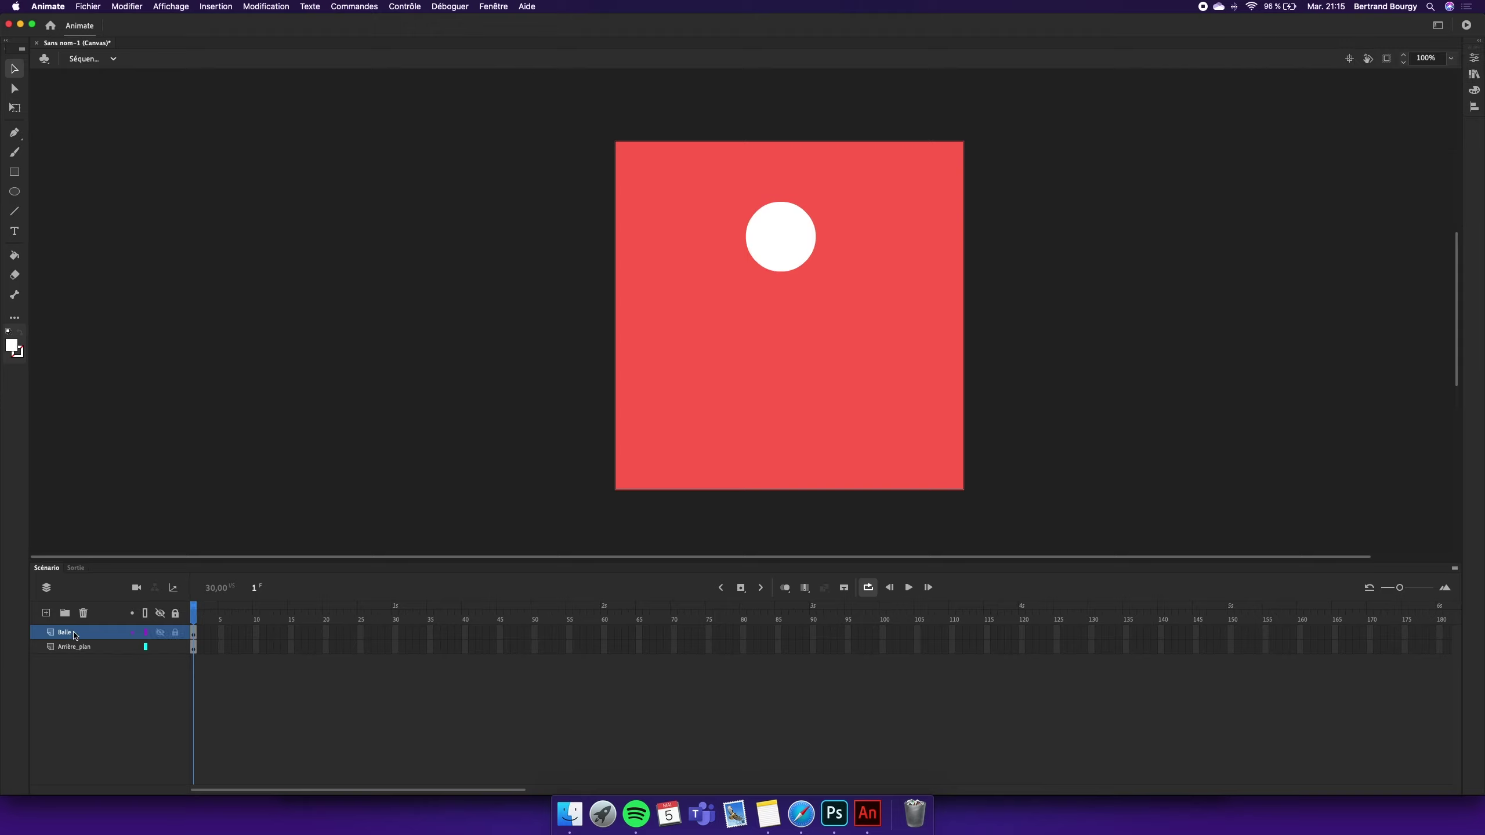
# Create a motion tween on the Balle layer's first frame, converting the circle to a symbol.
pyautogui.rightClick(75, 633)
pyautogui.press('Escape')
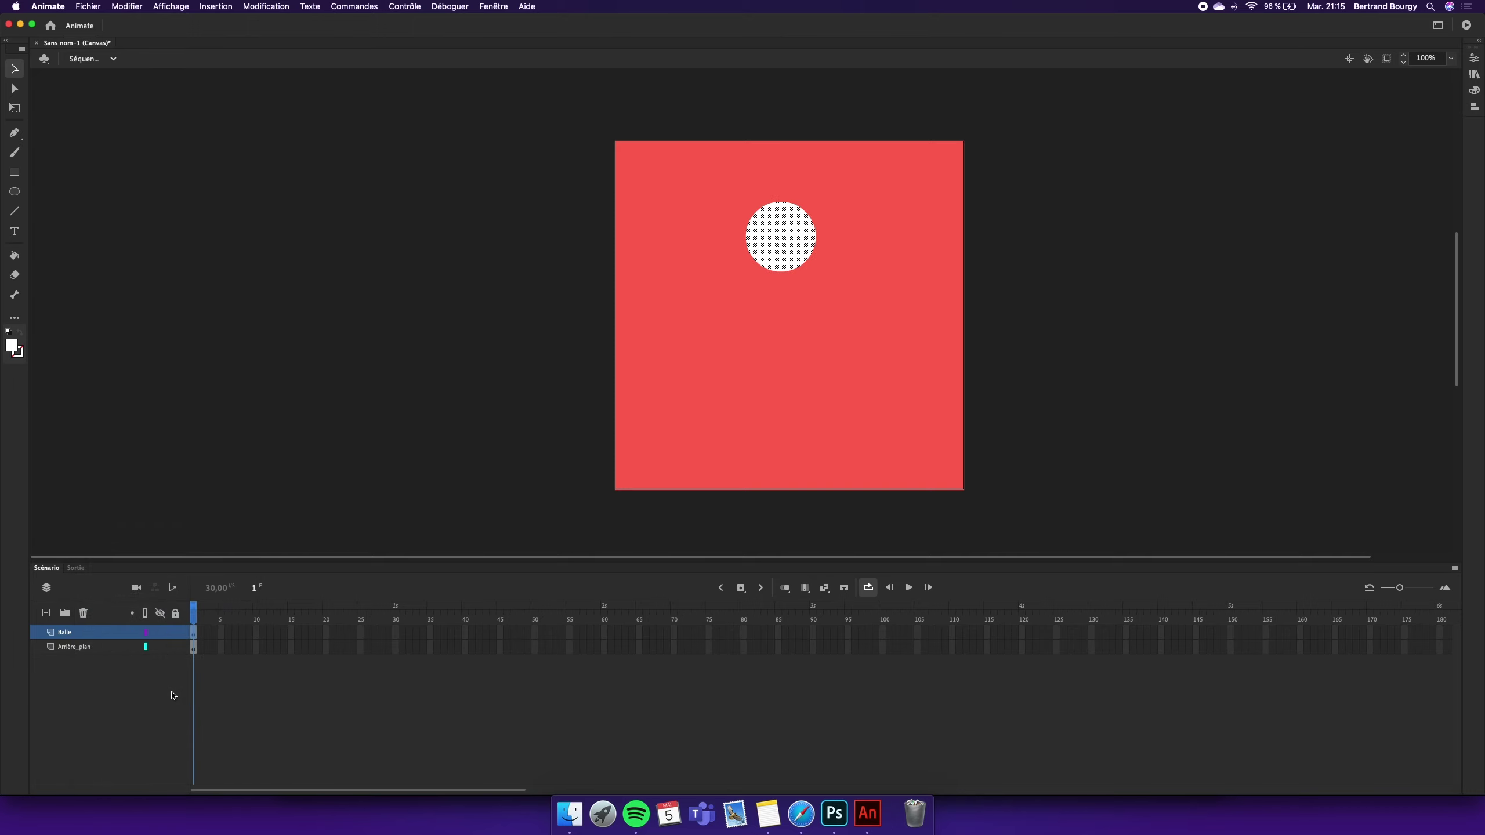
pyautogui.rightClick(195, 637)
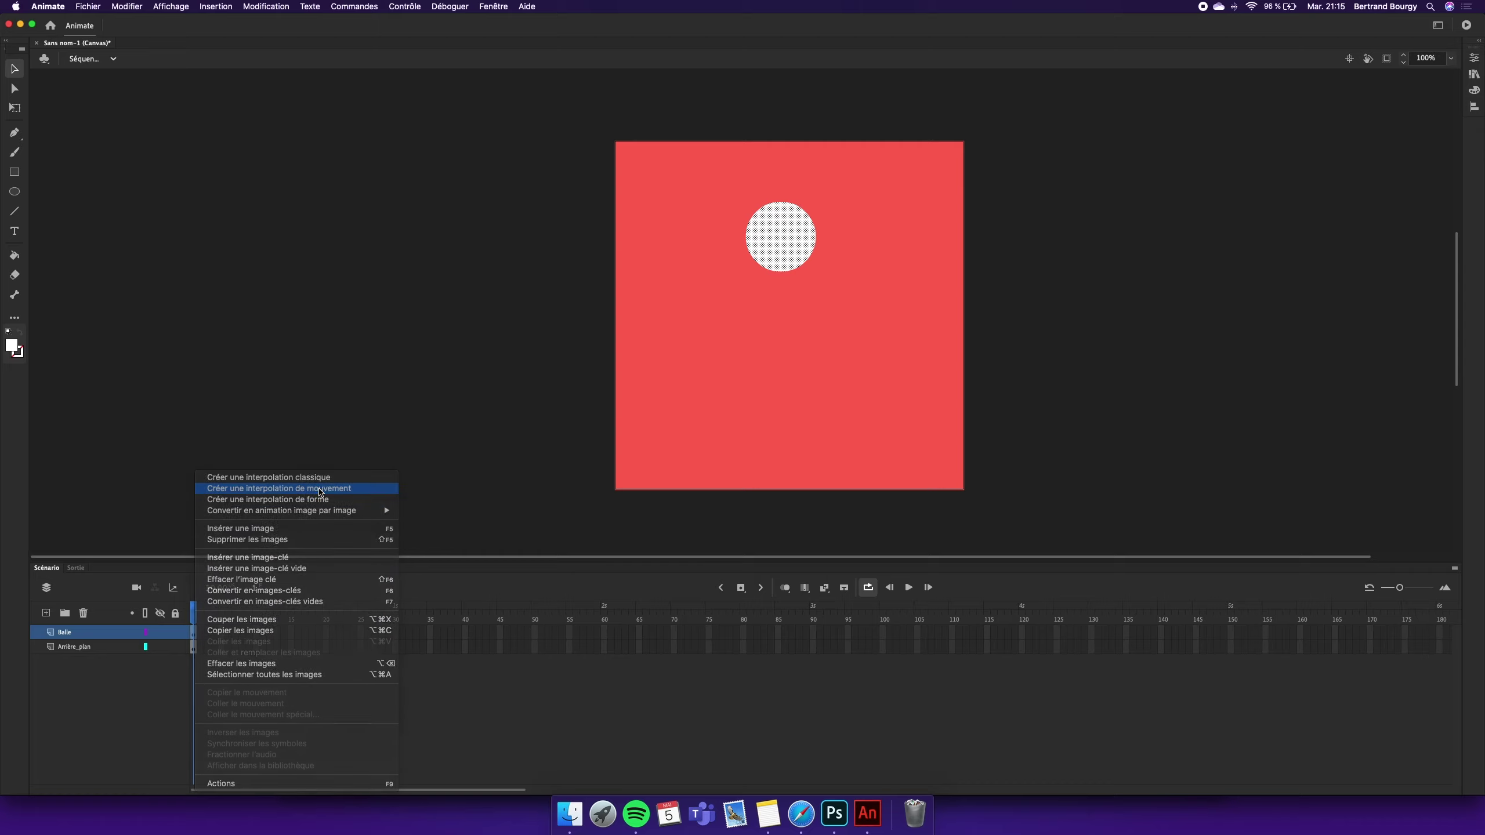
pyautogui.click(275, 489)
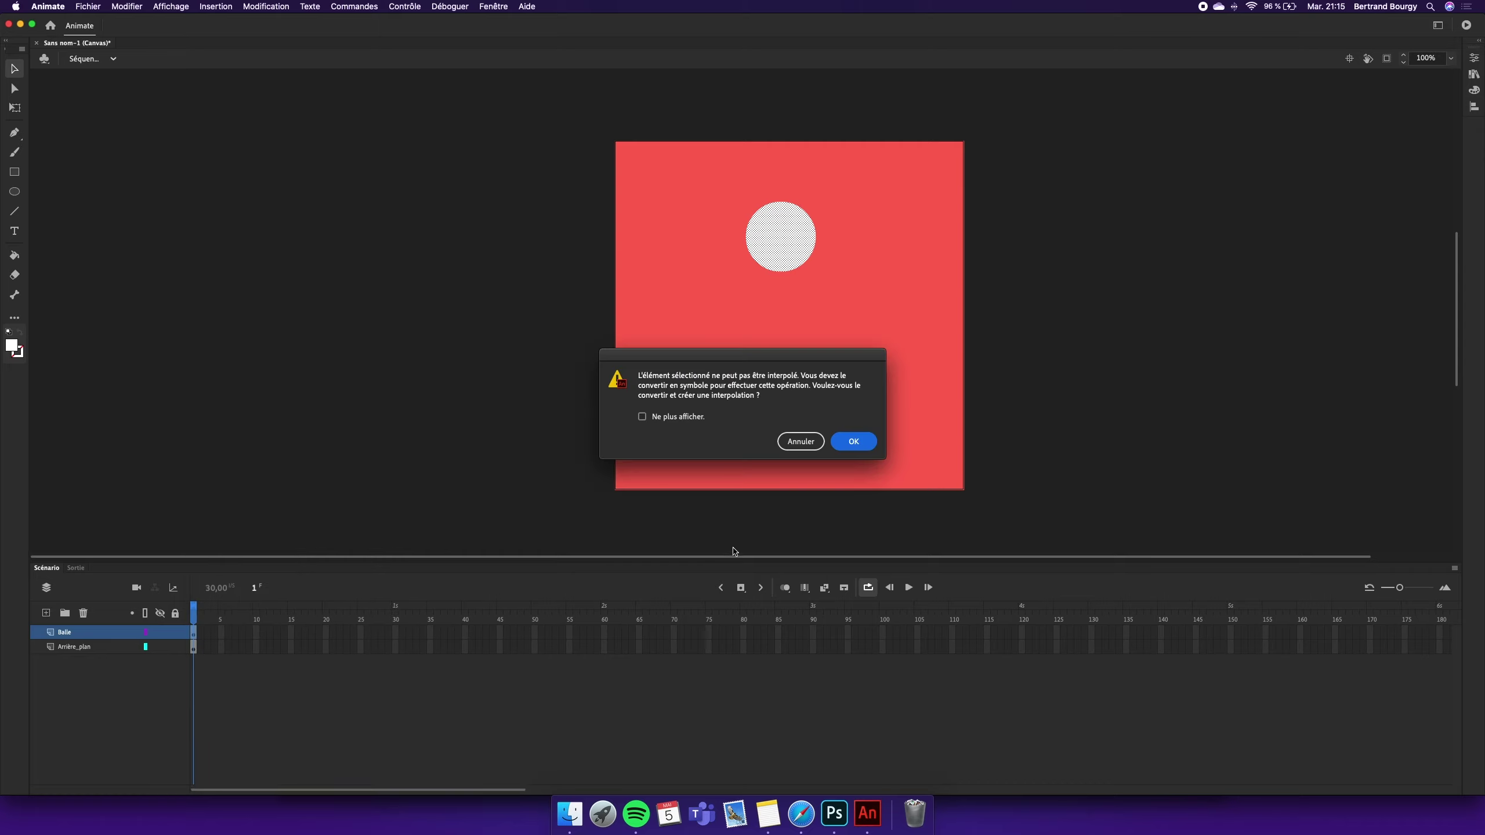
pyautogui.click(859, 441)
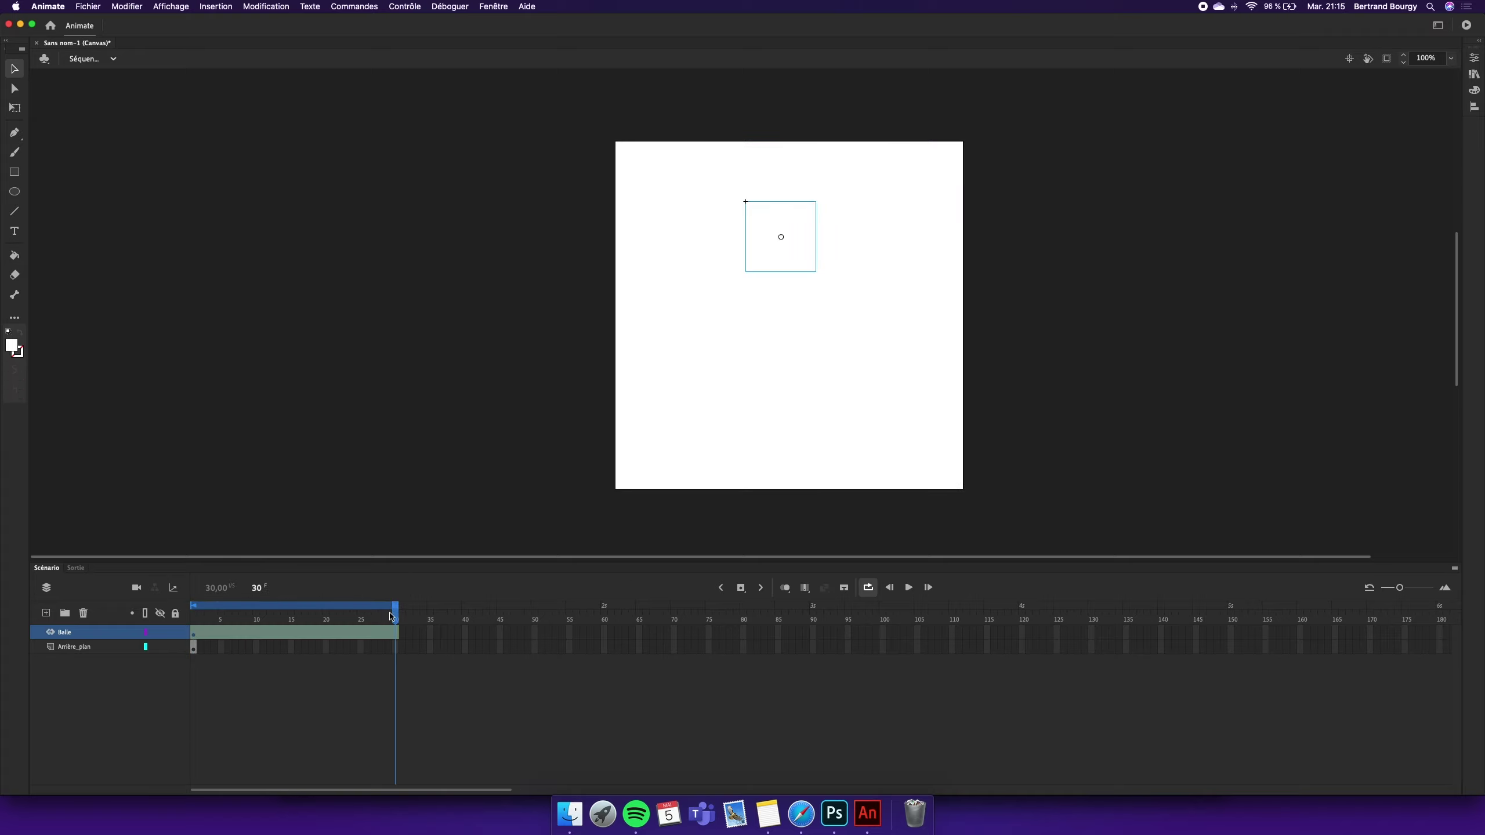
# Extend the red background on the Arrière_plan layer through frame 30.
pyautogui.moveTo(390, 616)
pyautogui.mouseDown()
pyautogui.moveTo(357, 615)
pyautogui.moveTo(396, 615)
pyautogui.mouseUp()
pyautogui.click(195, 648)
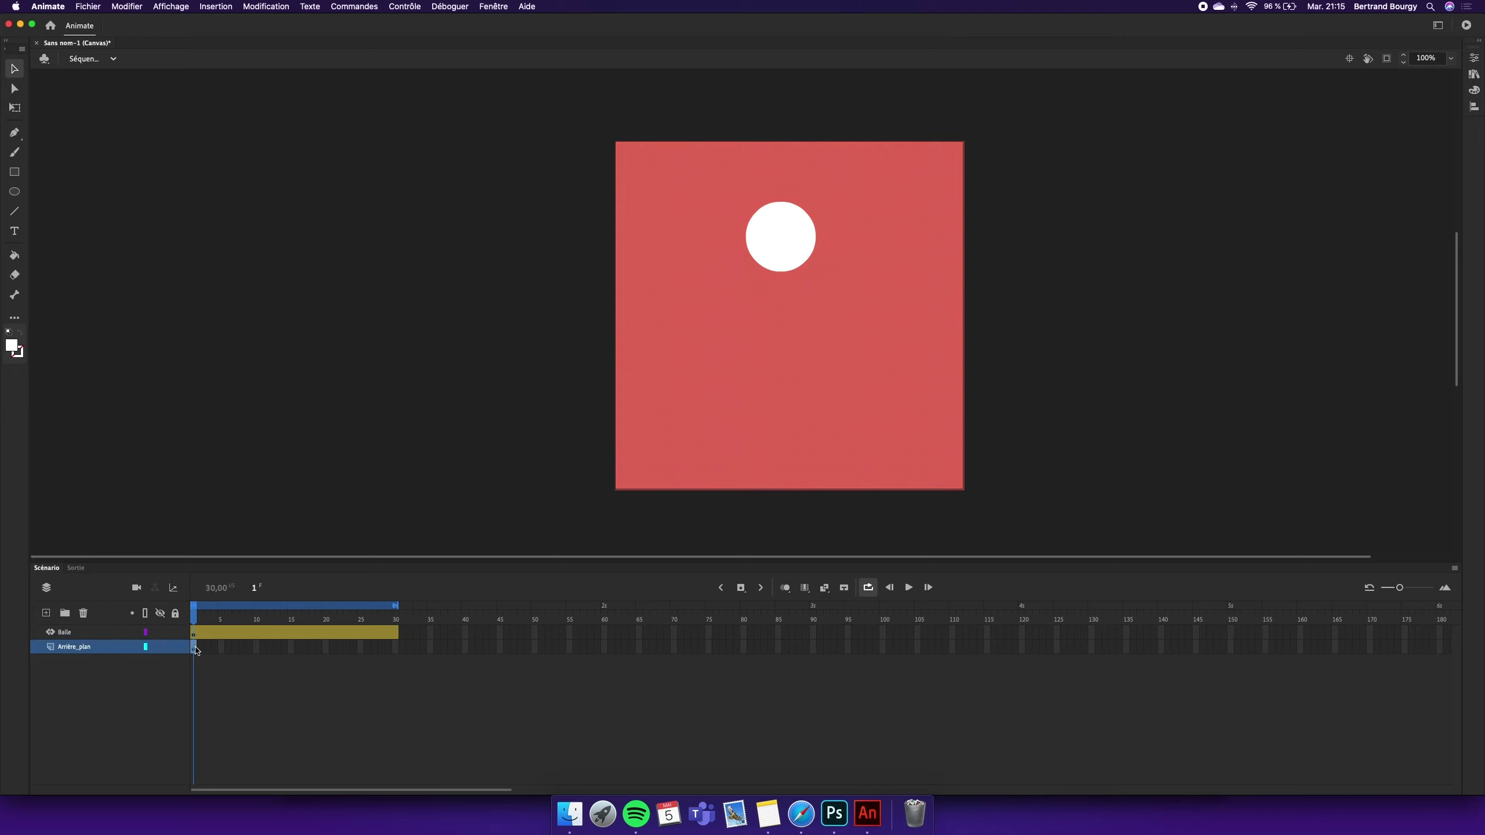
pyautogui.moveTo(196, 648); pyautogui.dragTo(123, 611)
# Move the ball straight down near the canvas's lower edge at frame 15 and back up near its starting height at frame 30.
pyautogui.moveTo(234, 609); pyautogui.dragTo(293, 626)
pyautogui.moveTo(764, 238); pyautogui.dragTo(766, 404)
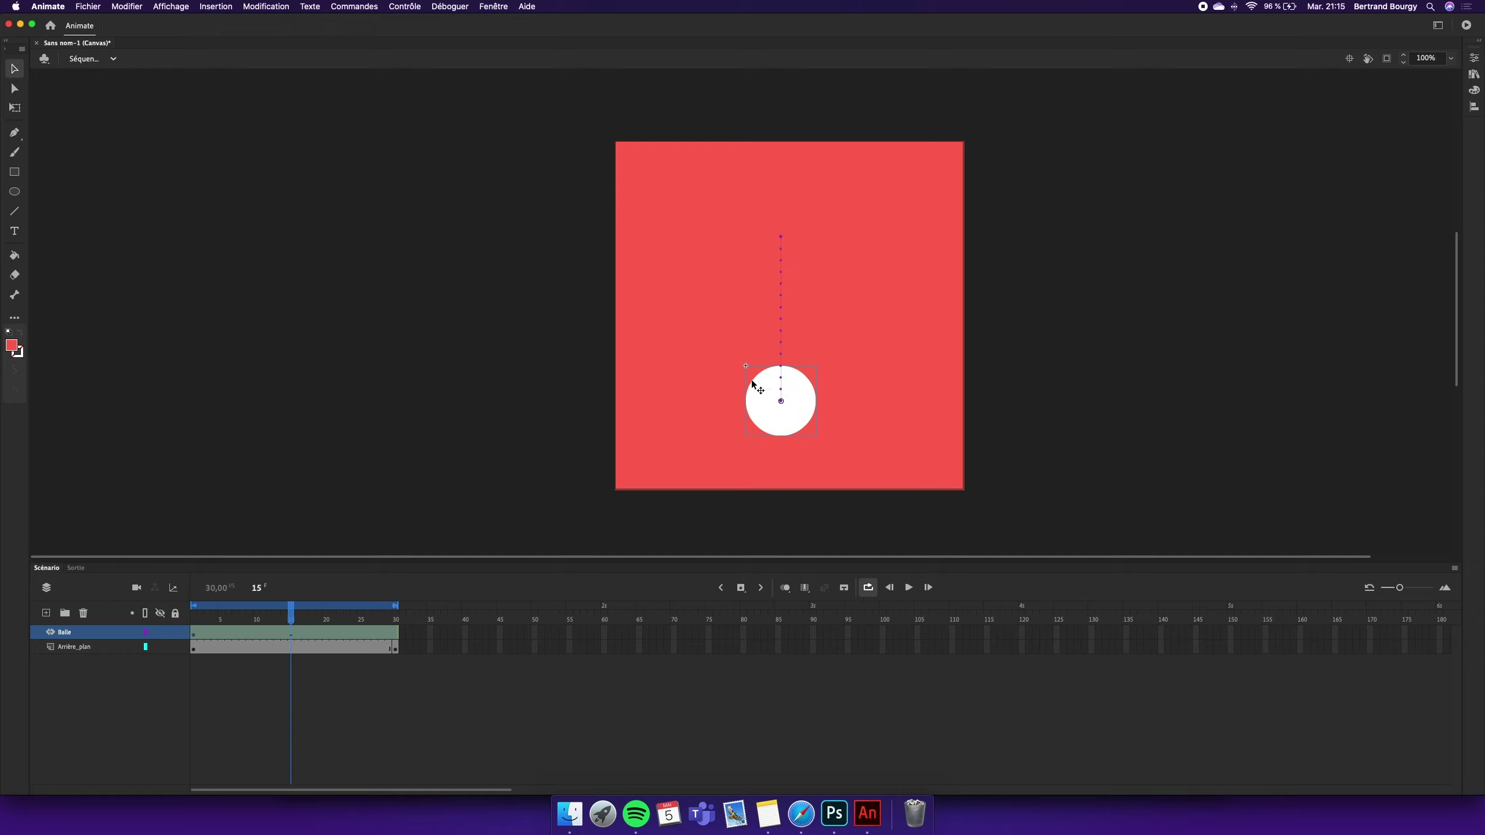
pyautogui.press('q')
pyautogui.press('Return')
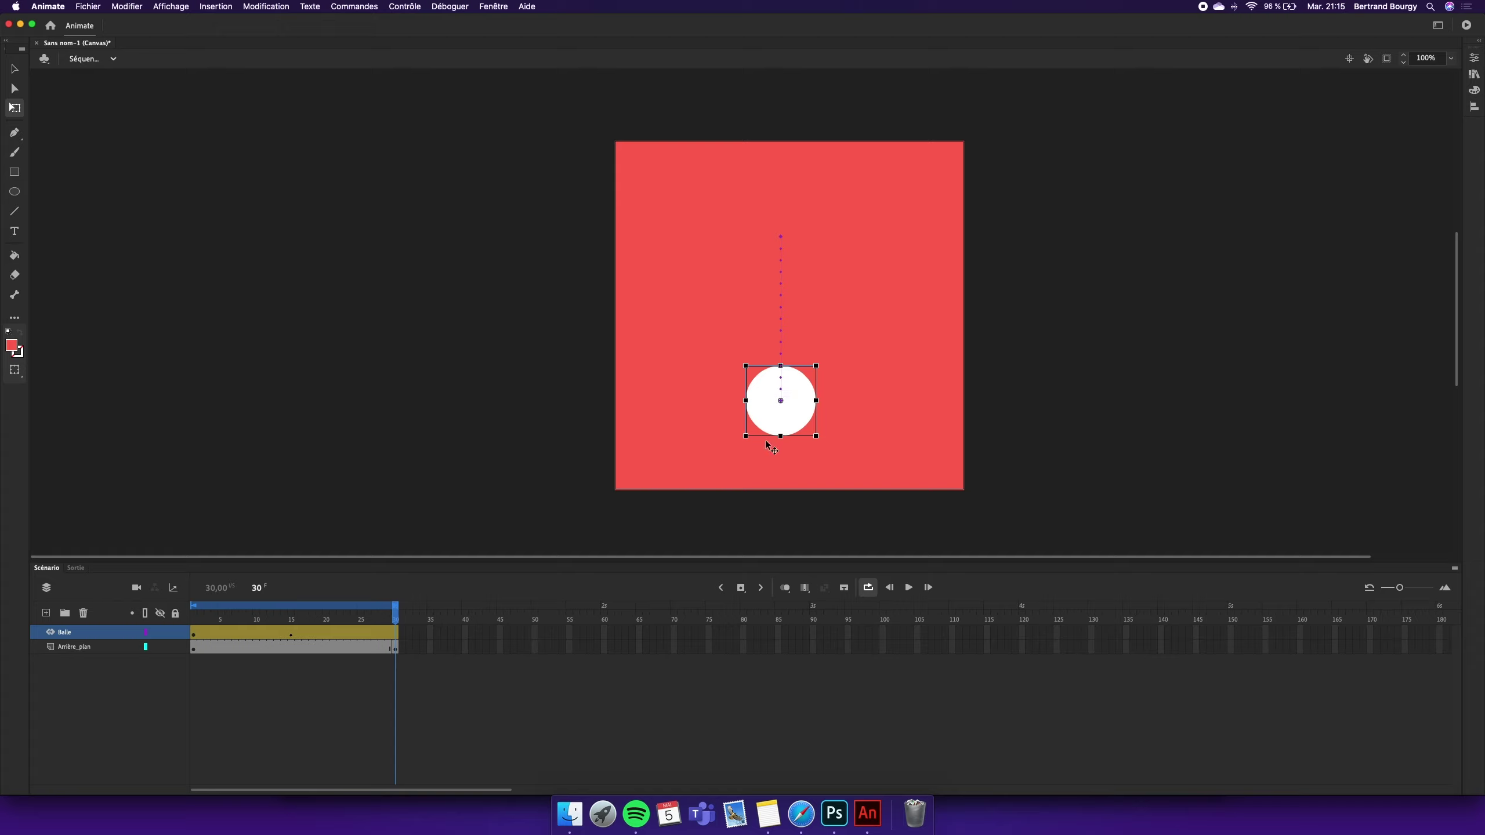
pyautogui.moveTo(773, 409); pyautogui.dragTo(773, 278)
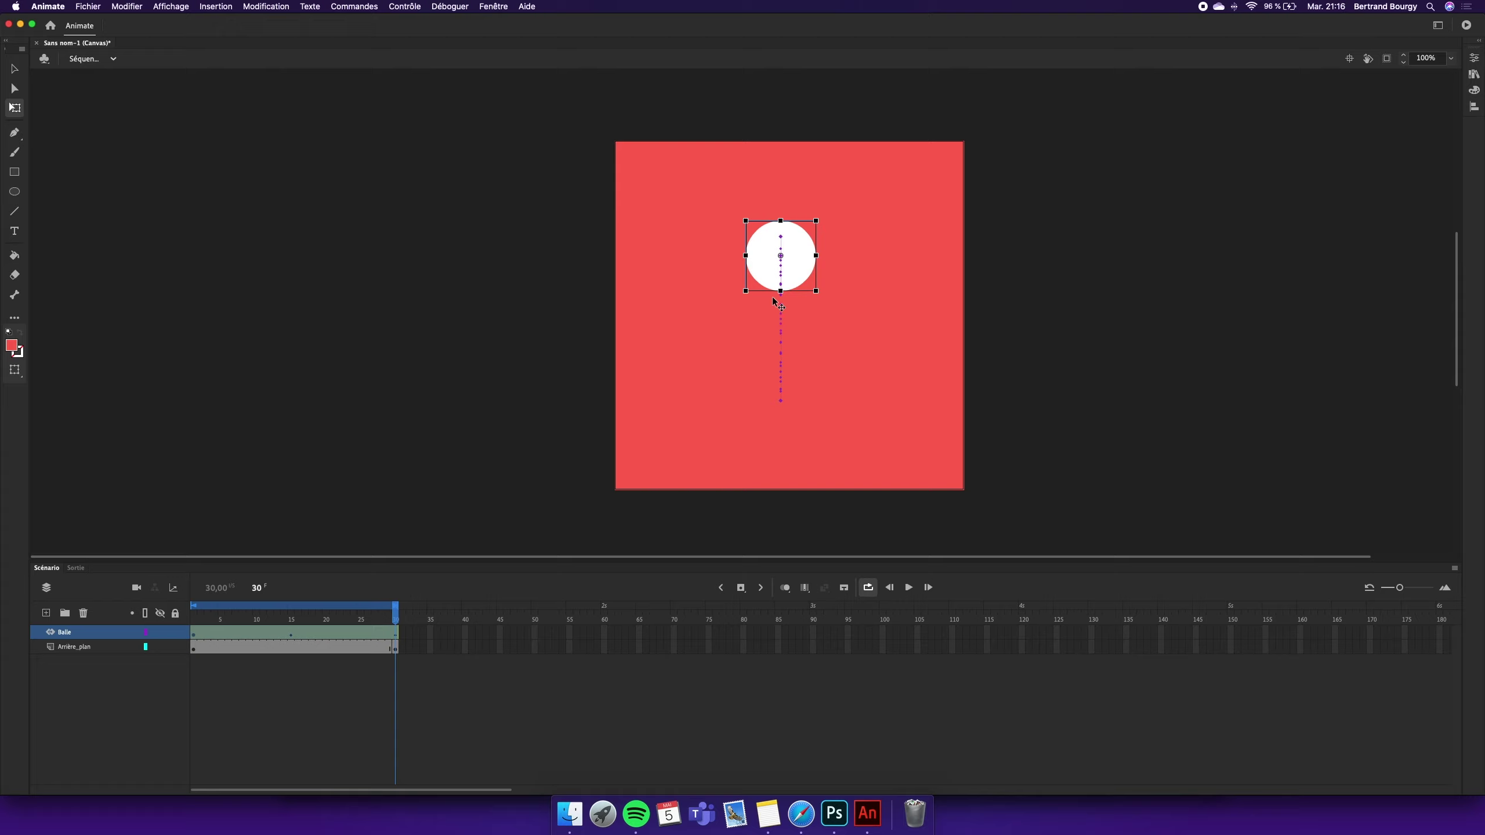
# Turn on onion skinning and shift the ball slightly down at frame 30.
pyautogui.click(787, 588)
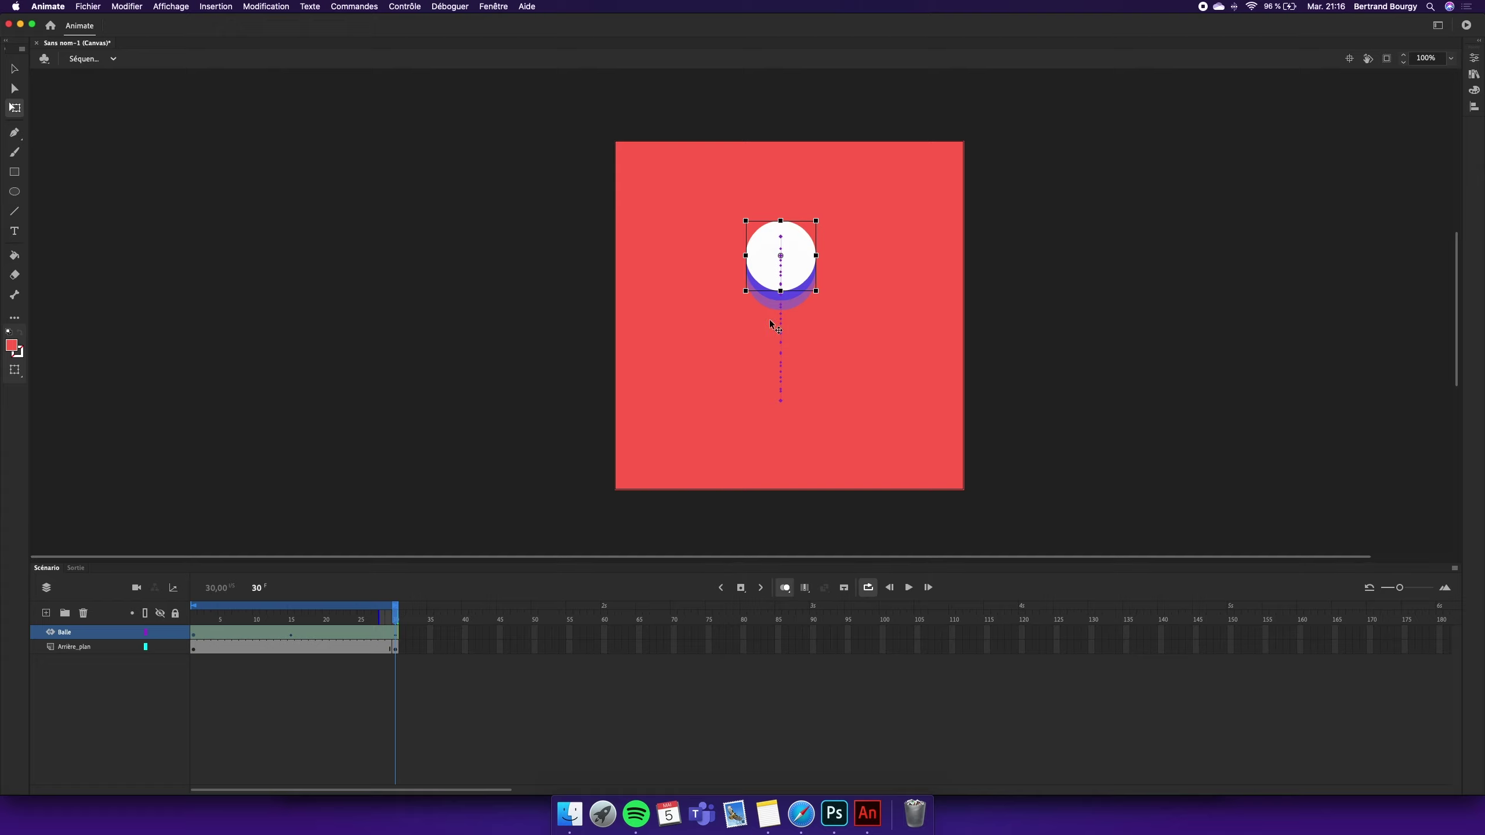
pyautogui.moveTo(770, 273)
pyautogui.mouseDown()
pyautogui.moveTo(774, 306)
pyautogui.moveTo(773, 288)
pyautogui.mouseUp()
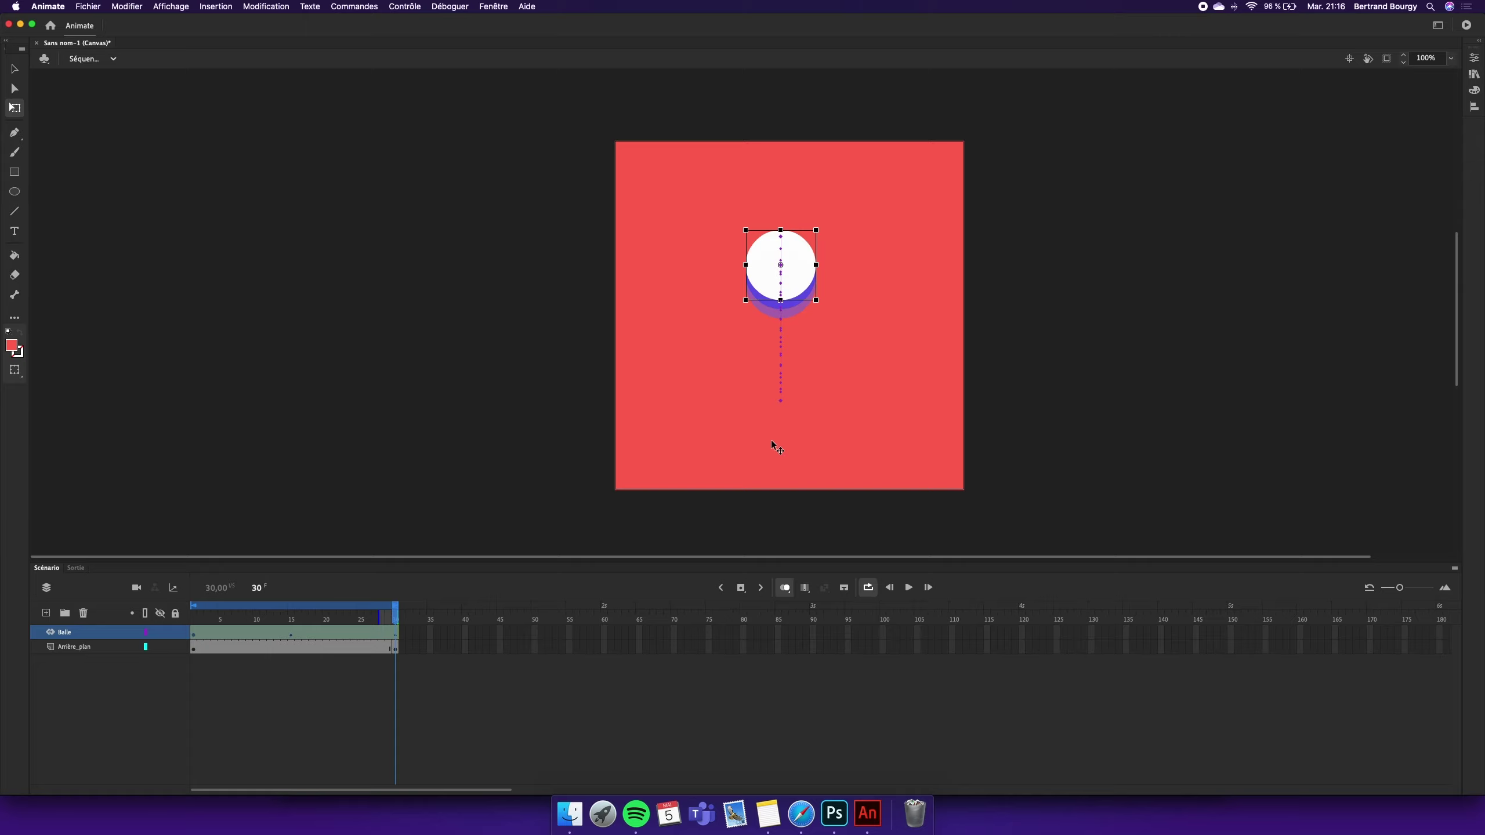
# Show onion skins for all frames, review the ball's positions from frame 1 to frame 4, and turn onion skinning off.
pyautogui.click(825, 587)
pyautogui.click(194, 620)
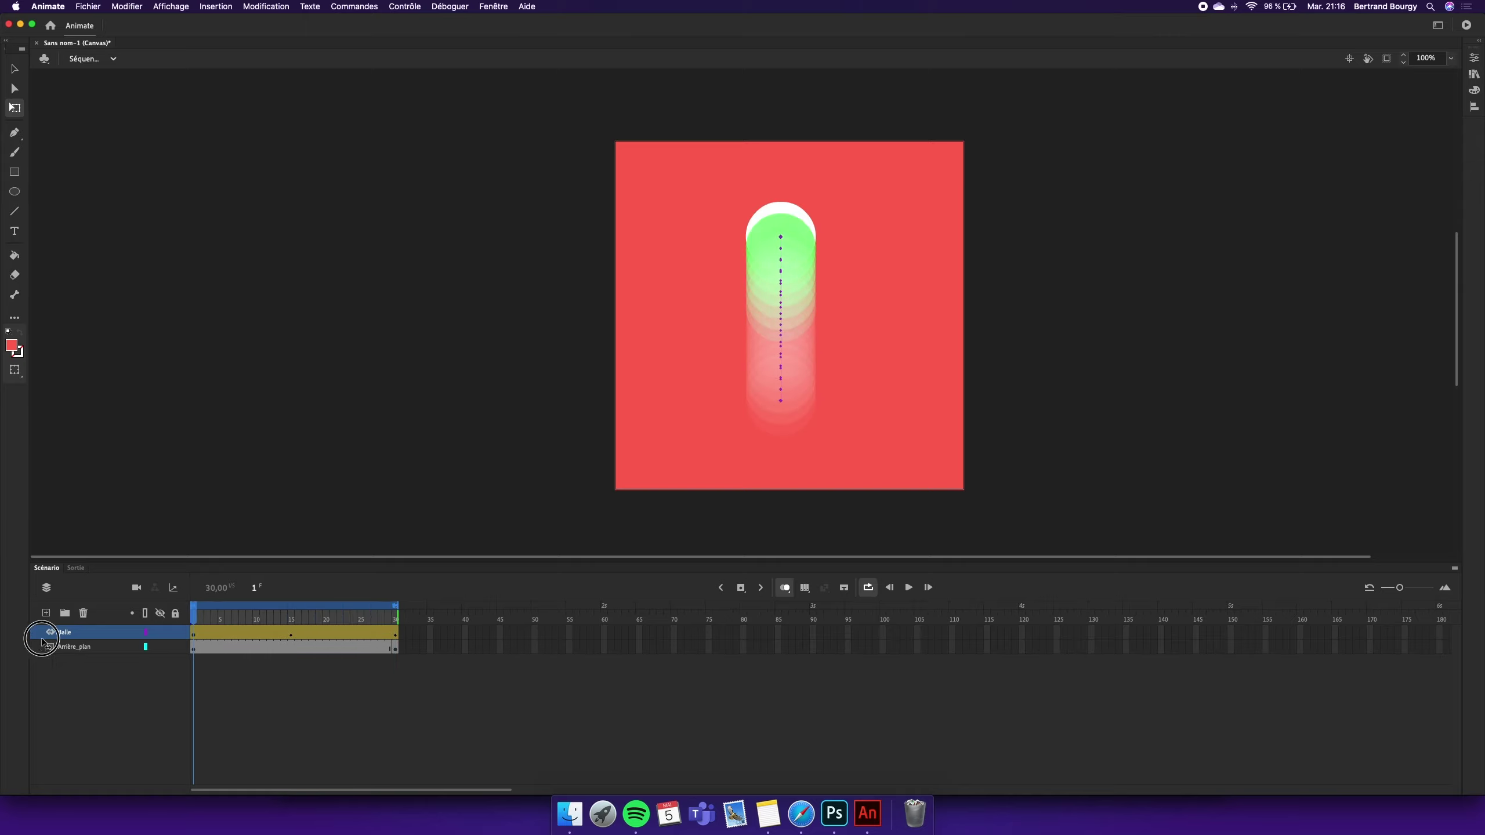
pyautogui.moveTo(173, 648); pyautogui.dragTo(214, 640)
pyautogui.click(785, 587)
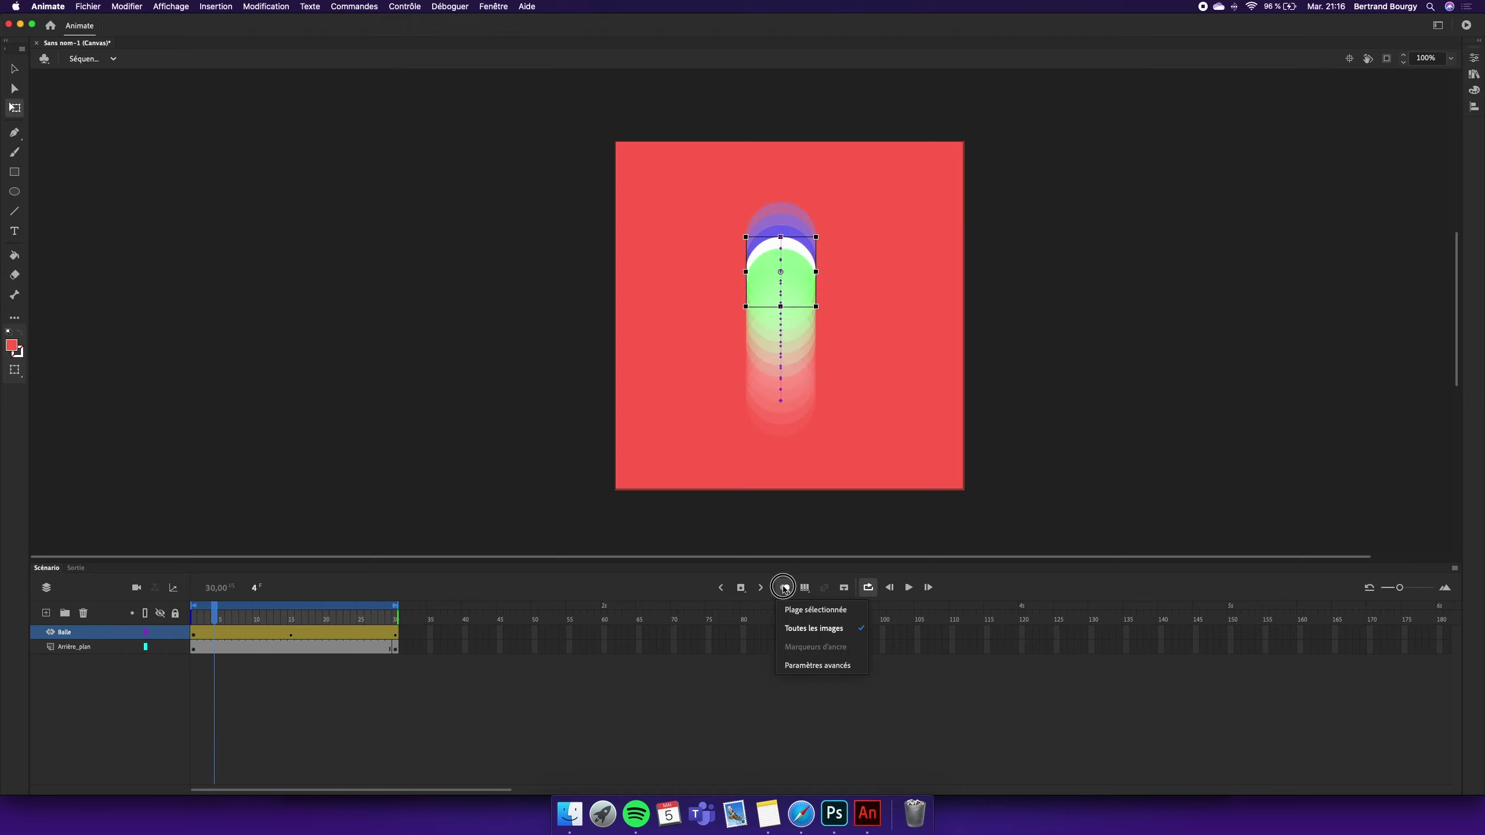
pyautogui.click(785, 587)
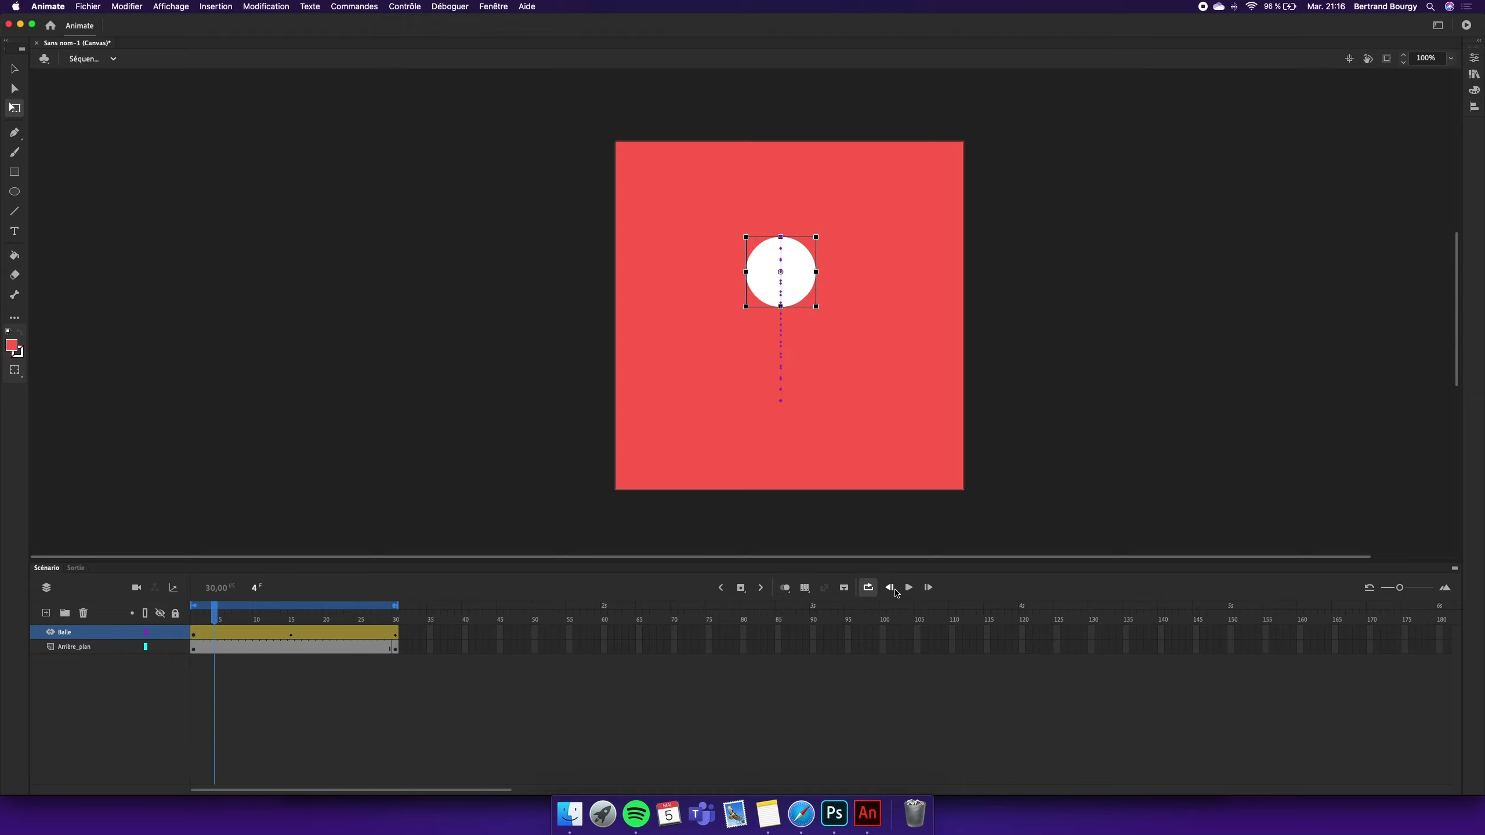
# Squash the ball at frame 15 by reducing its height and slightly widening it, and scrub through the animation to check it.
pyautogui.moveTo(274, 622); pyautogui.dragTo(294, 620)
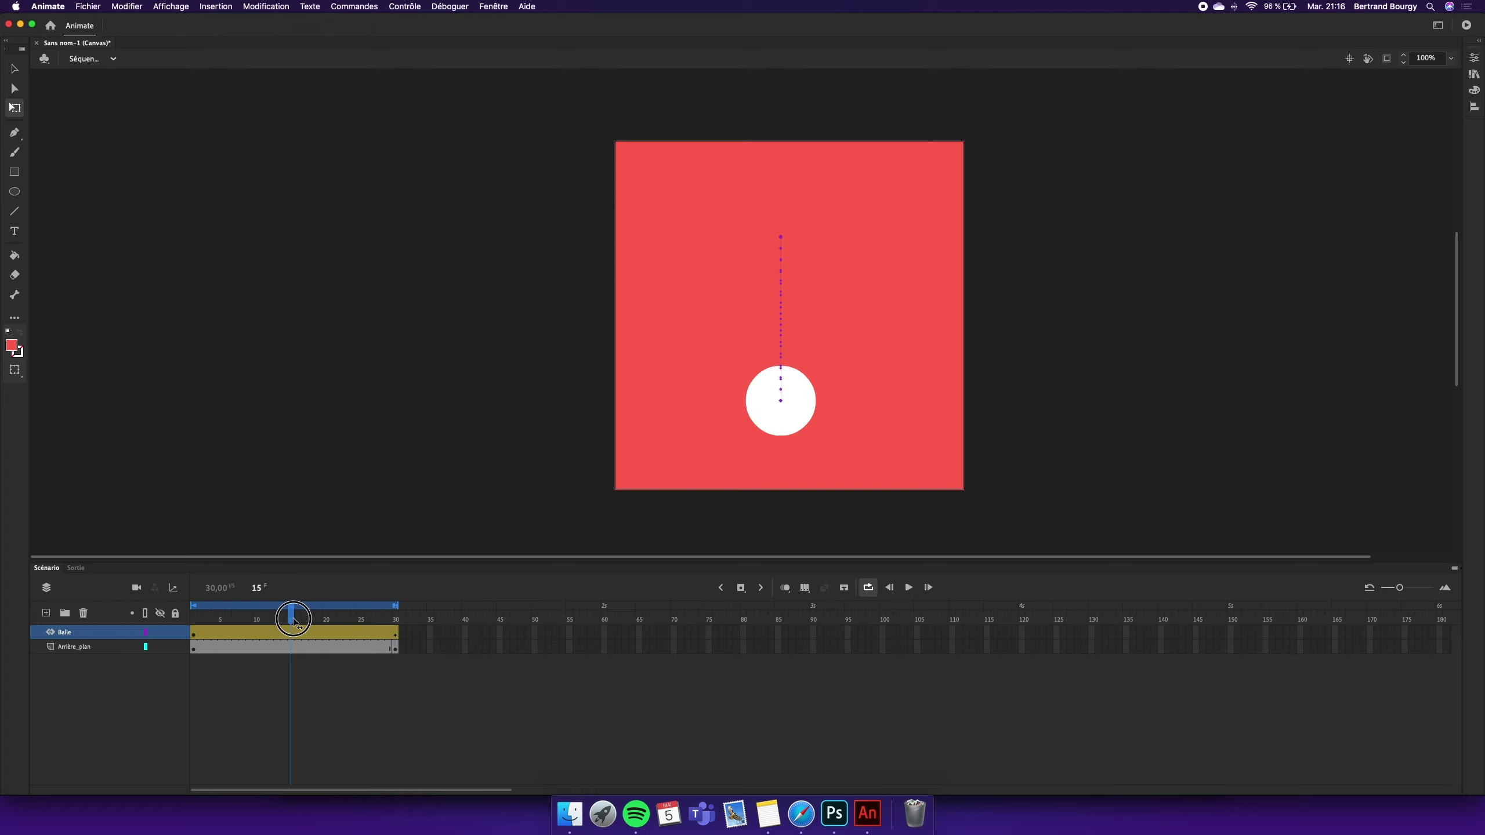
pyautogui.click(787, 413)
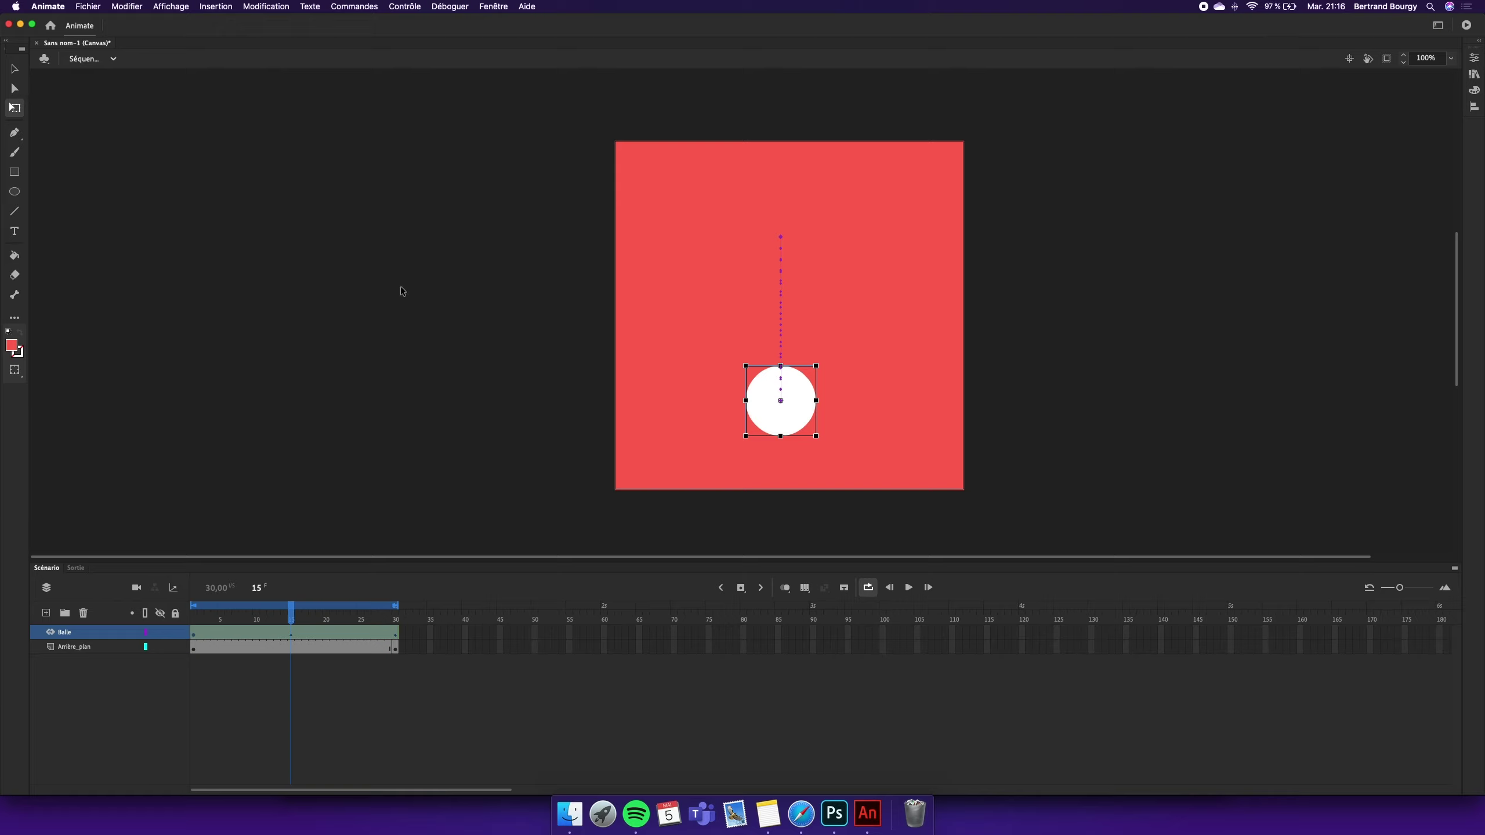
pyautogui.moveTo(783, 367); pyautogui.dragTo(781, 376)
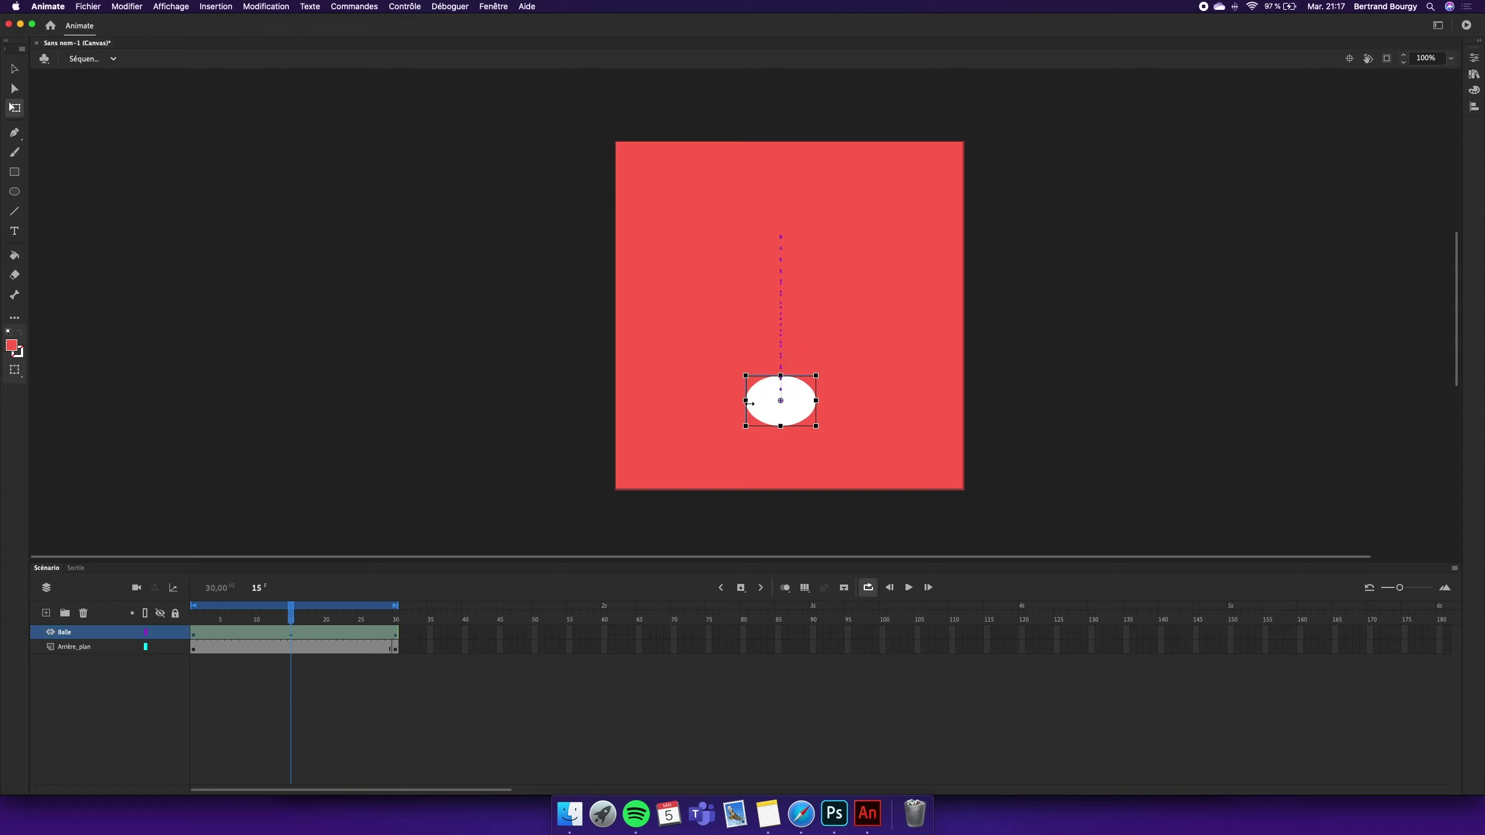
pyautogui.moveTo(749, 401); pyautogui.dragTo(741, 401)
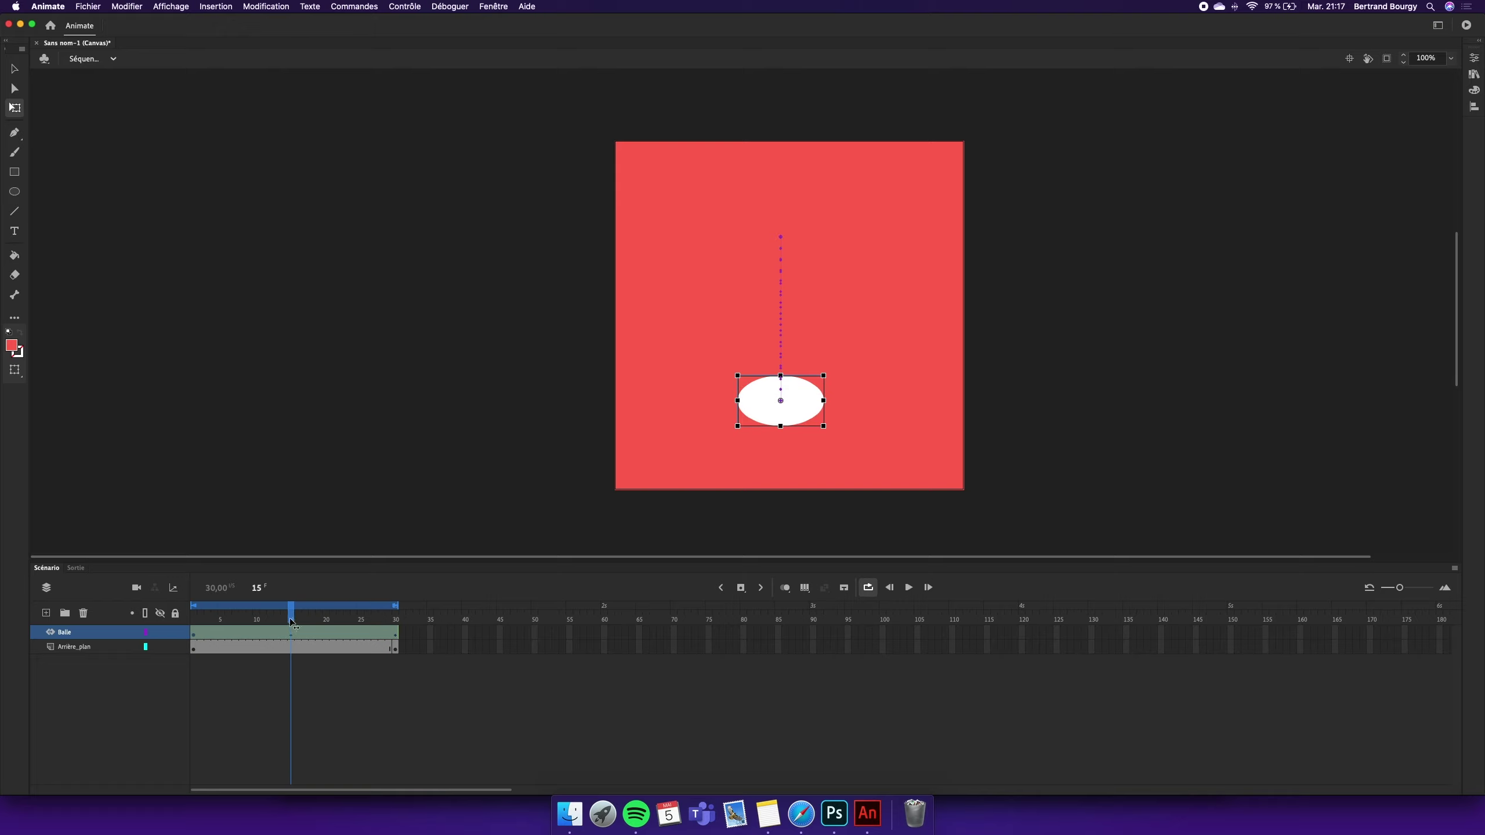
pyautogui.moveTo(291, 623)
pyautogui.mouseDown()
pyautogui.moveTo(205, 598)
pyautogui.moveTo(302, 611)
pyautogui.moveTo(201, 608)
pyautogui.moveTo(360, 610)
pyautogui.moveTo(206, 602)
pyautogui.moveTo(282, 607)
pyautogui.mouseUp()
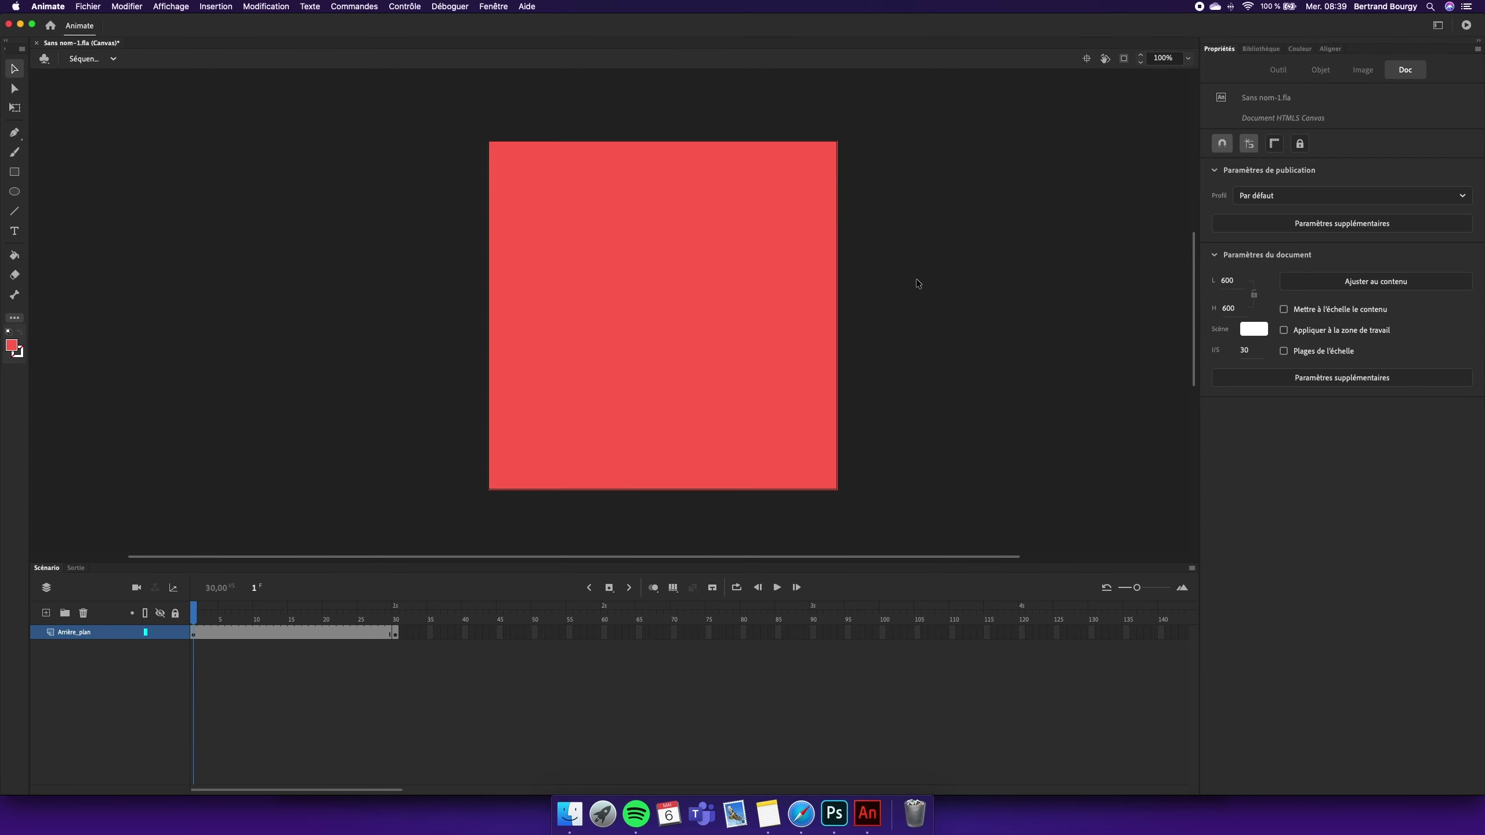
# Change the background square's fill from a solid colour to a radial gradient.
pyautogui.click(659, 355)
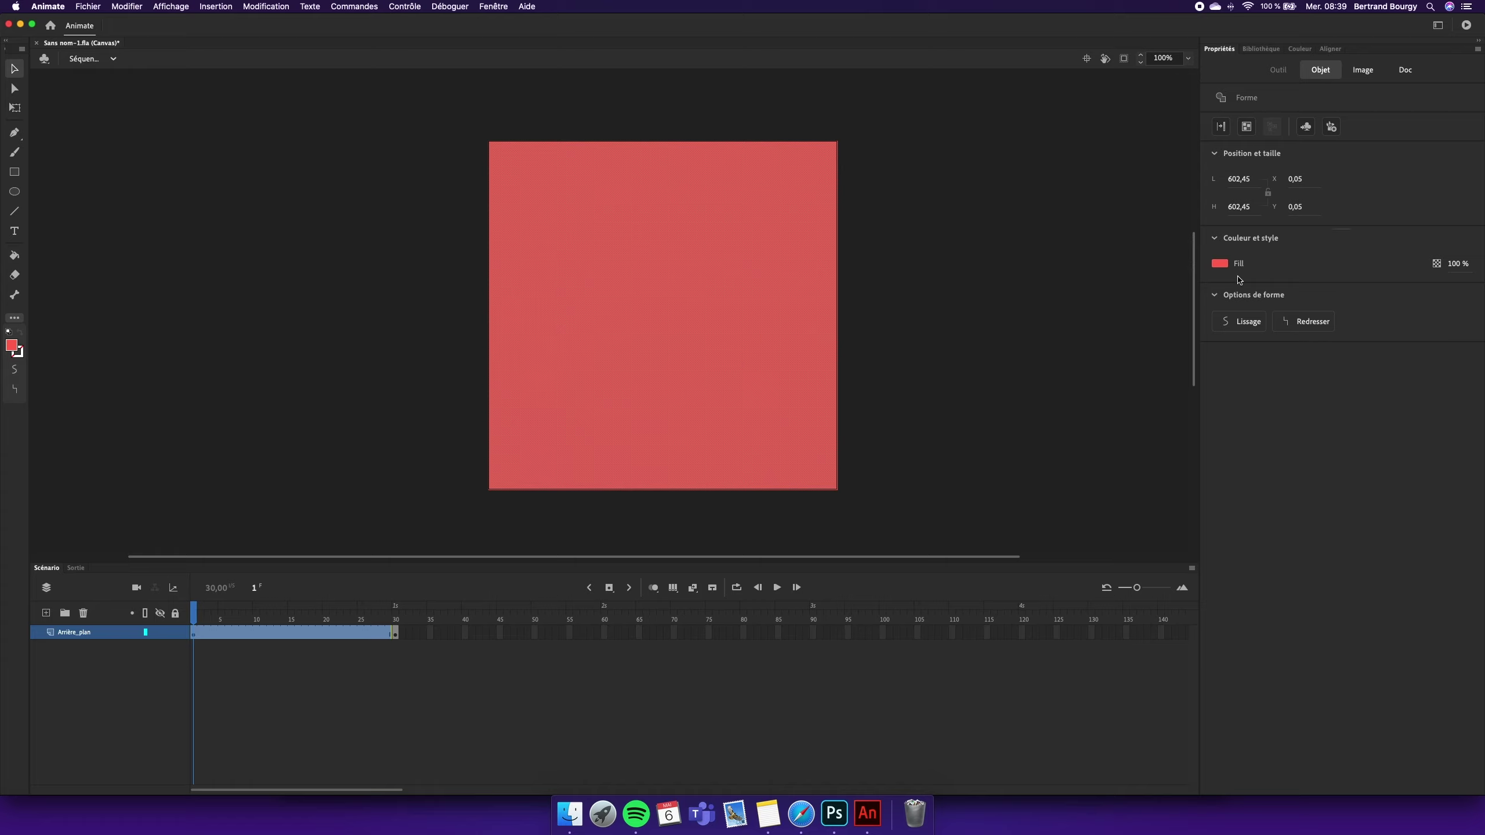
pyautogui.click(1302, 51)
pyautogui.click(504, 5)
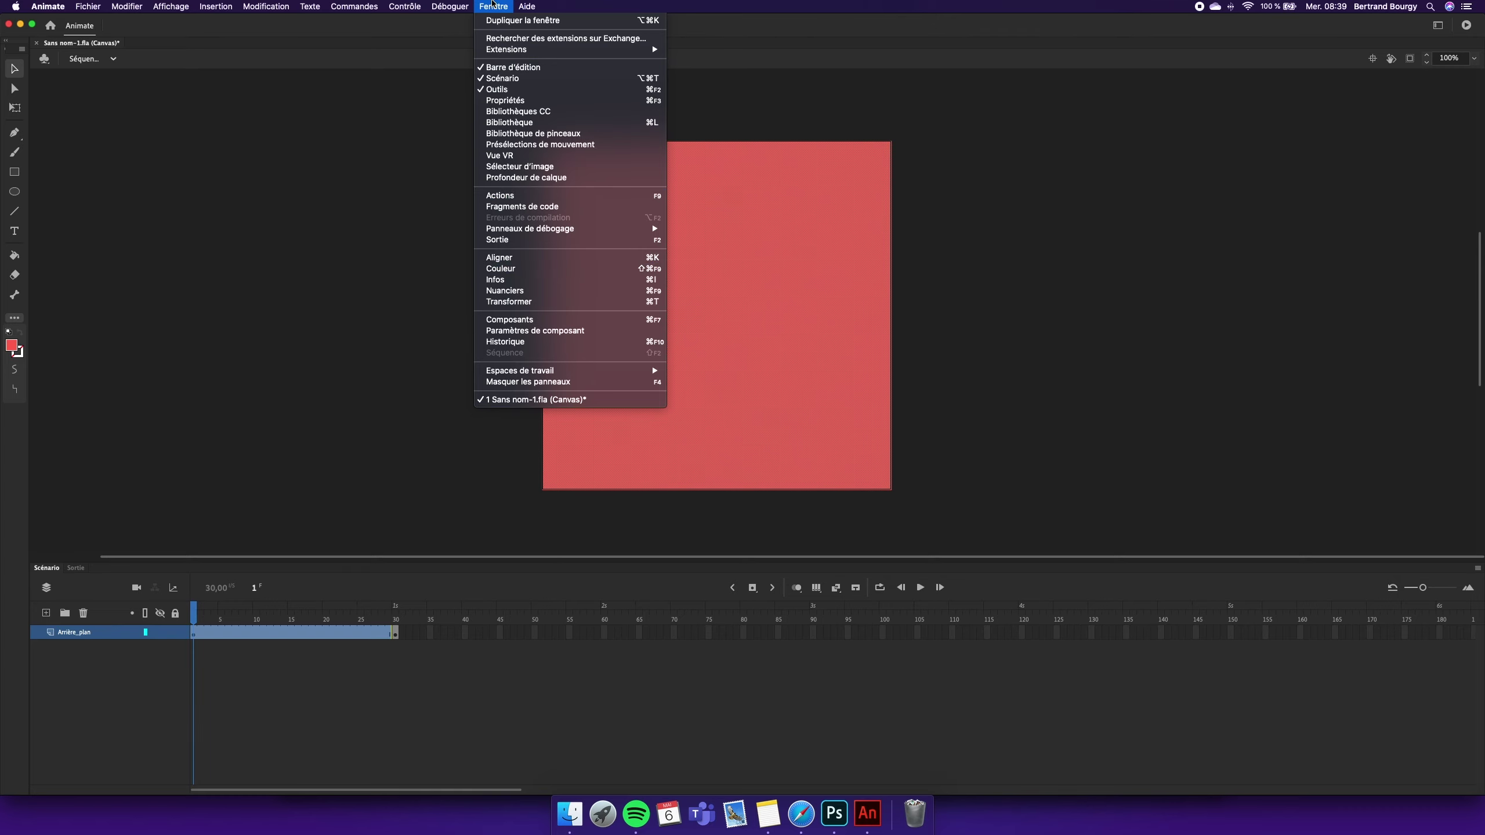
pyautogui.click(520, 272)
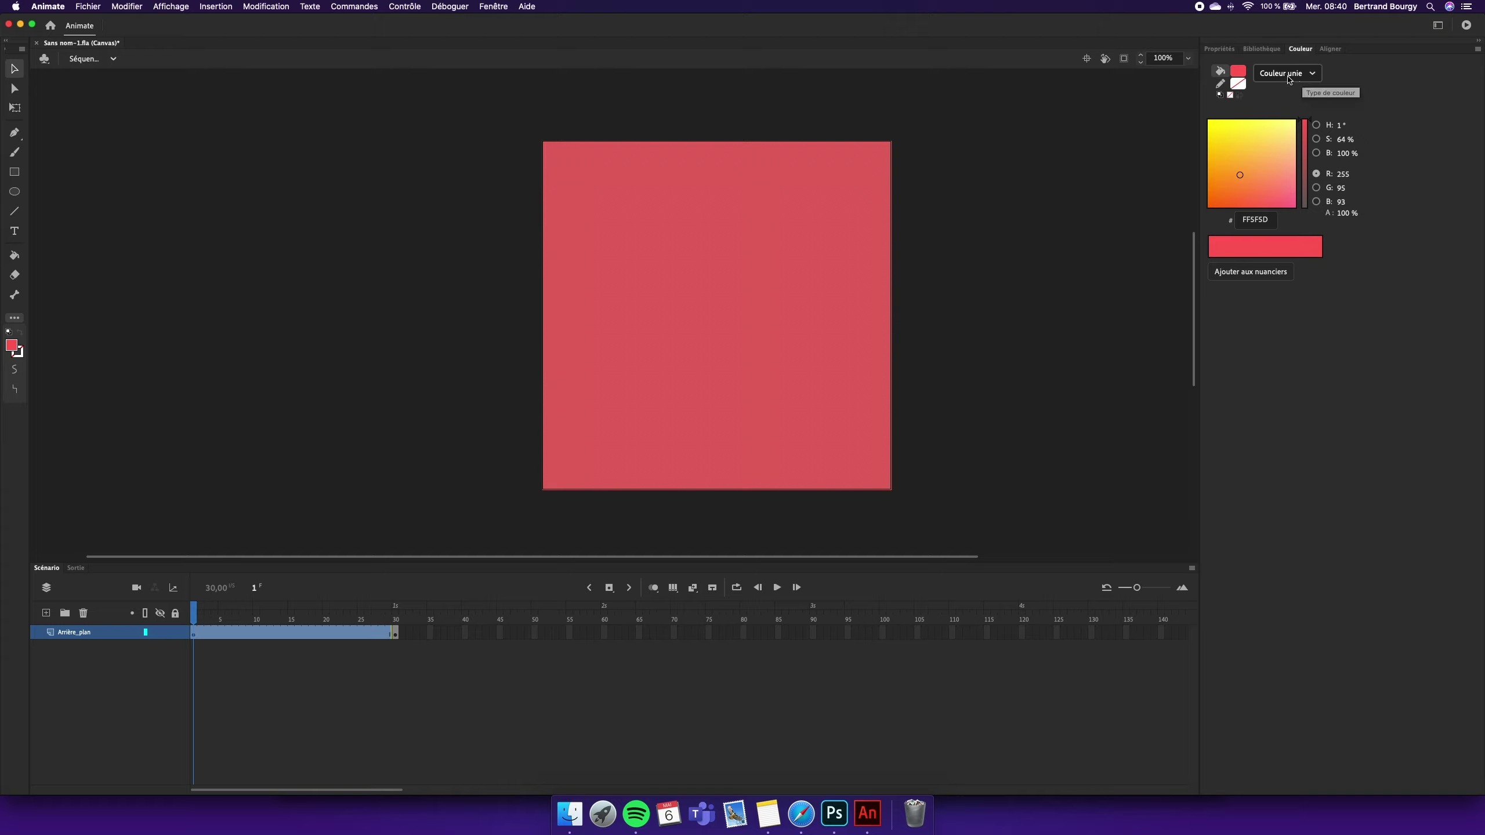
pyautogui.click(1290, 75)
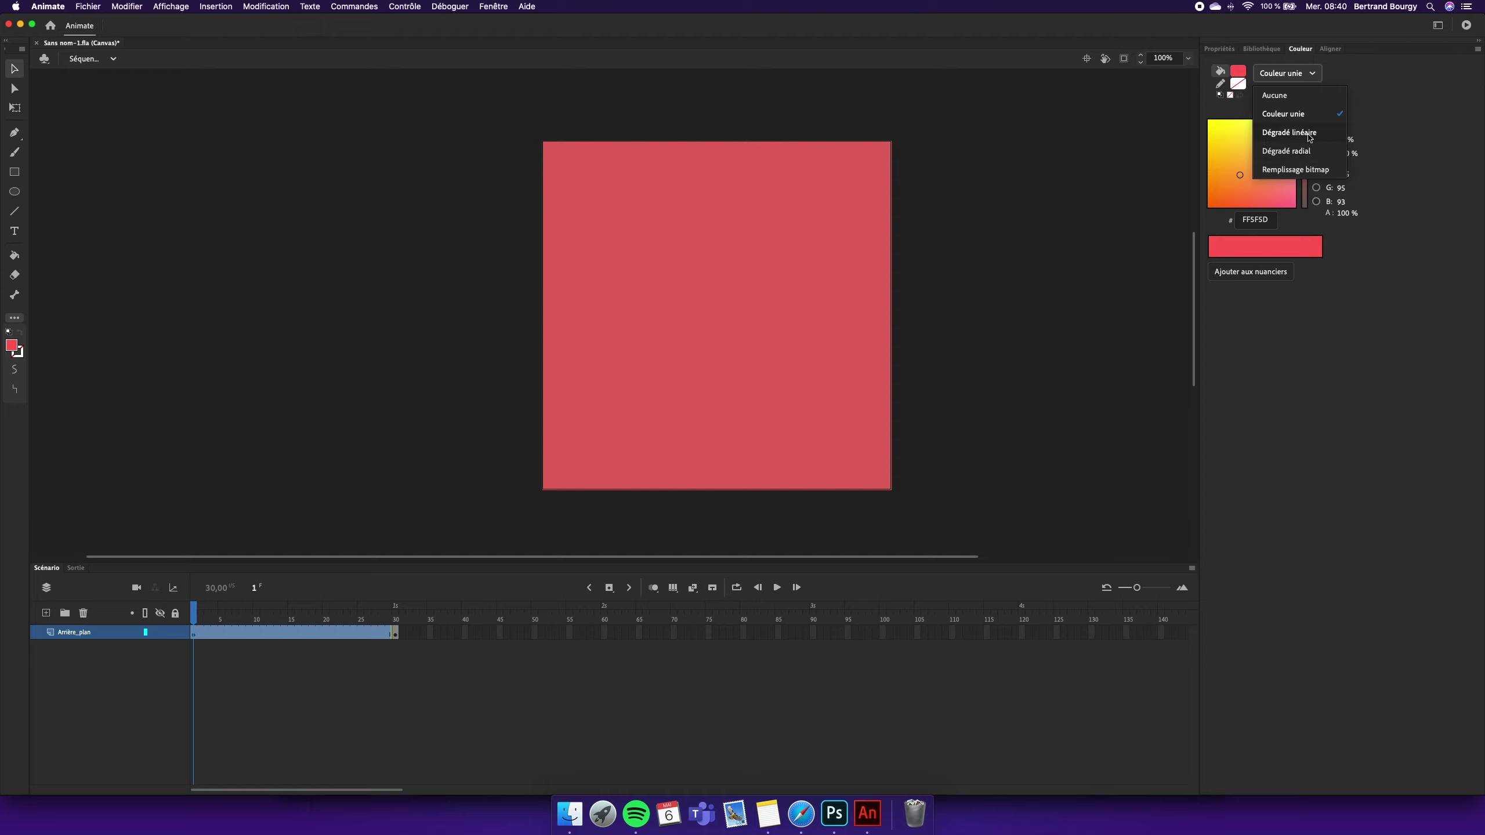
pyautogui.click(1301, 153)
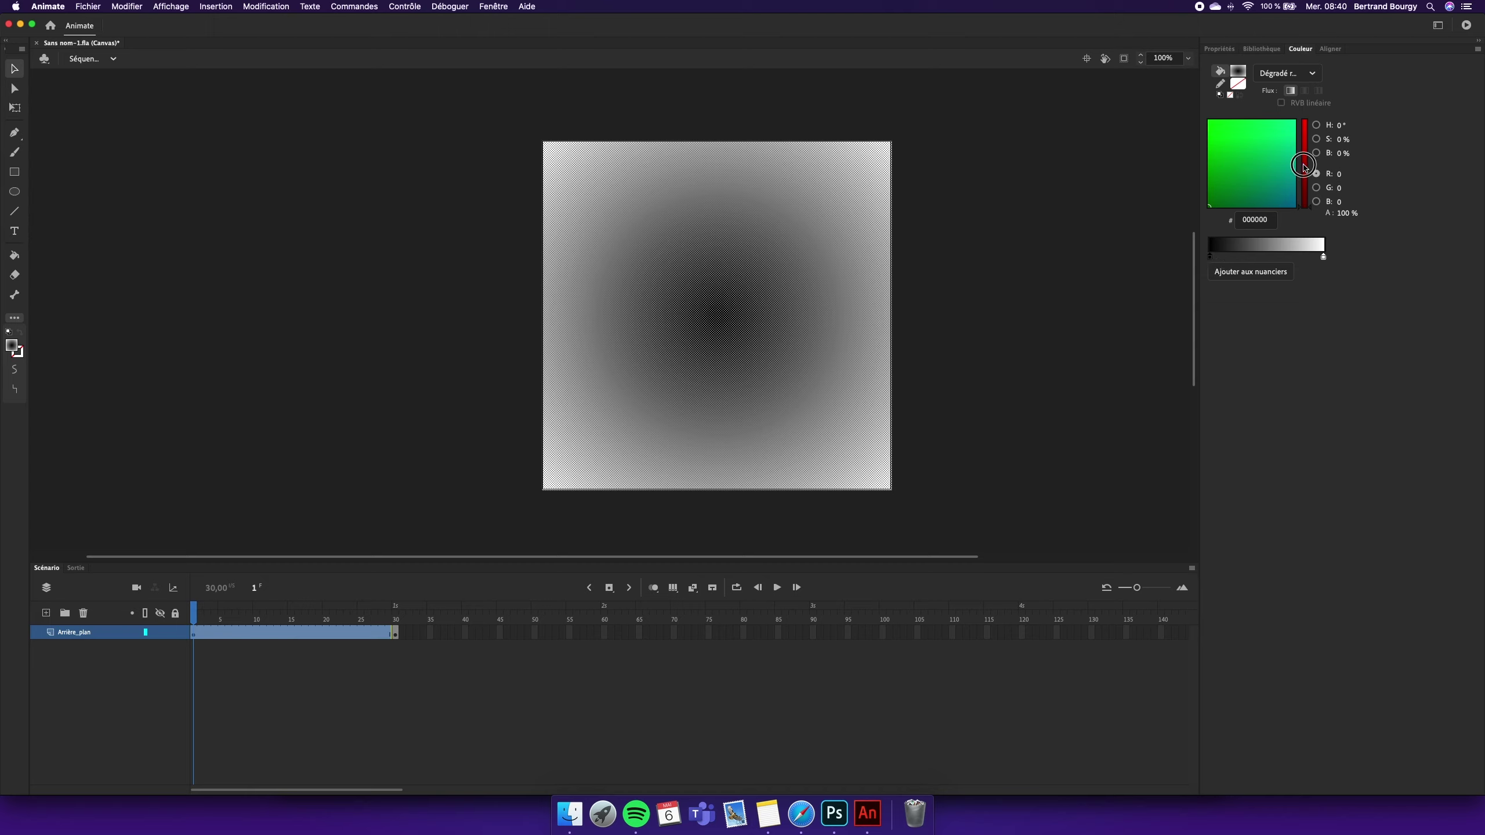
# Recolour the background's radial gradient with a red FA1745 centre and a yellow outer edge, adding a colour stop midway.
pyautogui.moveTo(1306, 169); pyautogui.dragTo(1211, 127)
pyautogui.click(1324, 258)
pyautogui.click(1210, 258)
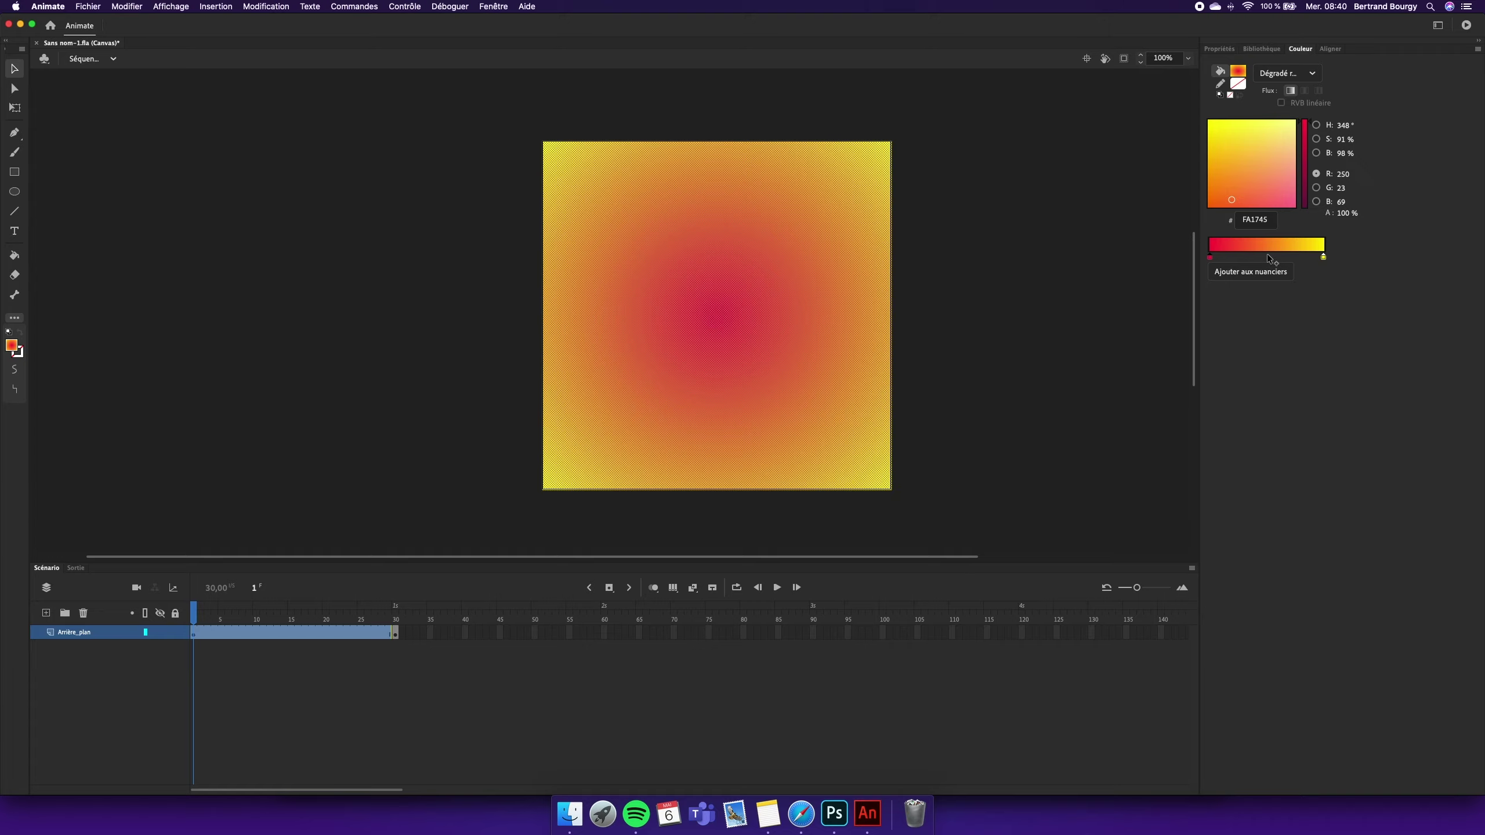
pyautogui.click(1267, 257)
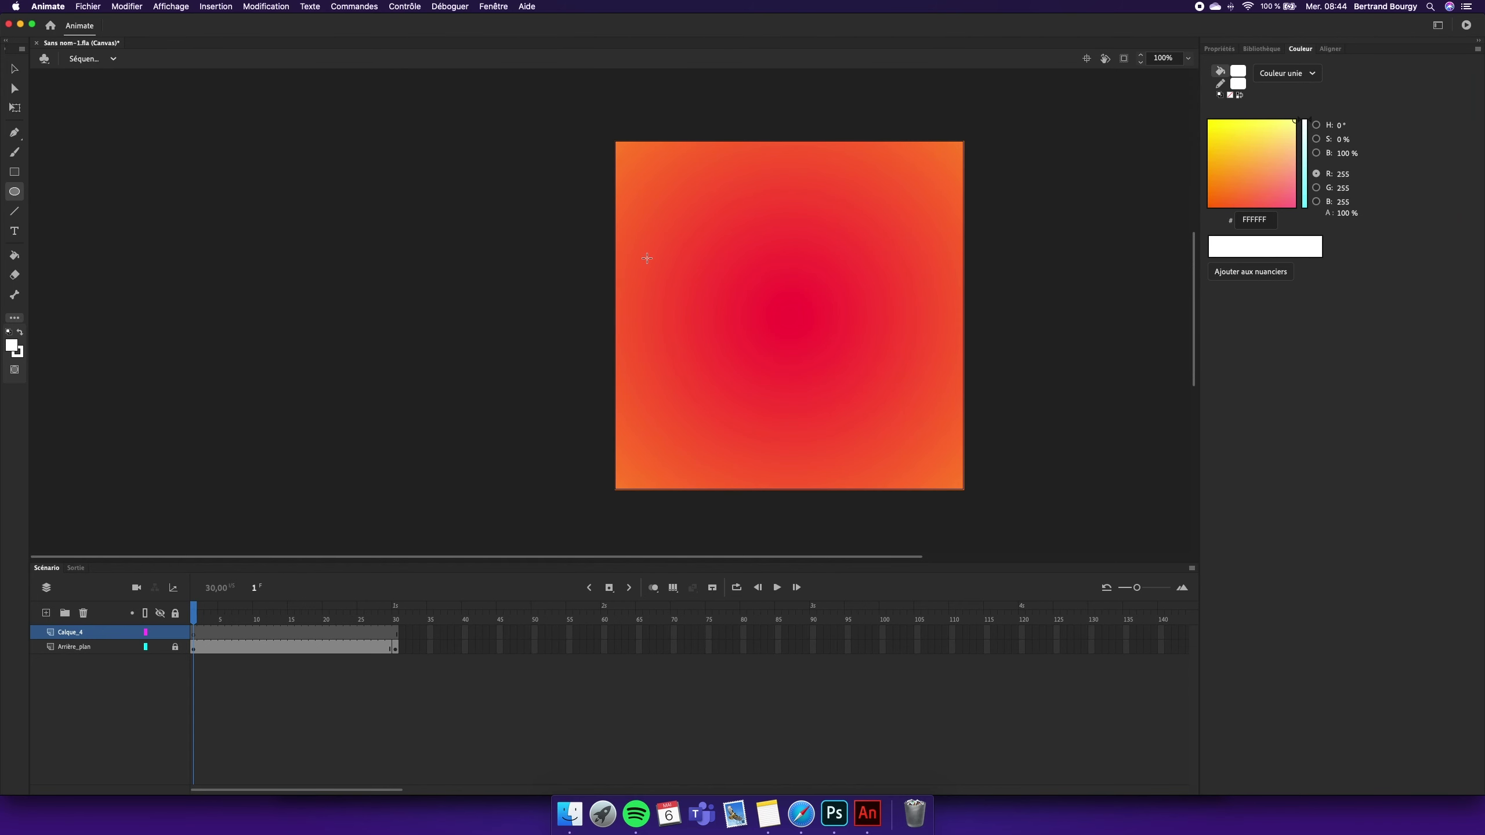
# Draw a white circle about 86 px wide near the canvas's left side and give it a motion tween, converting it to a symbol.
pyautogui.moveTo(638, 269); pyautogui.dragTo(690, 321)
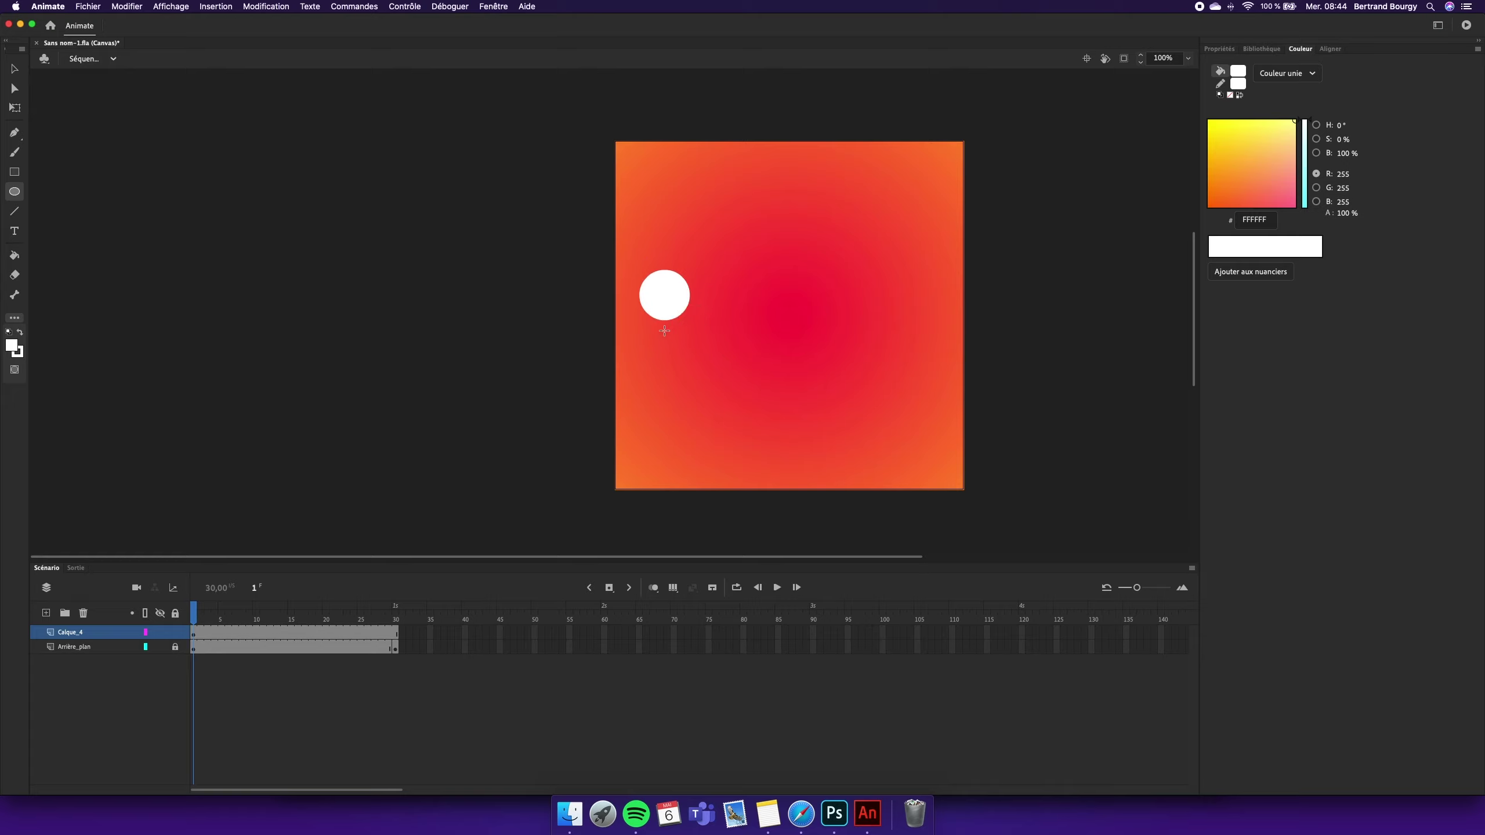
pyautogui.rightClick(211, 633)
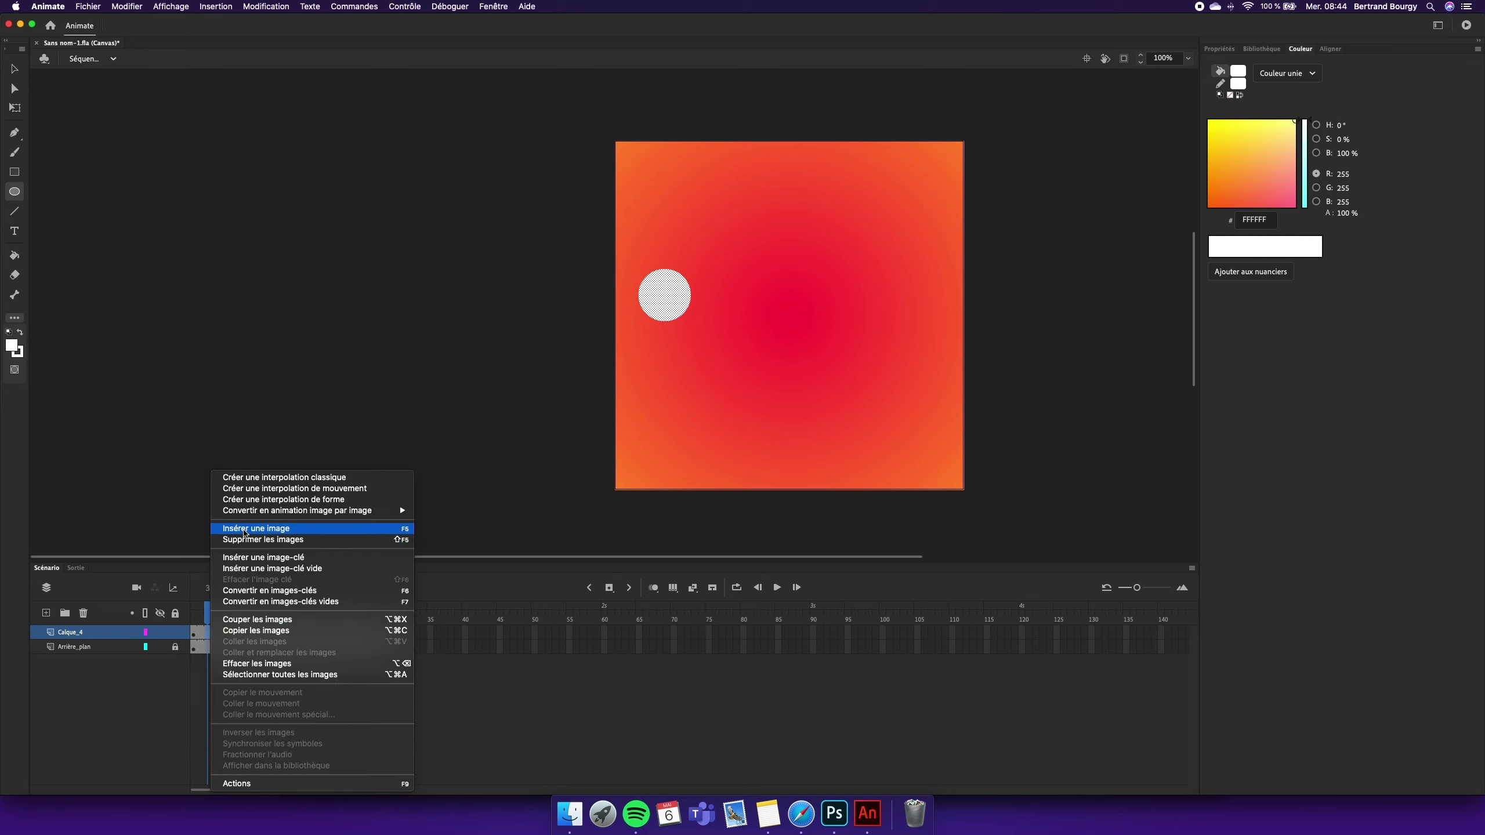
pyautogui.click(287, 489)
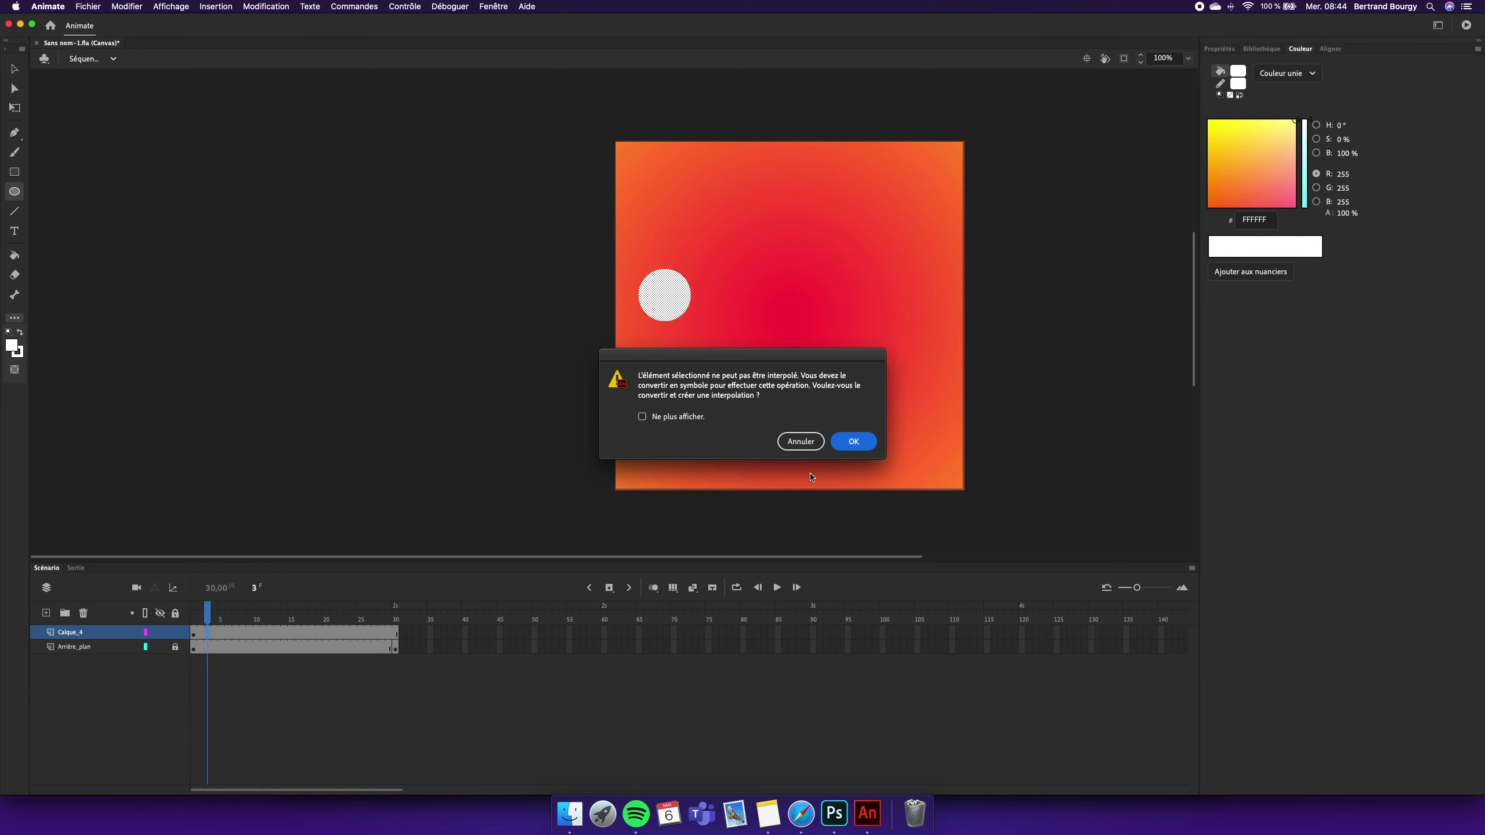
pyautogui.click(864, 442)
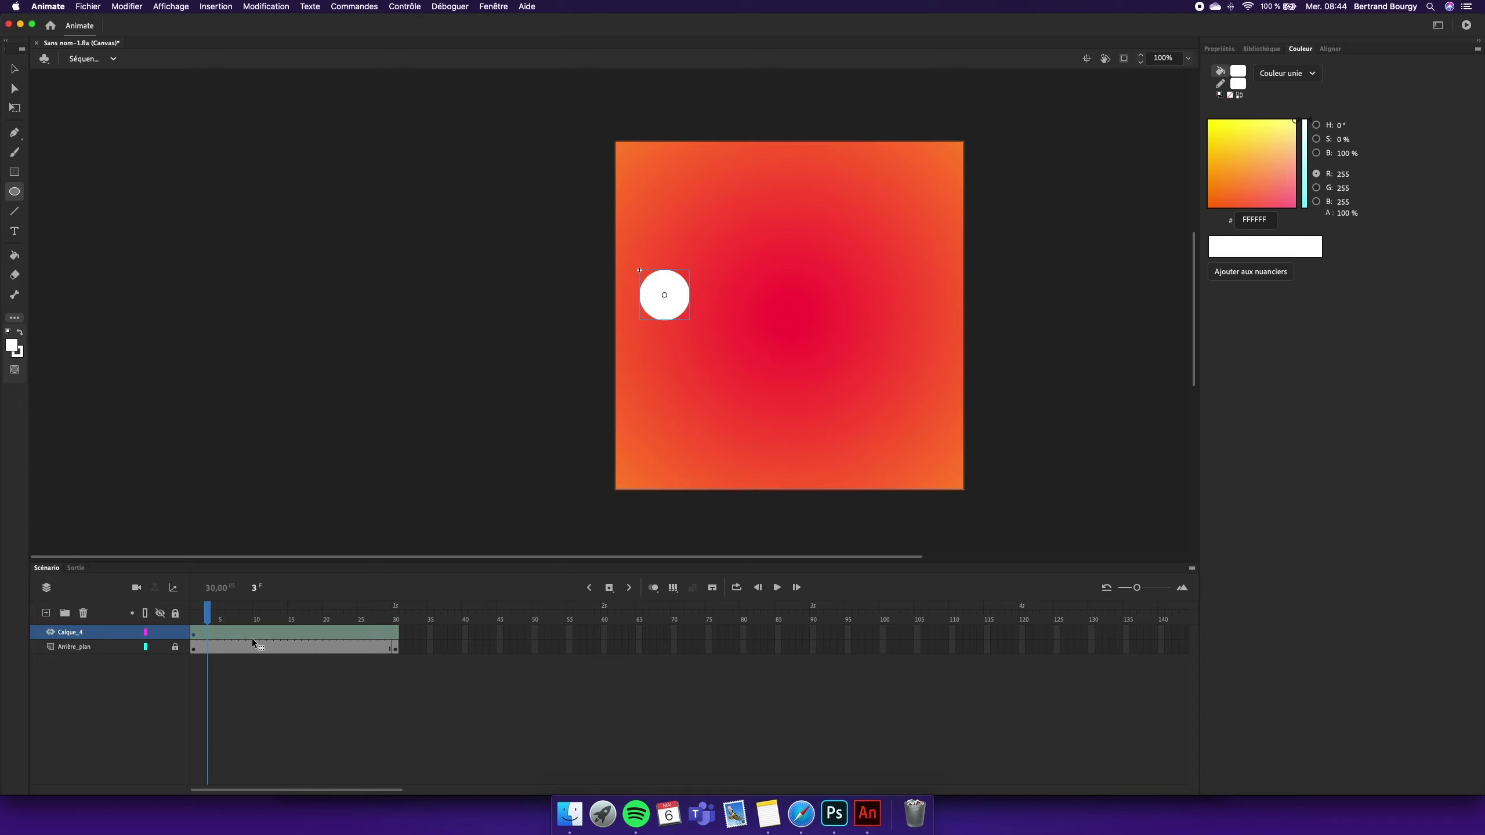
# Move the ball horizontally to the canvas's right side at frame 29 and play the animation from frame 1.
pyautogui.click(175, 648)
pyautogui.click(14, 69)
pyautogui.moveTo(213, 618); pyautogui.dragTo(388, 617)
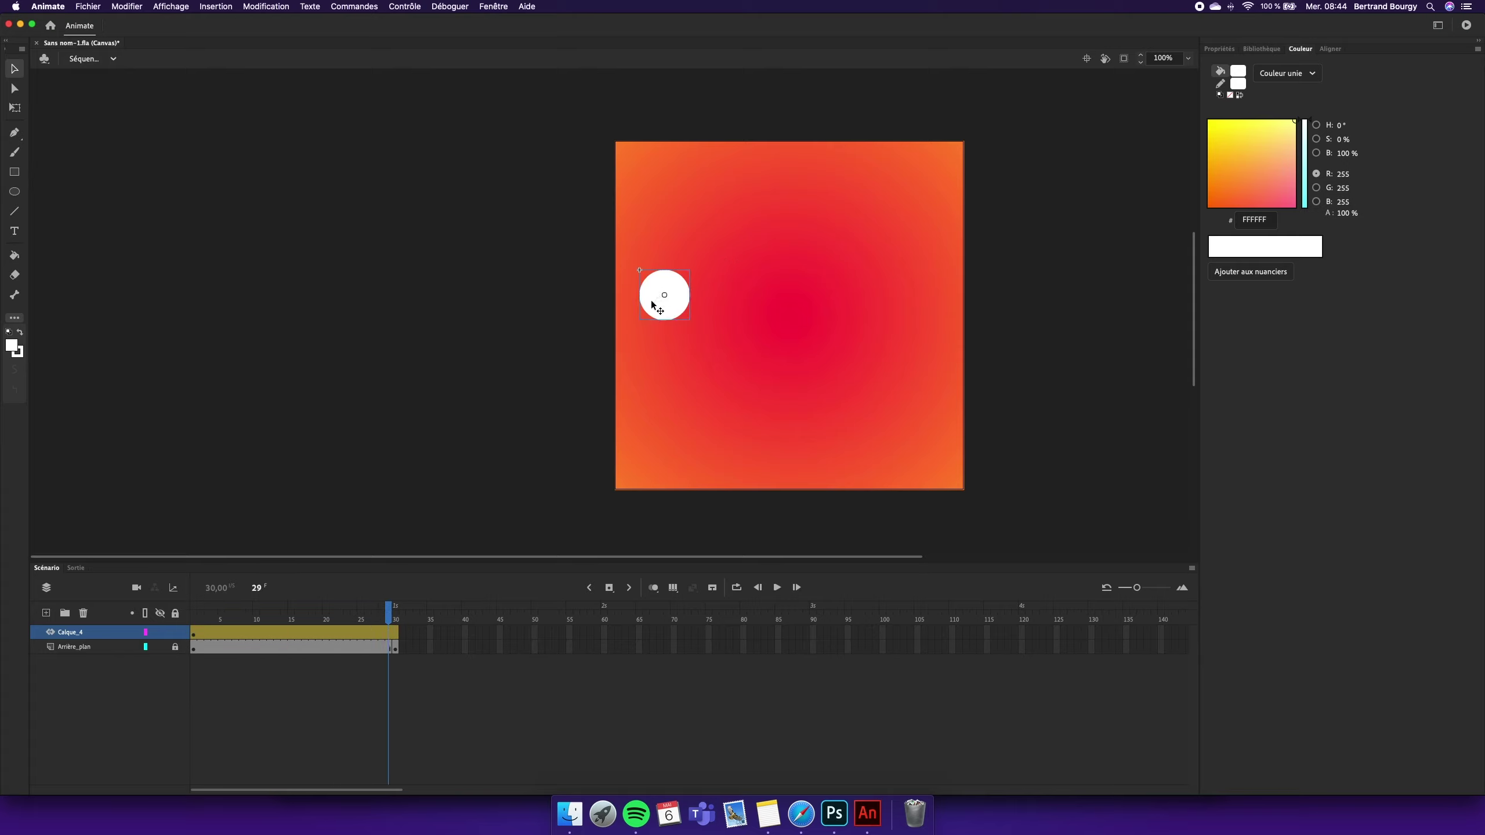
pyautogui.moveTo(654, 304); pyautogui.dragTo(887, 304)
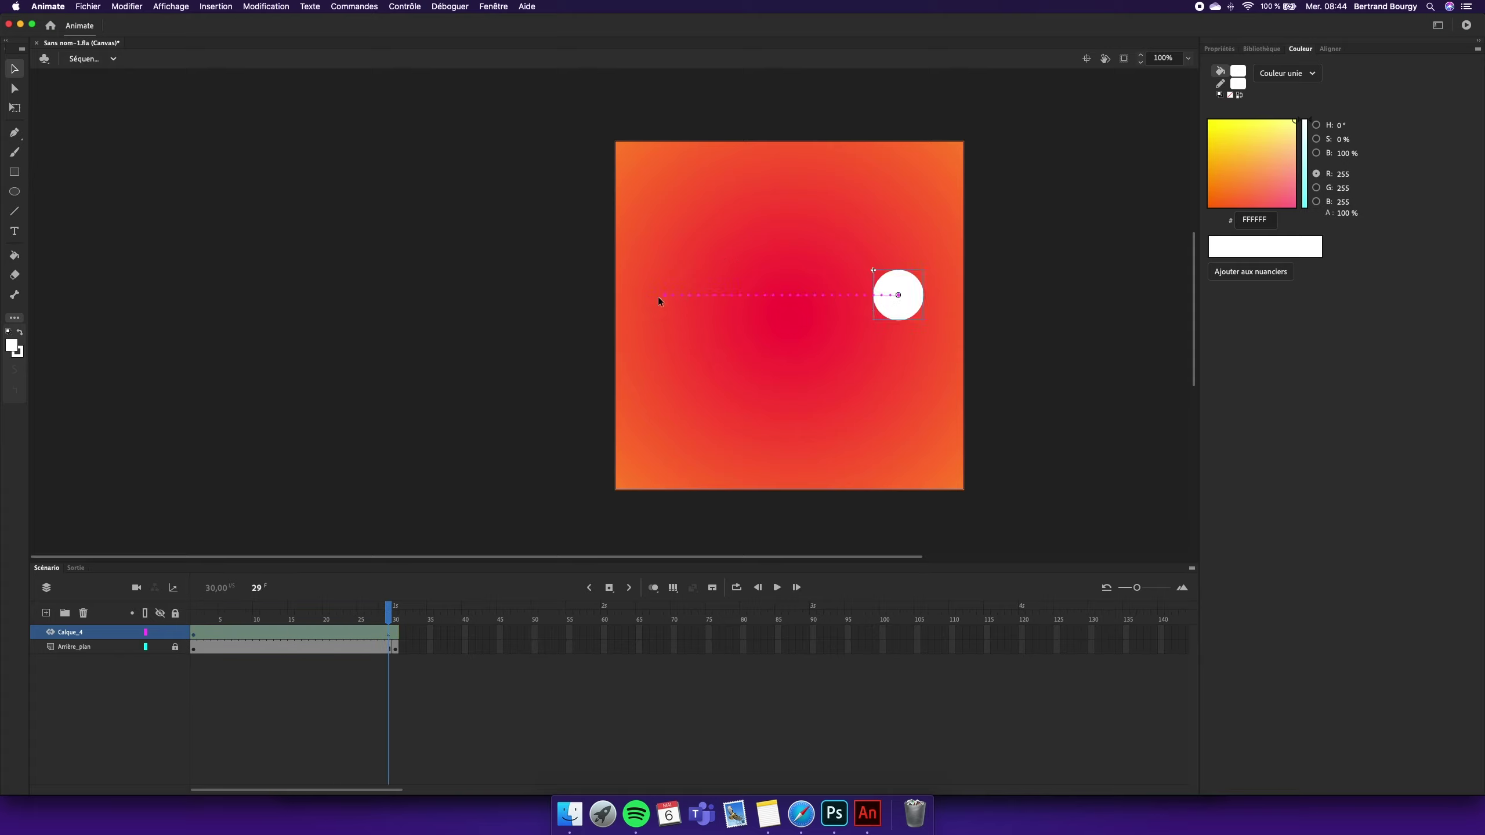
pyautogui.click(196, 619)
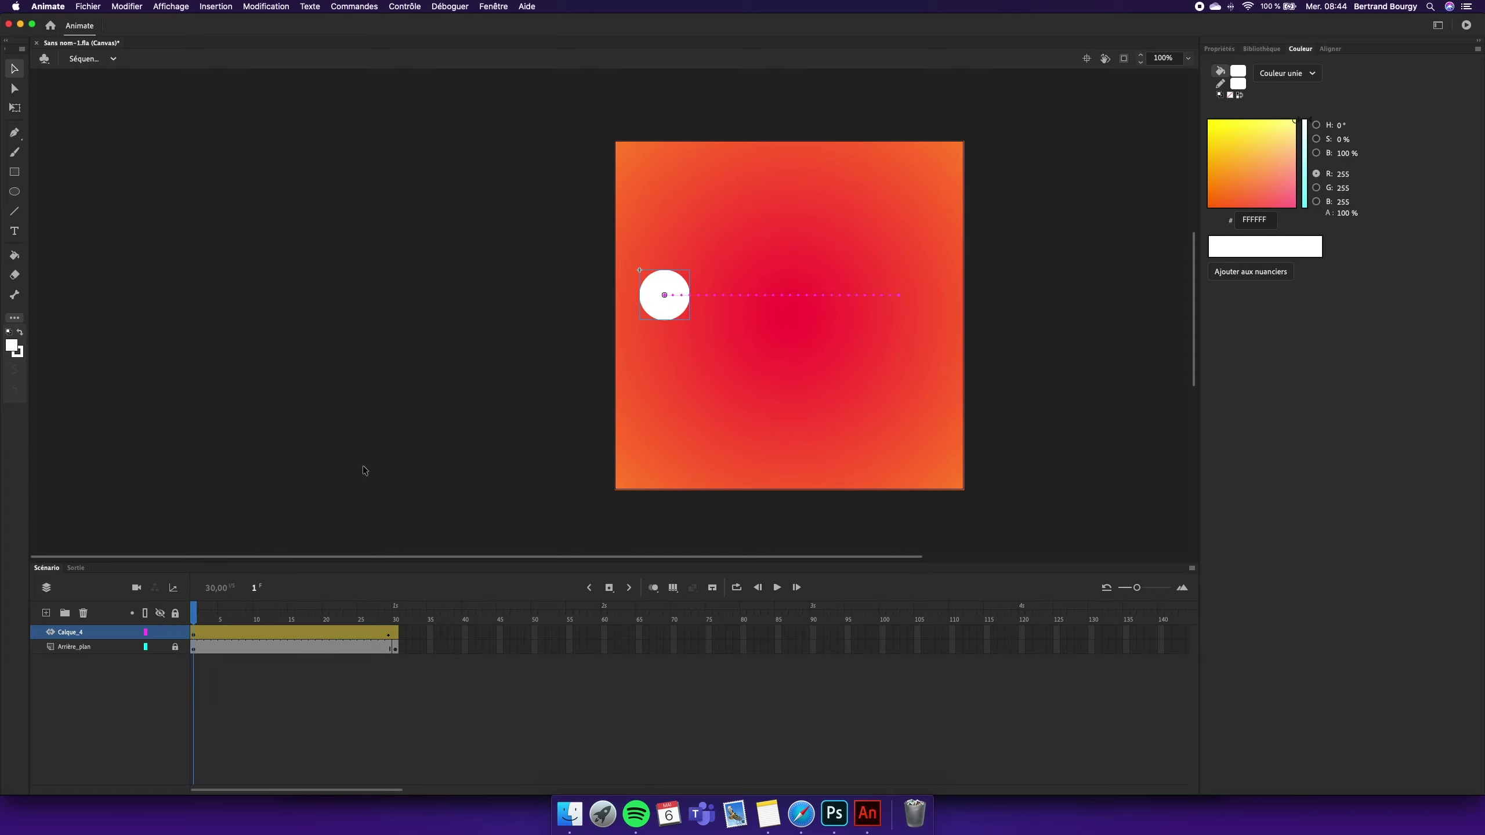
pyautogui.click(778, 588)
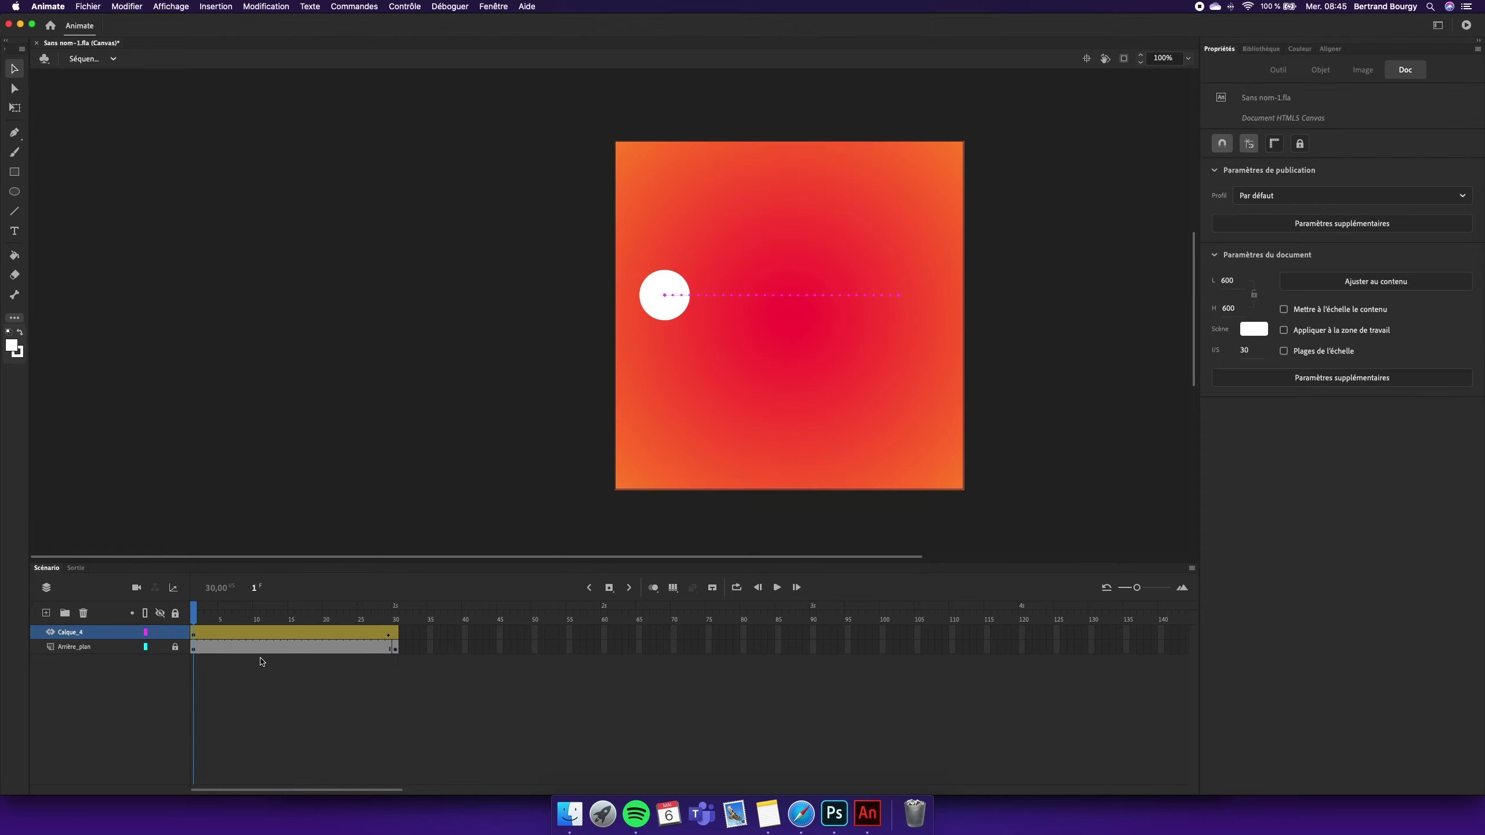
# Adjust the motion tween's acceleration so the ball starts slowly and speeds up, and play the animation.
pyautogui.click(195, 636)
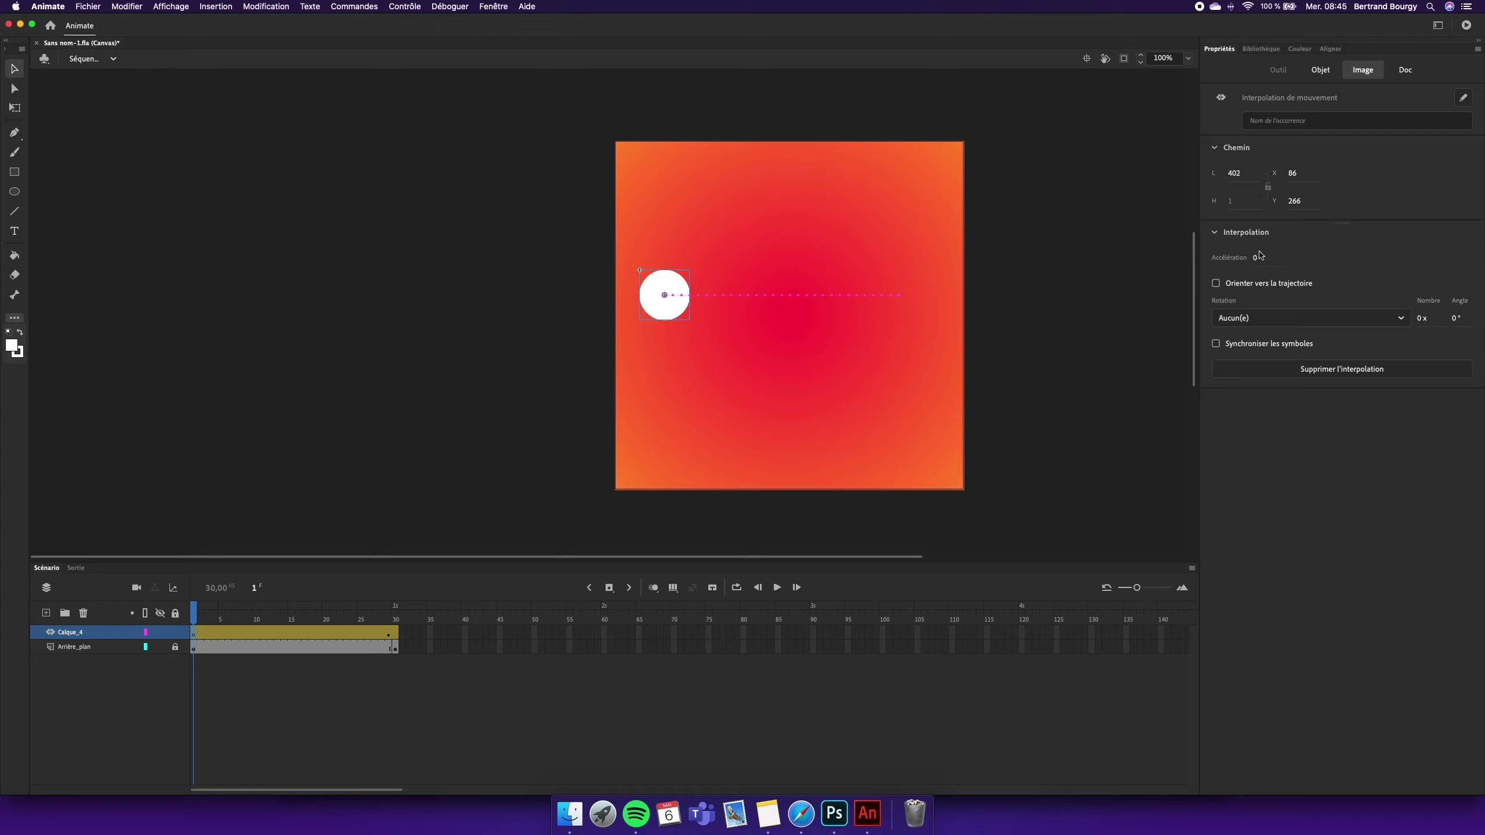
pyautogui.moveTo(1257, 261); pyautogui.dragTo(1292, 262)
pyautogui.click(777, 587)
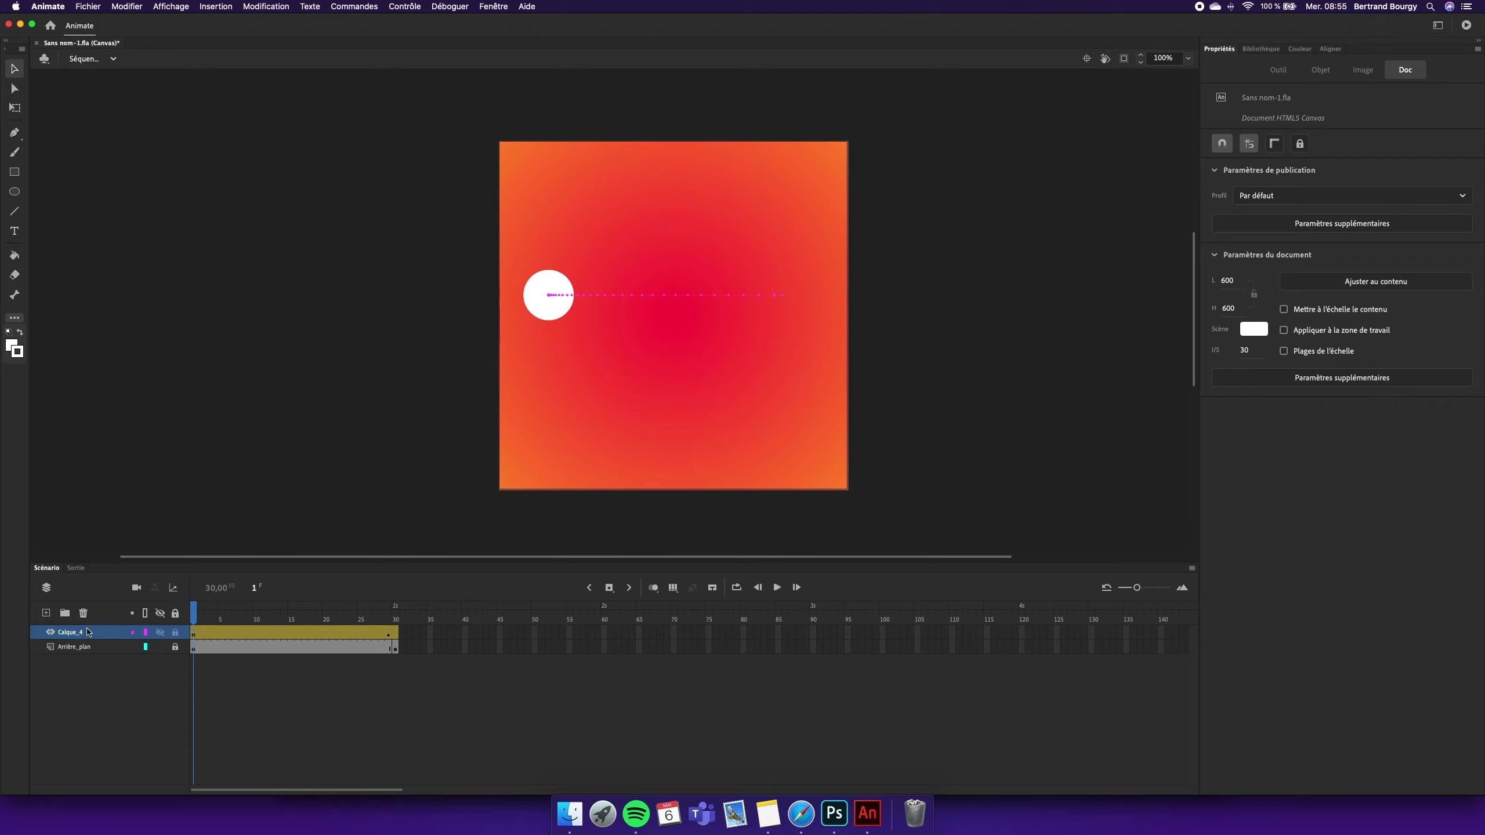
# Examine Symbole 2 in the document's library.
pyautogui.click(1260, 51)
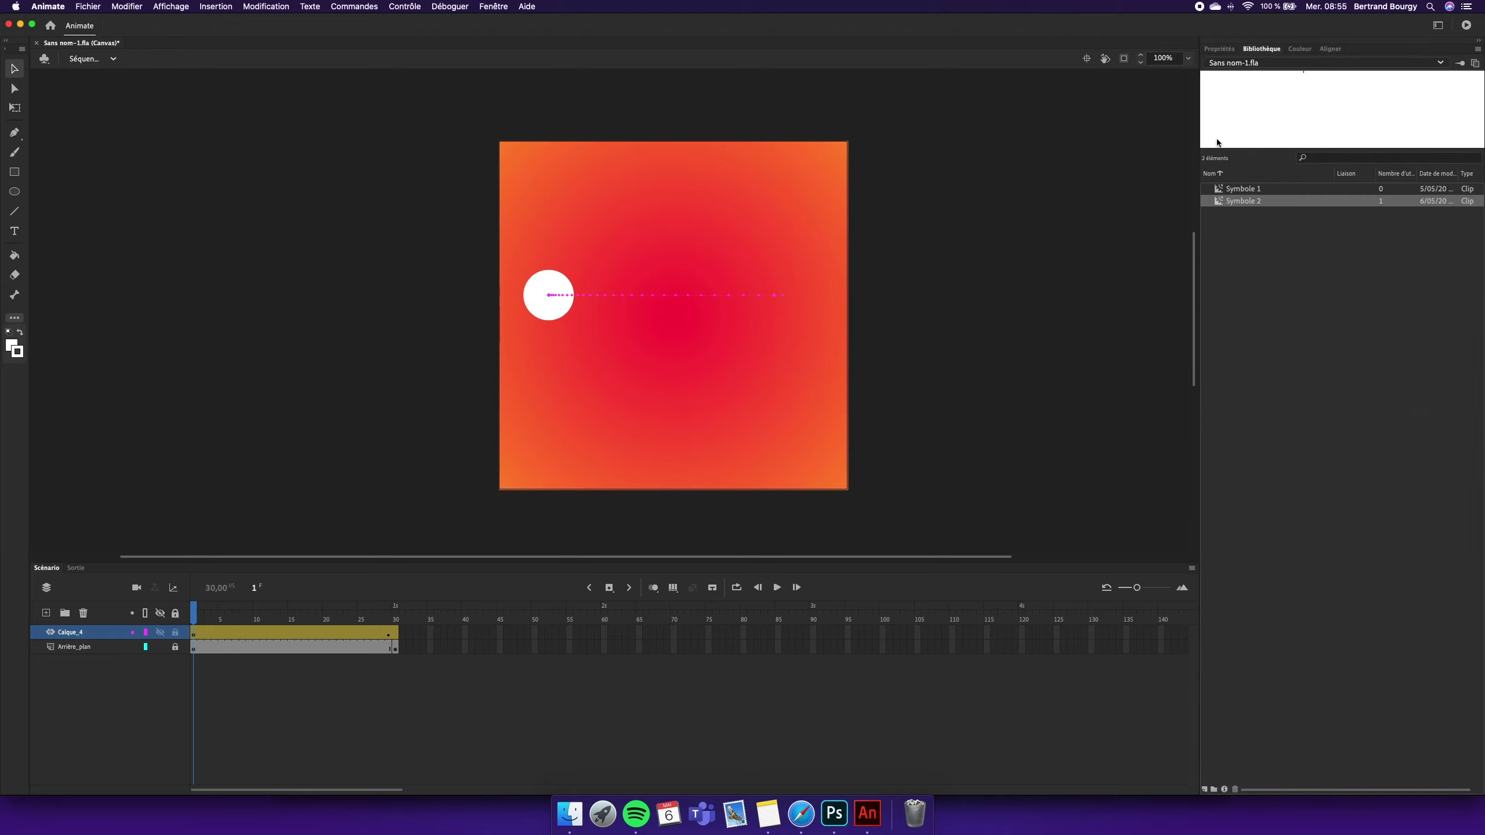
pyautogui.click(1260, 204)
pyautogui.click(1219, 49)
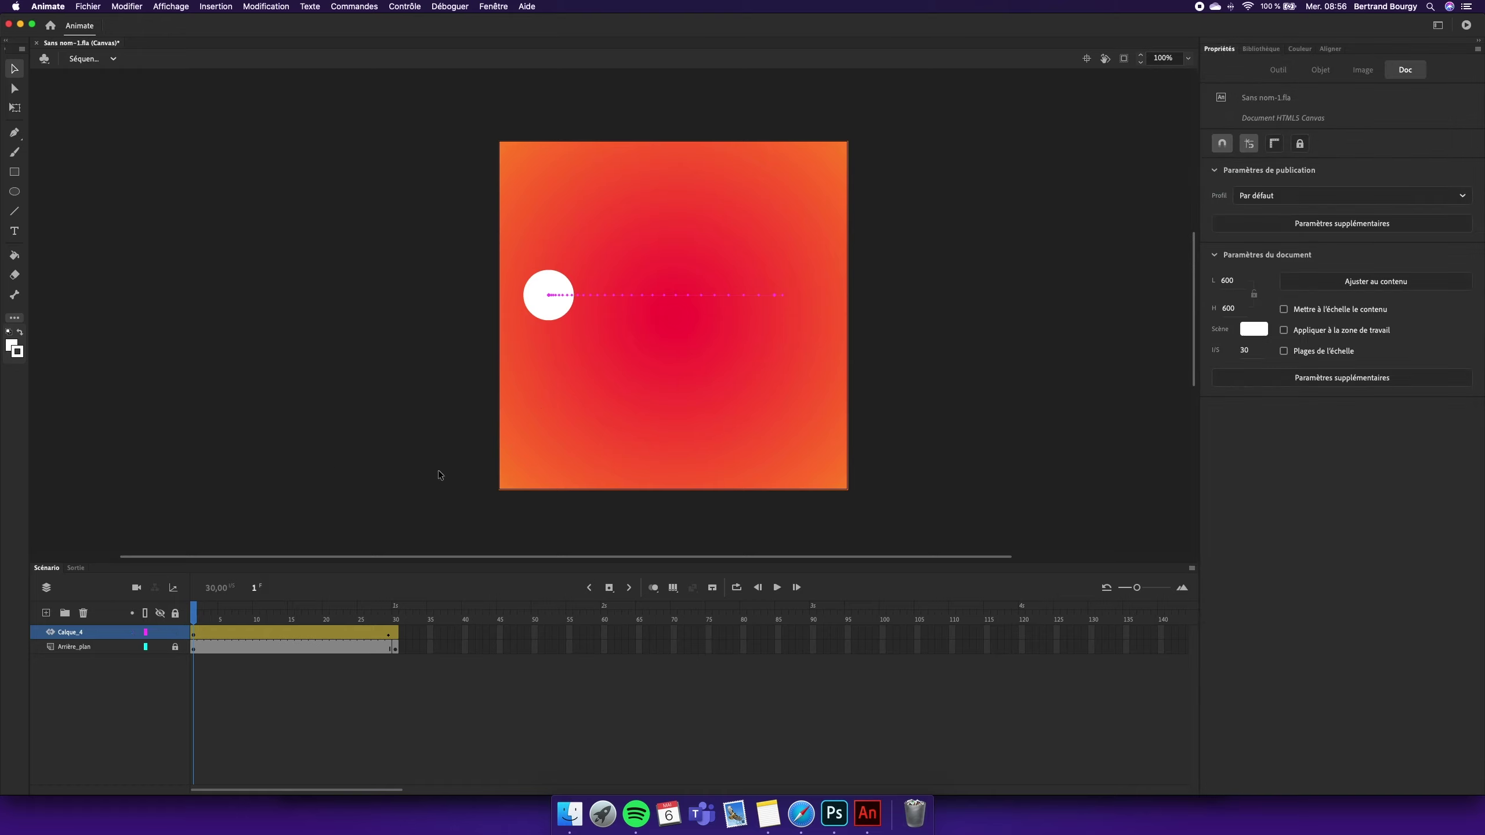
# Open the ball's symbol to examine the shape and timeline inside it, and return to the main scene.
pyautogui.click(557, 299)
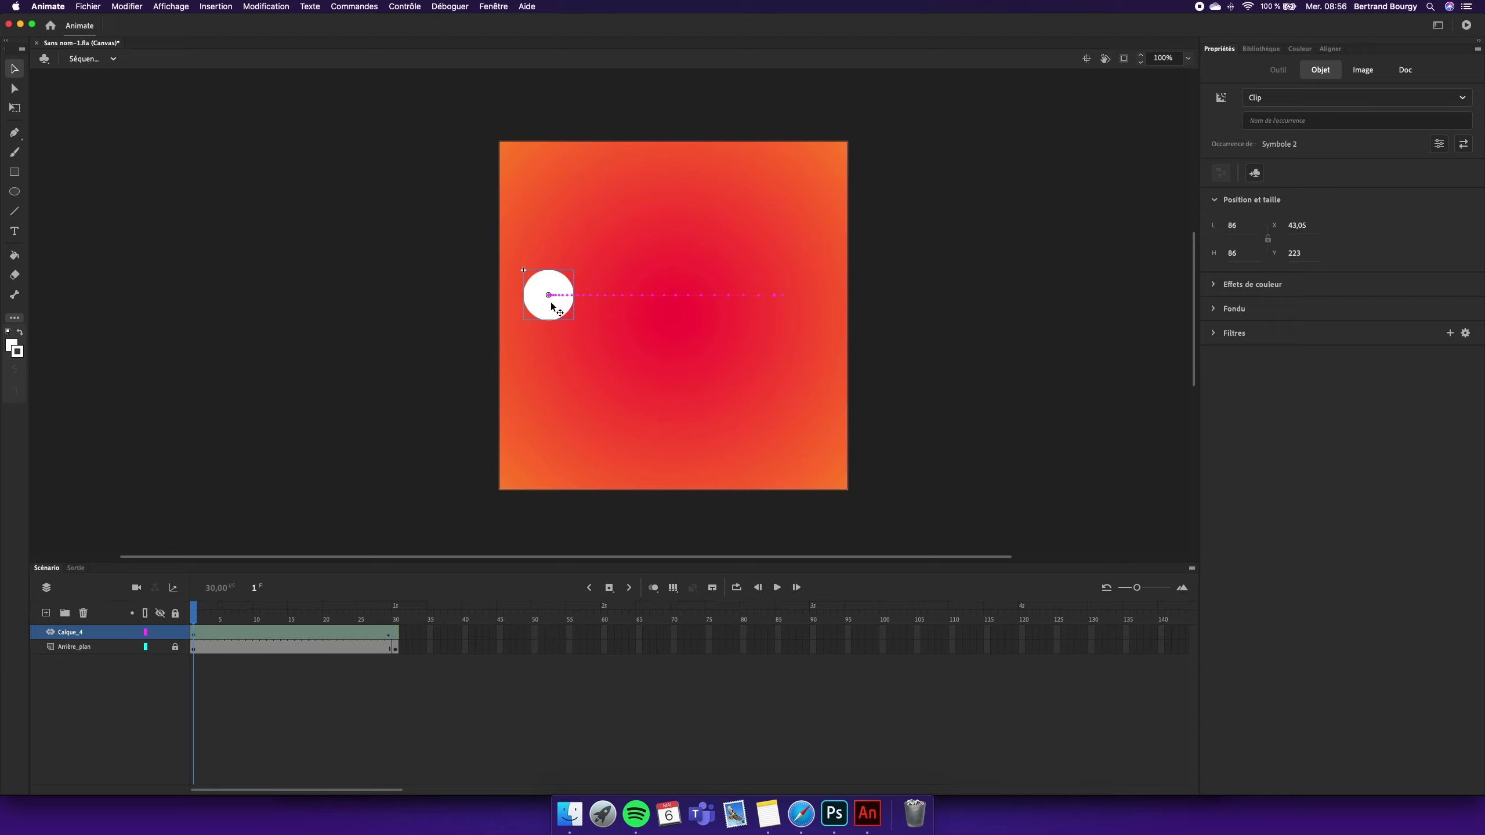
pyautogui.doubleClick(551, 307)
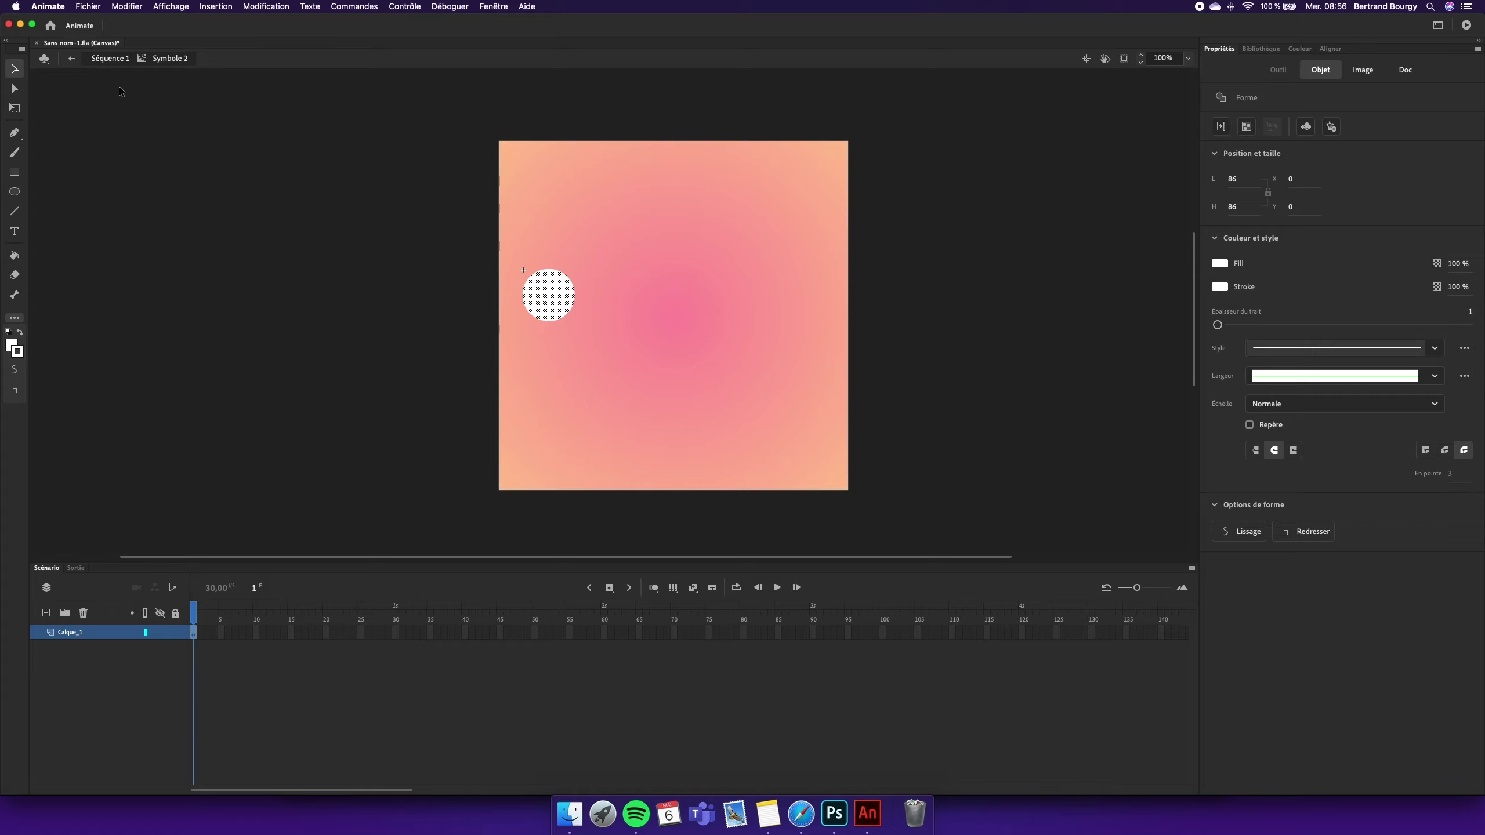
pyautogui.click(110, 58)
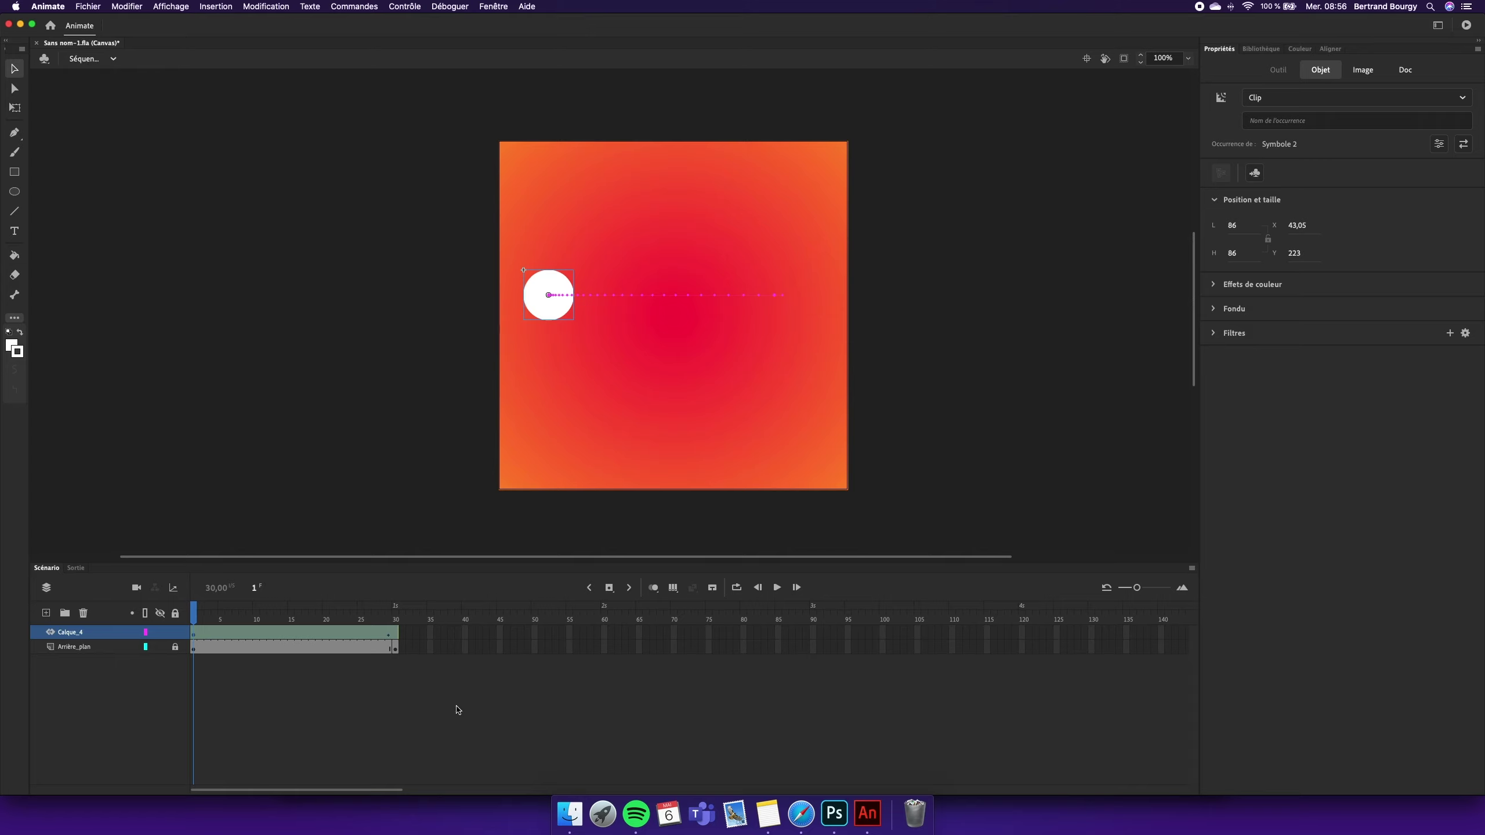
pyautogui.click(474, 375)
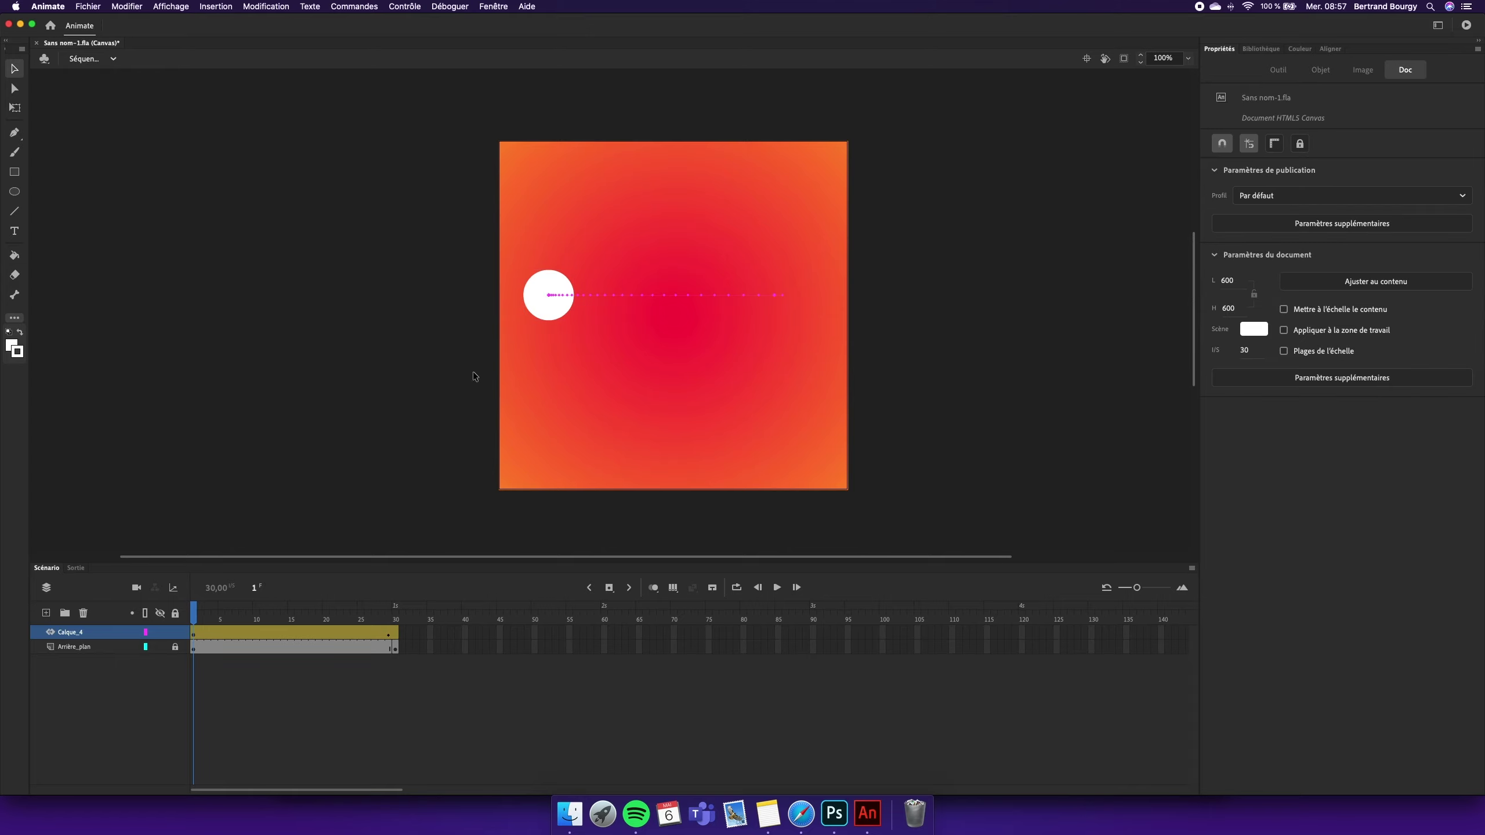
# Open Symbole 2 for editing and insert a keyframe at frame 10 of its own timeline.
pyautogui.doubleClick(546, 310)
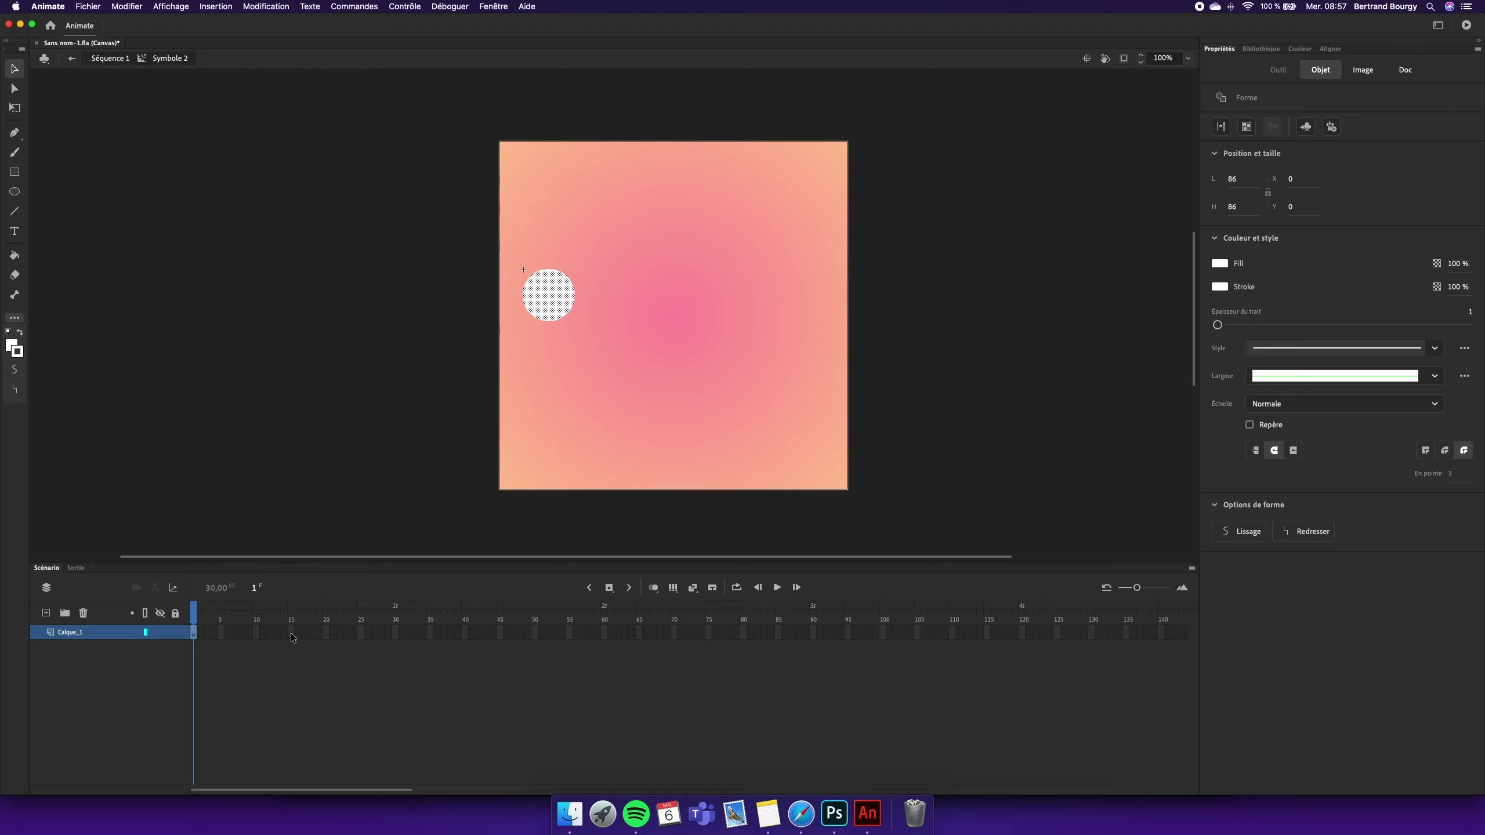
pyautogui.click(256, 634)
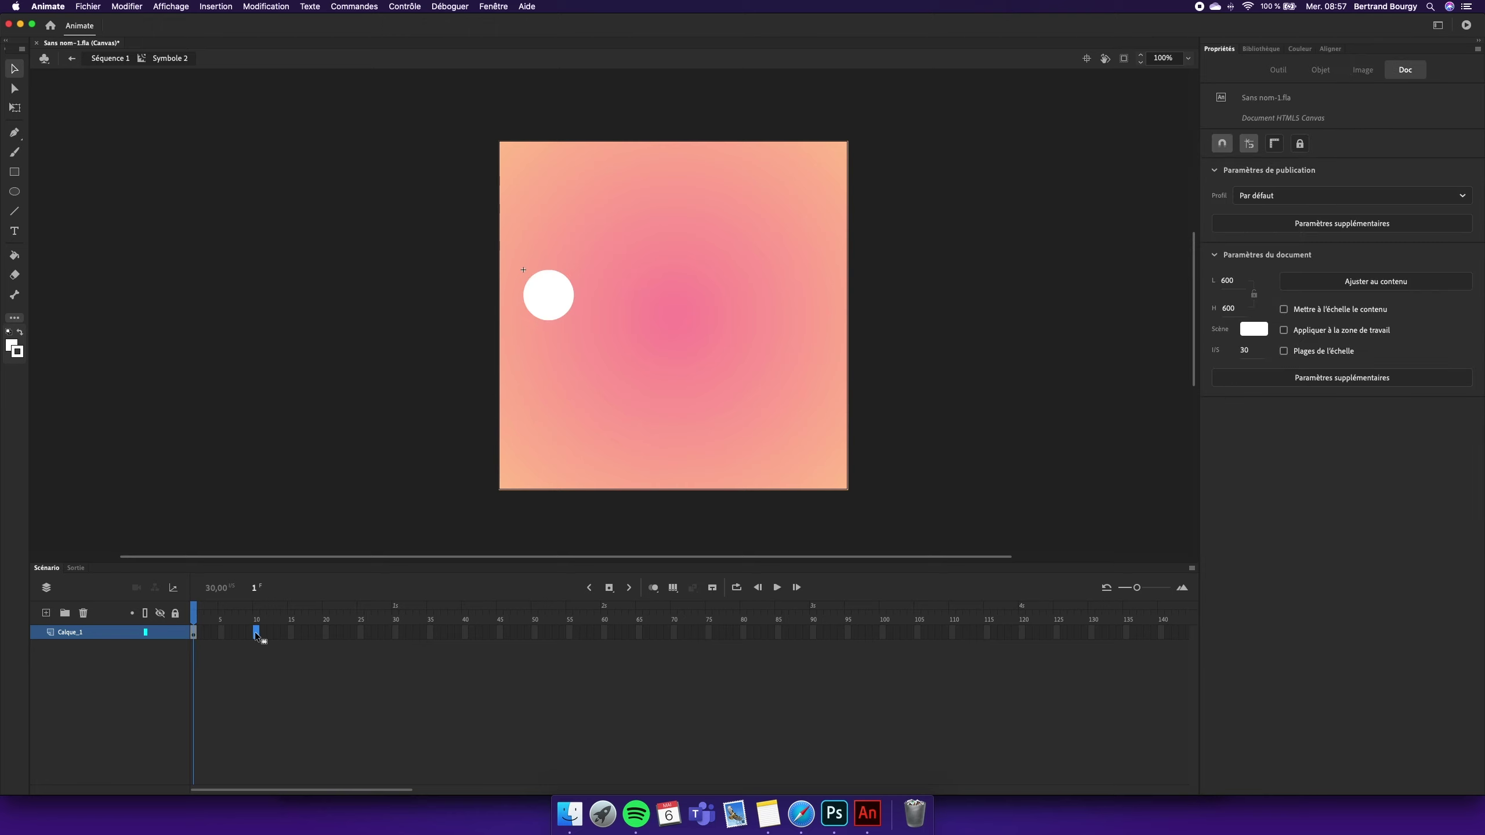
pyautogui.rightClick(257, 634)
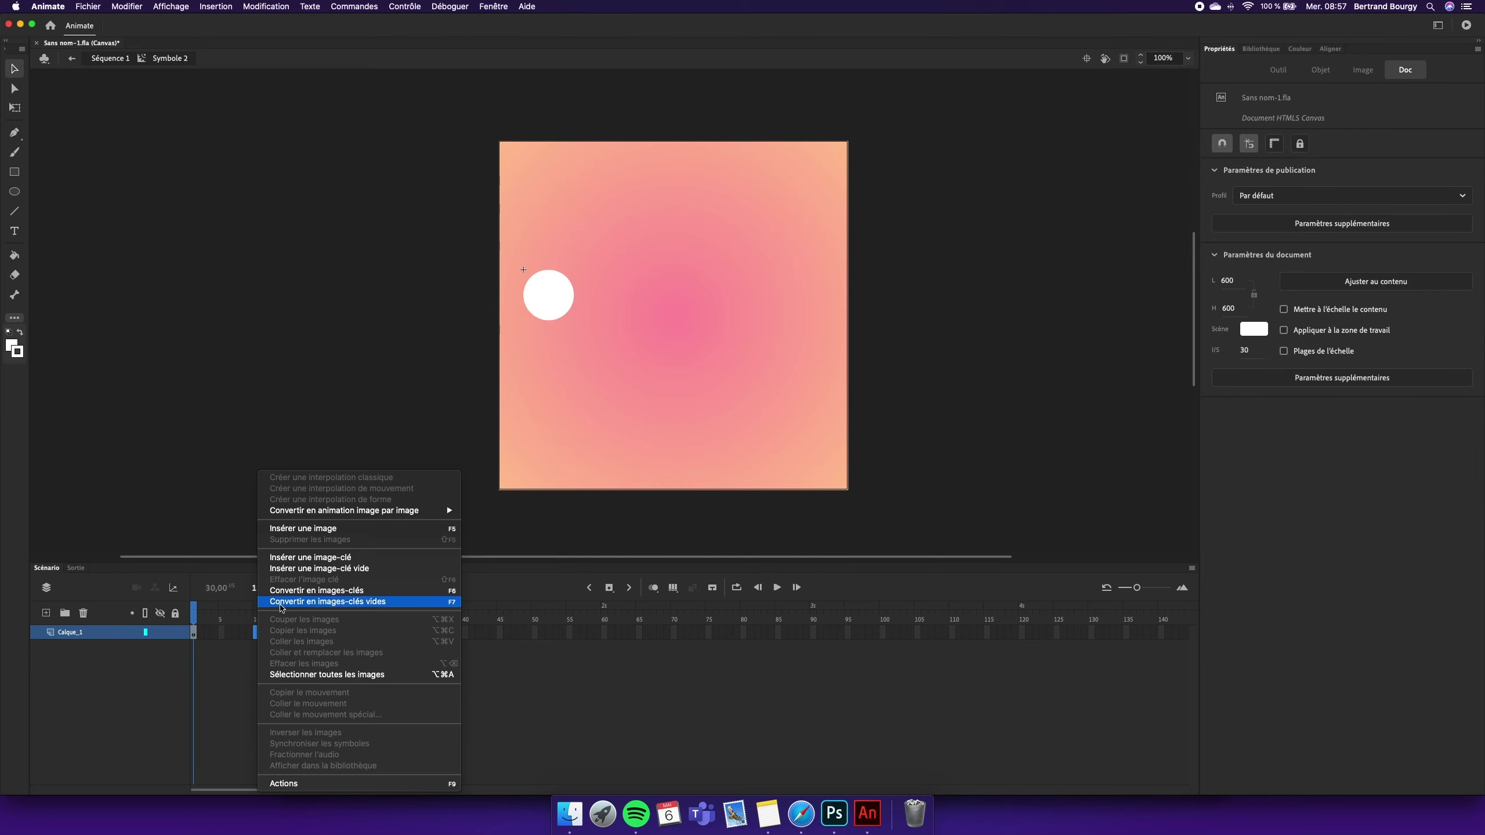
pyautogui.click(328, 559)
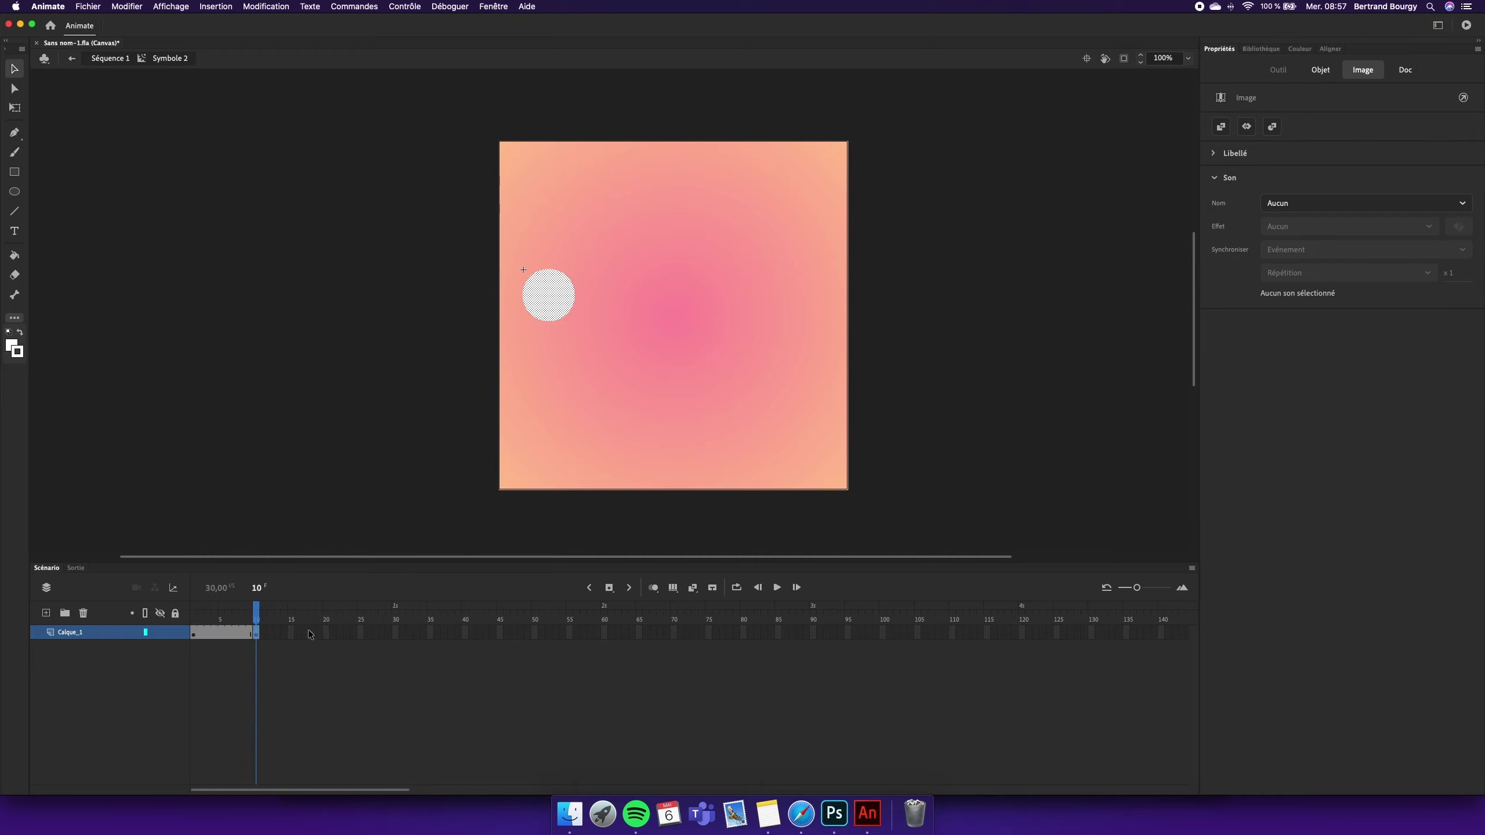
# Insert a keyframe at frame 20 and, at frame 10, bend the circle's upper edge down into a crescent.
pyautogui.rightClick(327, 634)
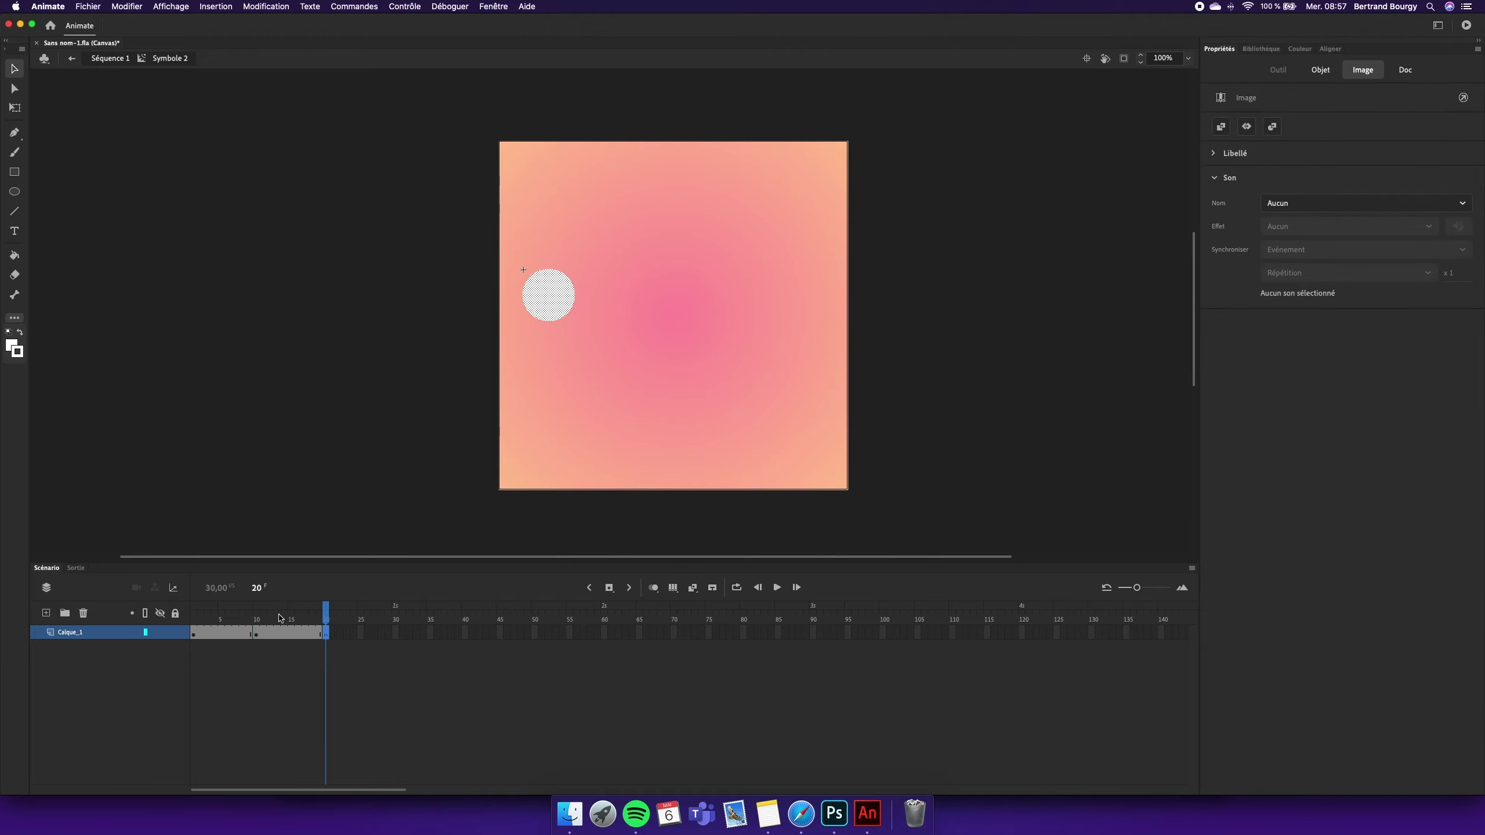
pyautogui.moveTo(320, 618); pyautogui.dragTo(256, 614)
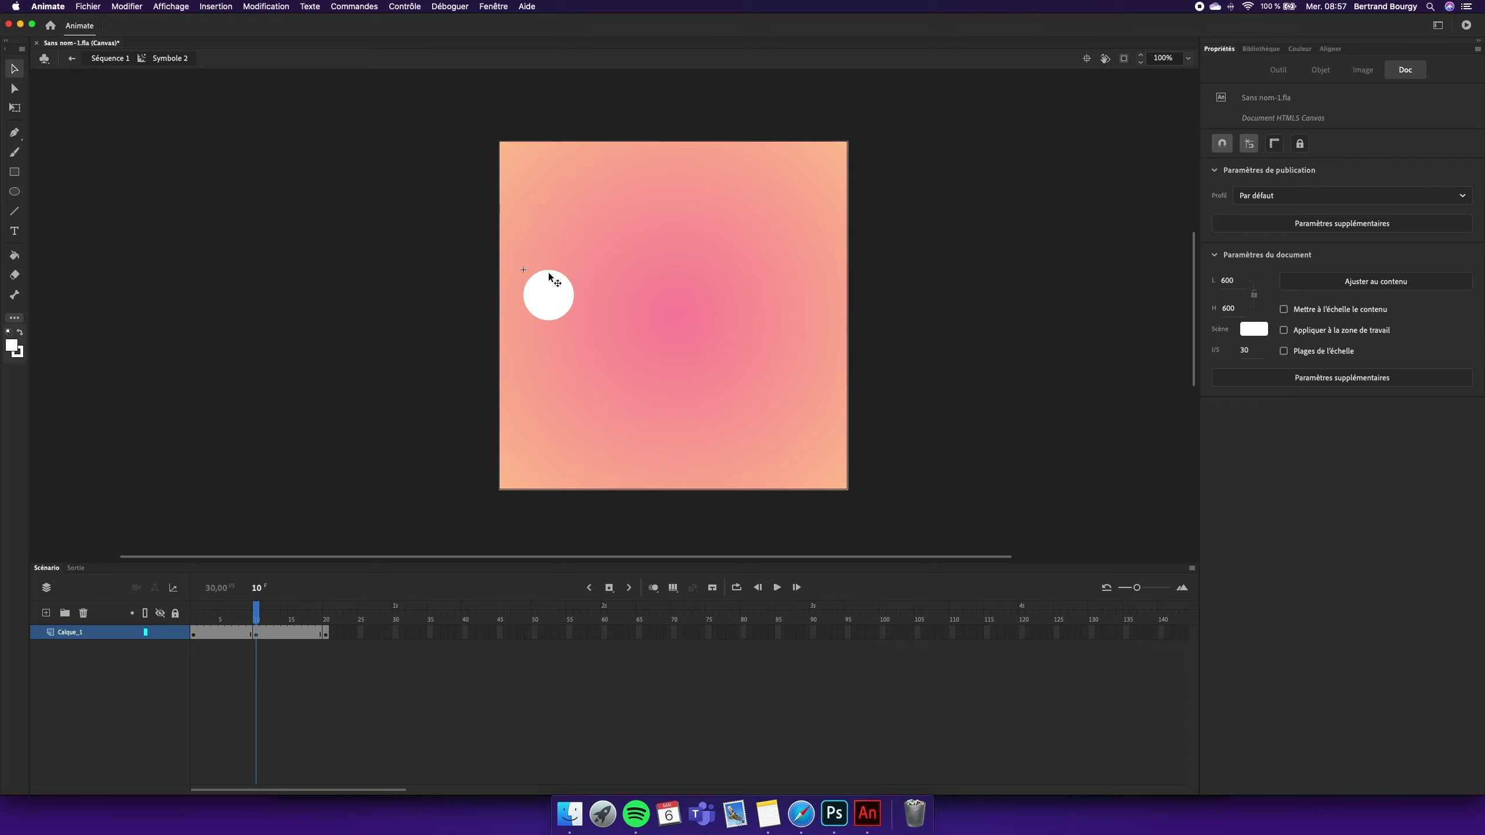
pyautogui.moveTo(549, 272); pyautogui.dragTo(547, 305)
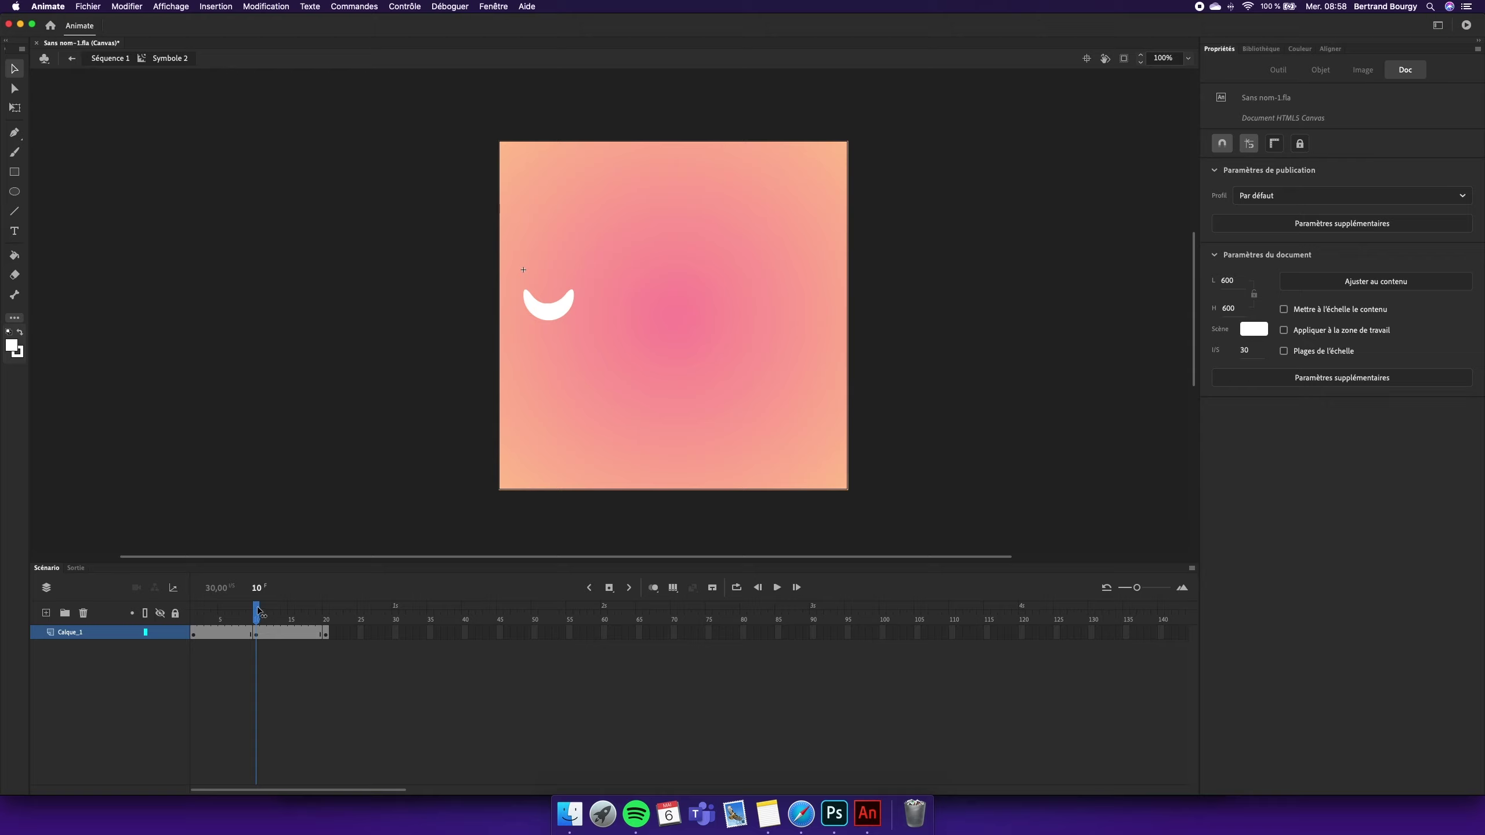
# Create a shape tween across frames 1 to 20 inside Symbole 2 and scrub through it to preview the deformation.
pyautogui.click(257, 612)
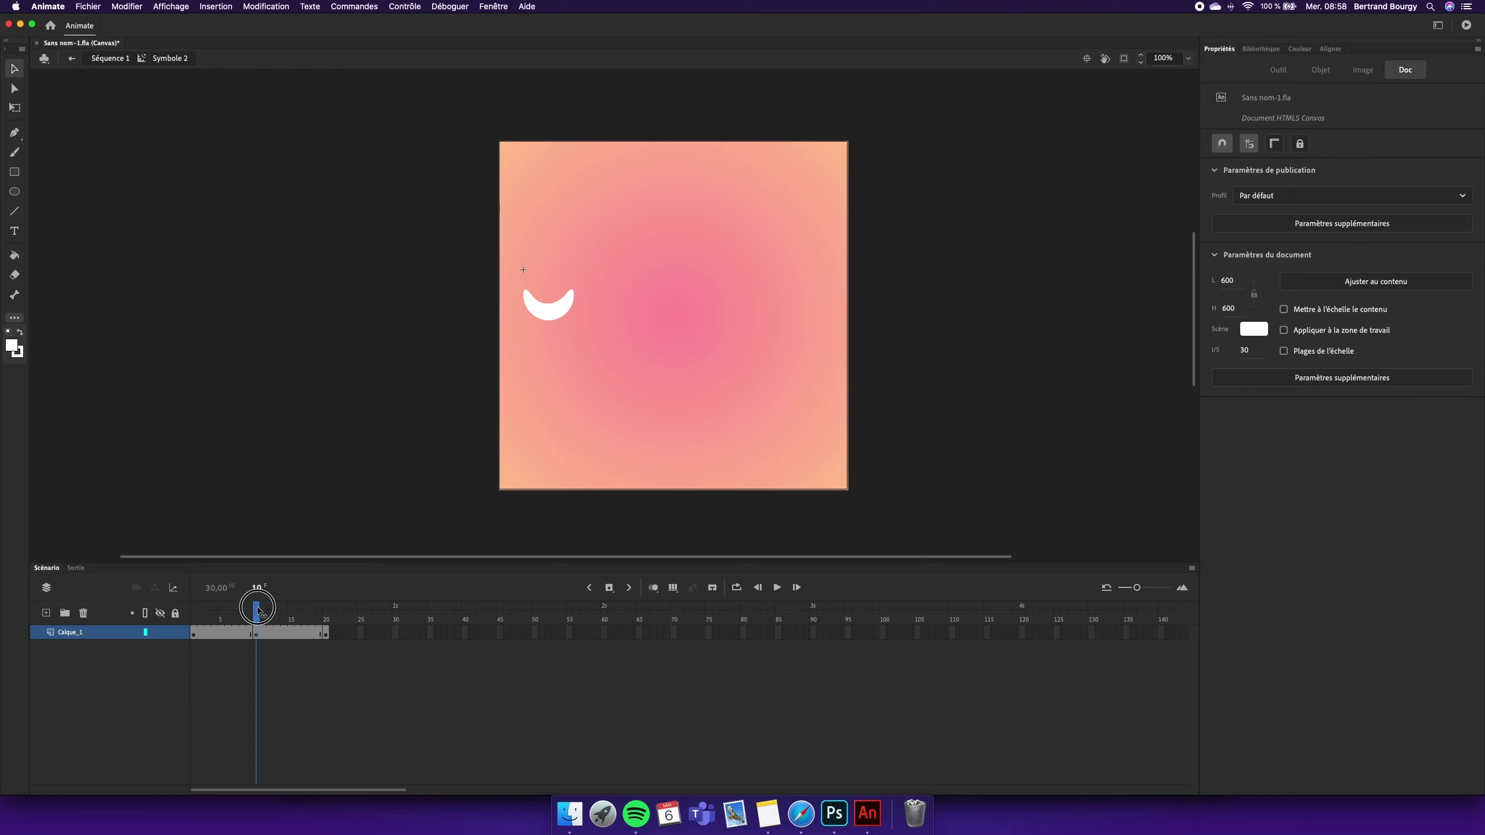
pyautogui.click(305, 632)
pyautogui.click(207, 636)
pyautogui.click(189, 637)
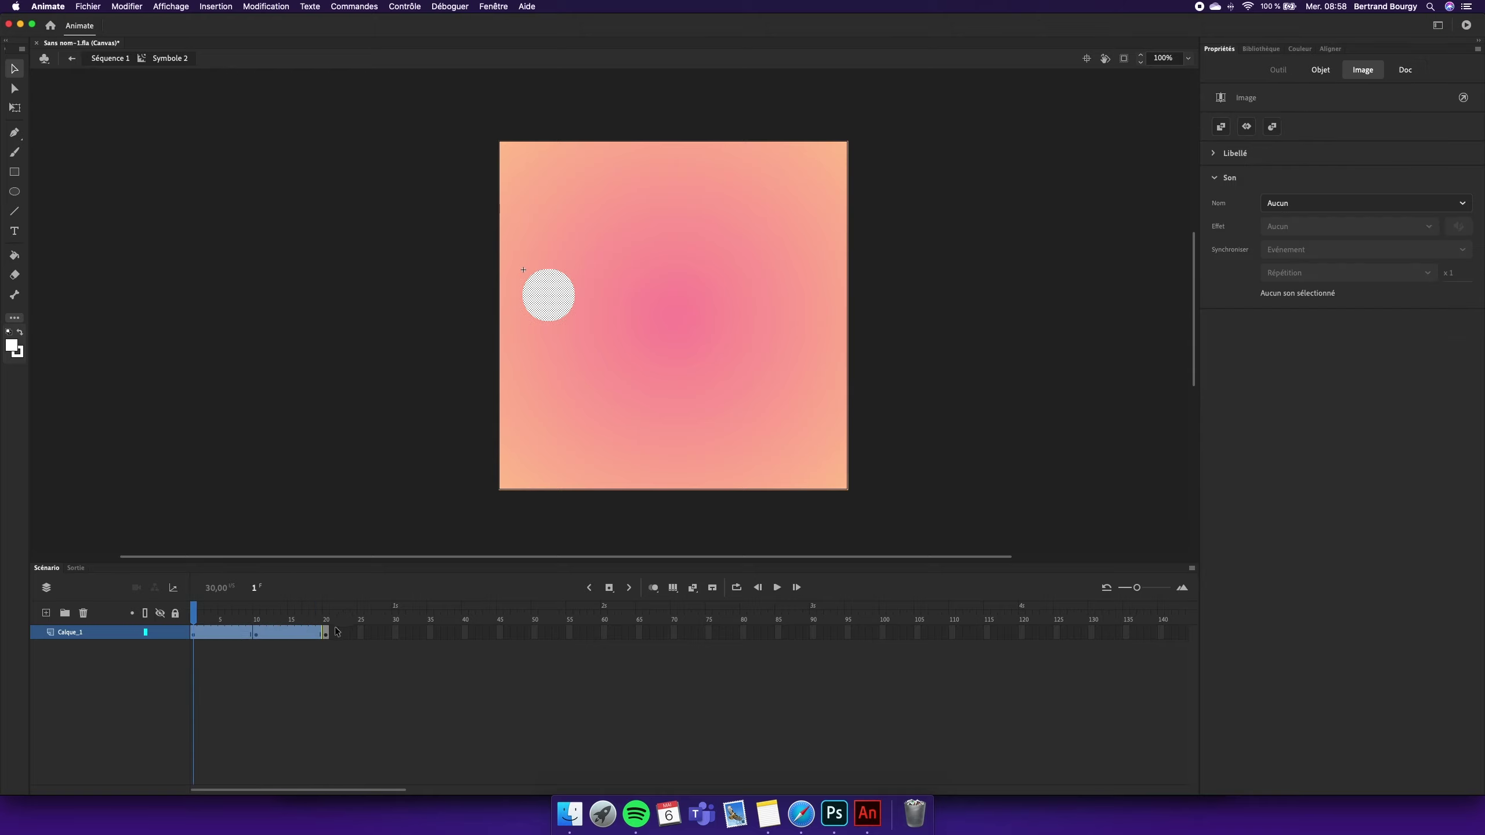
pyautogui.click(304, 633)
pyautogui.click(193, 637)
pyautogui.rightClick(218, 637)
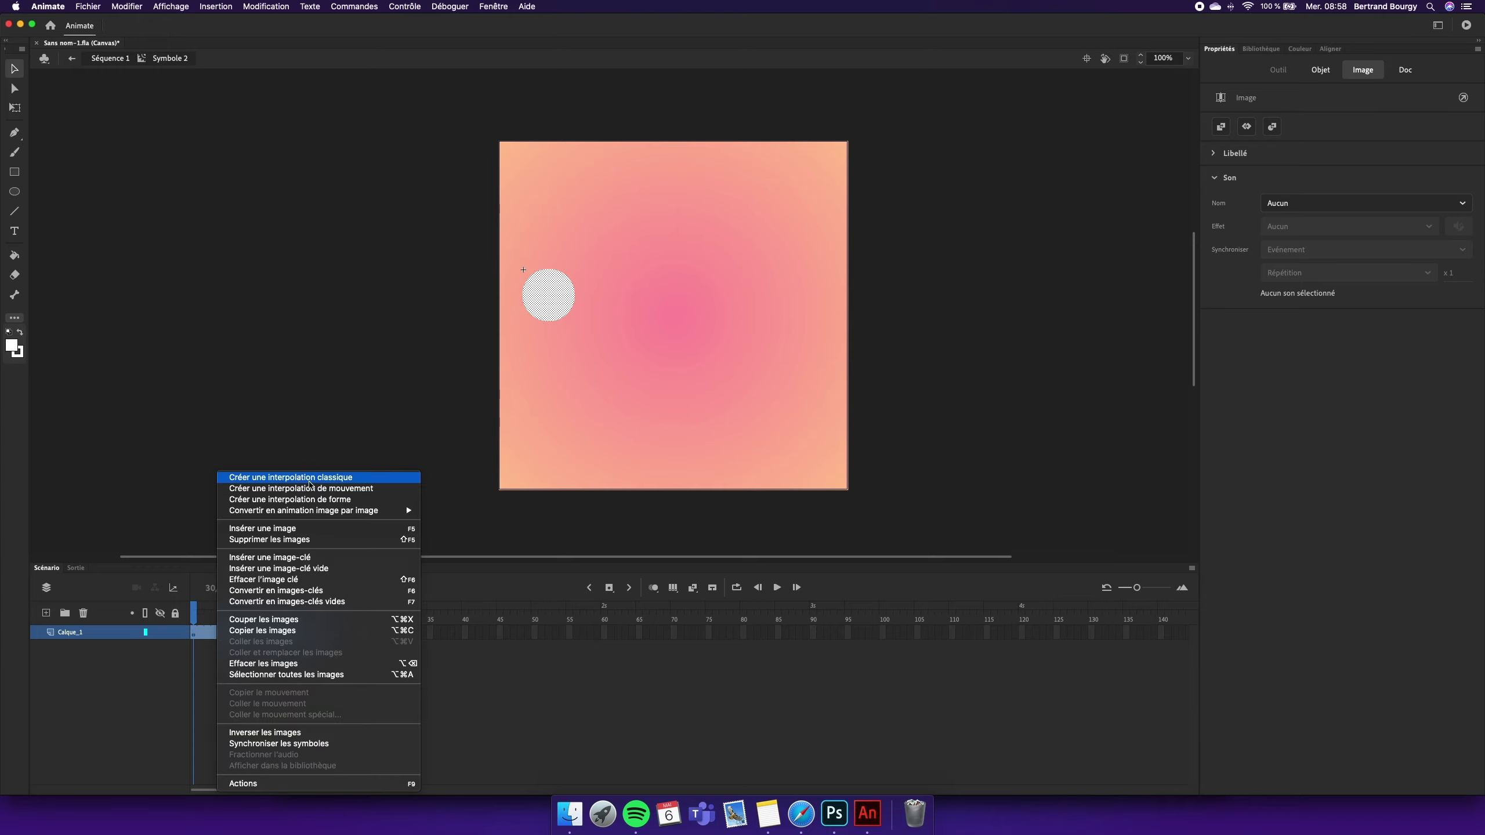
pyautogui.click(337, 499)
pyautogui.moveTo(194, 617); pyautogui.dragTo(289, 613)
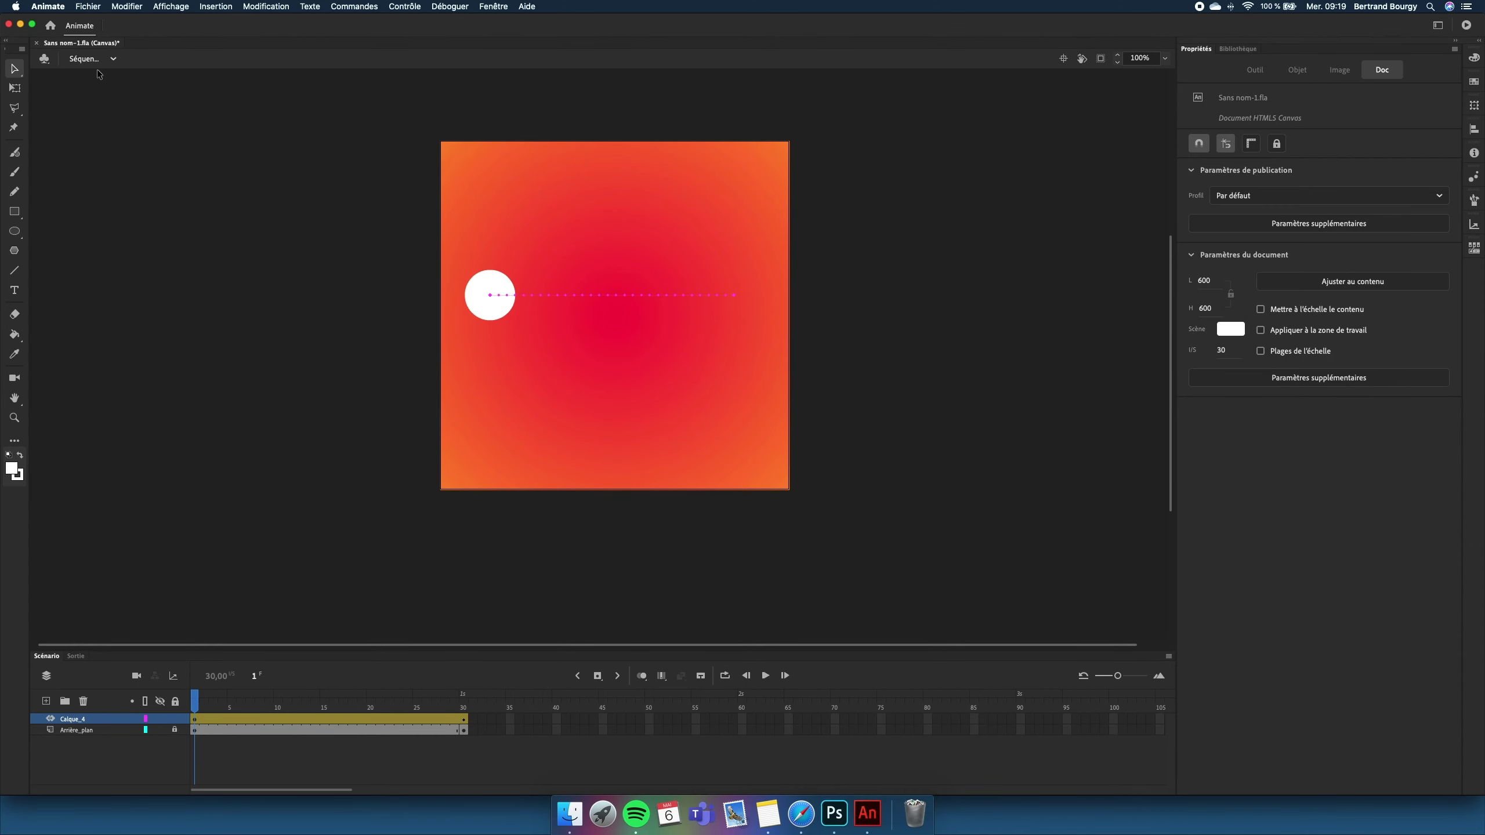
# Play the main scene's animation, rewind it to frame 1 and test the movie.
pyautogui.click(766, 677)
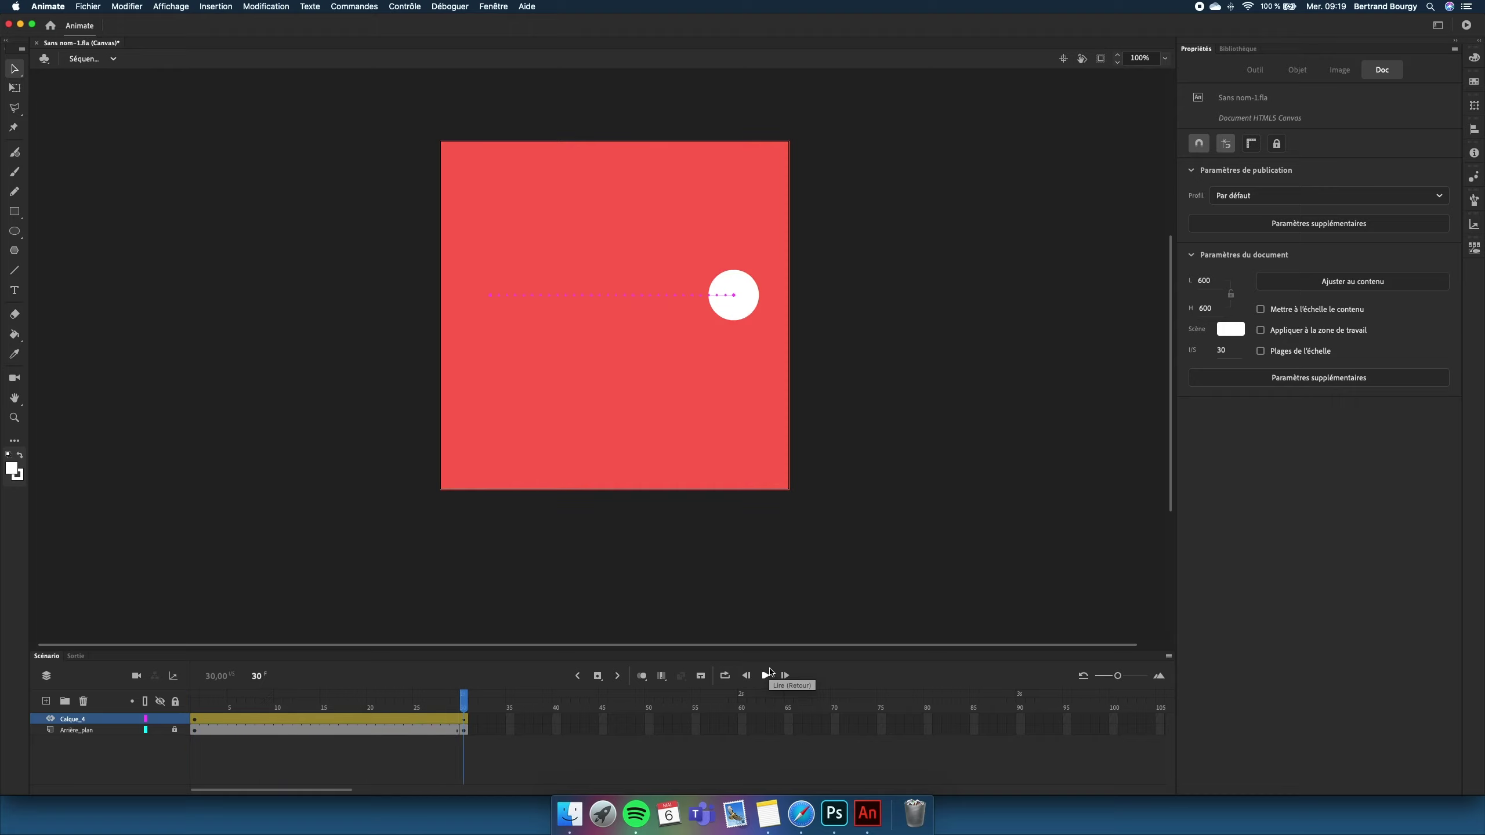
pyautogui.moveTo(376, 705); pyautogui.dragTo(117, 705)
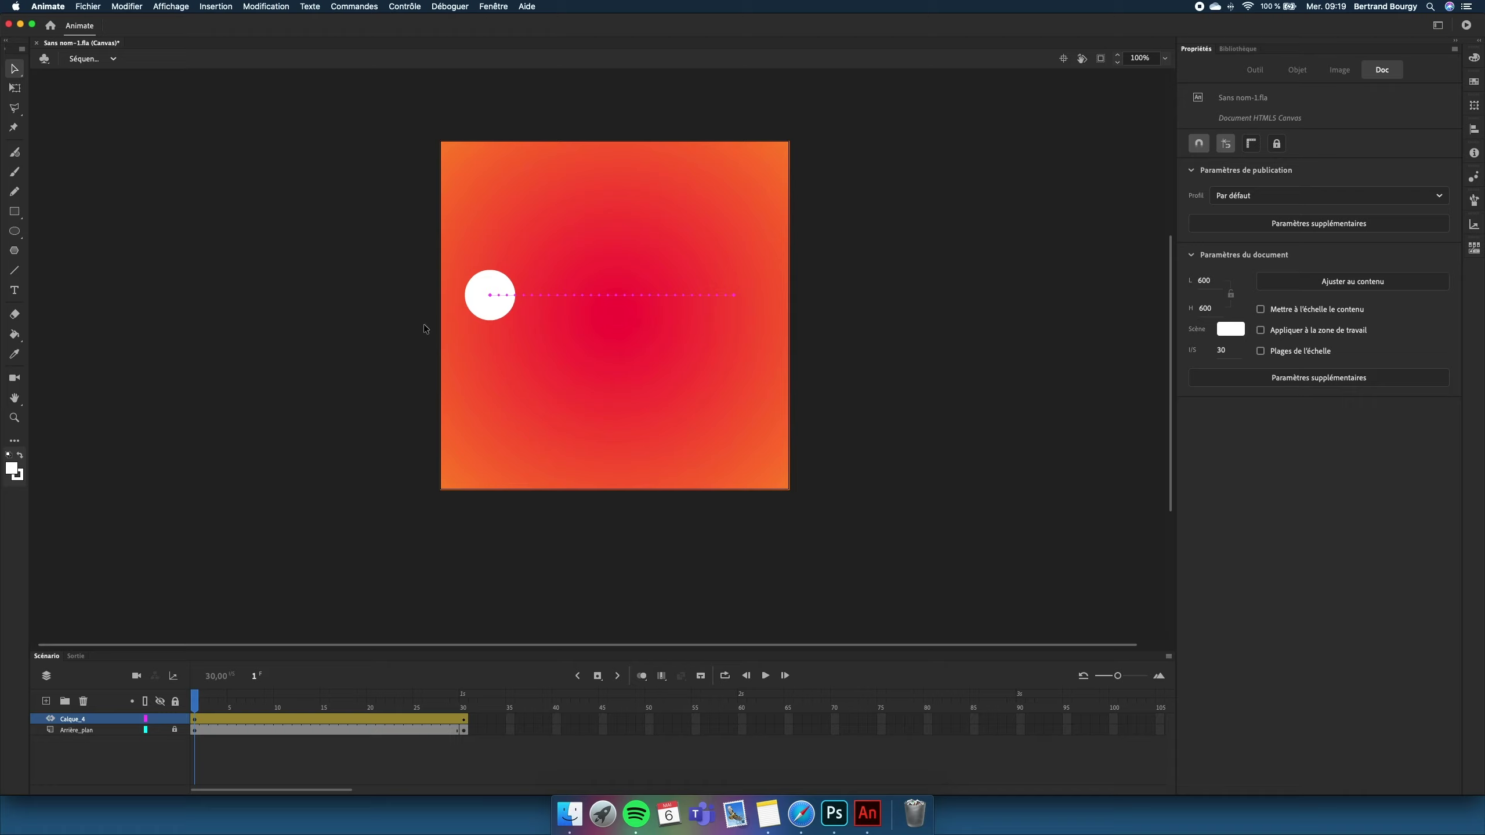
pyautogui.click(405, 5)
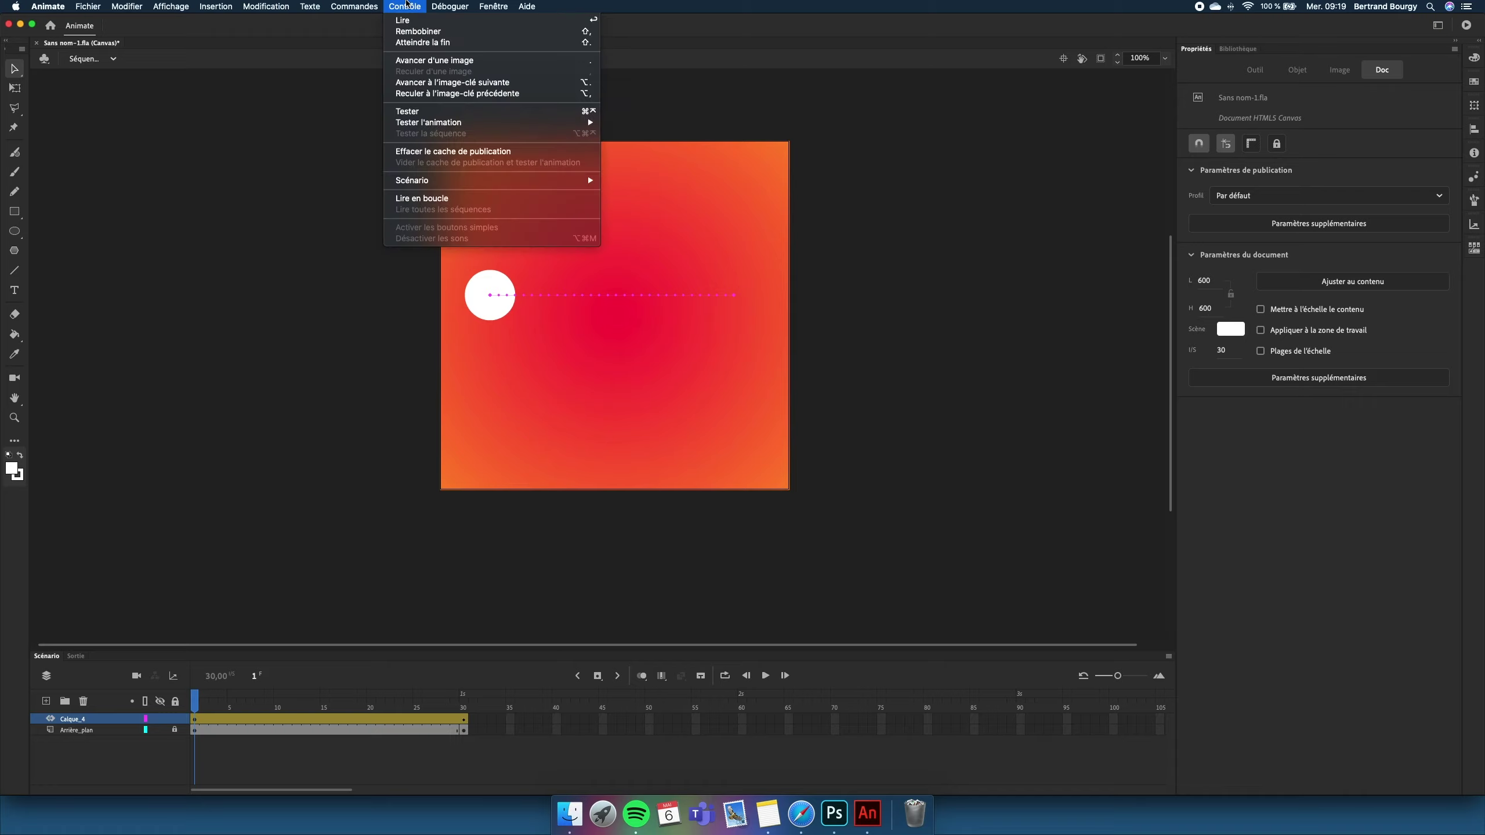
pyautogui.click(463, 114)
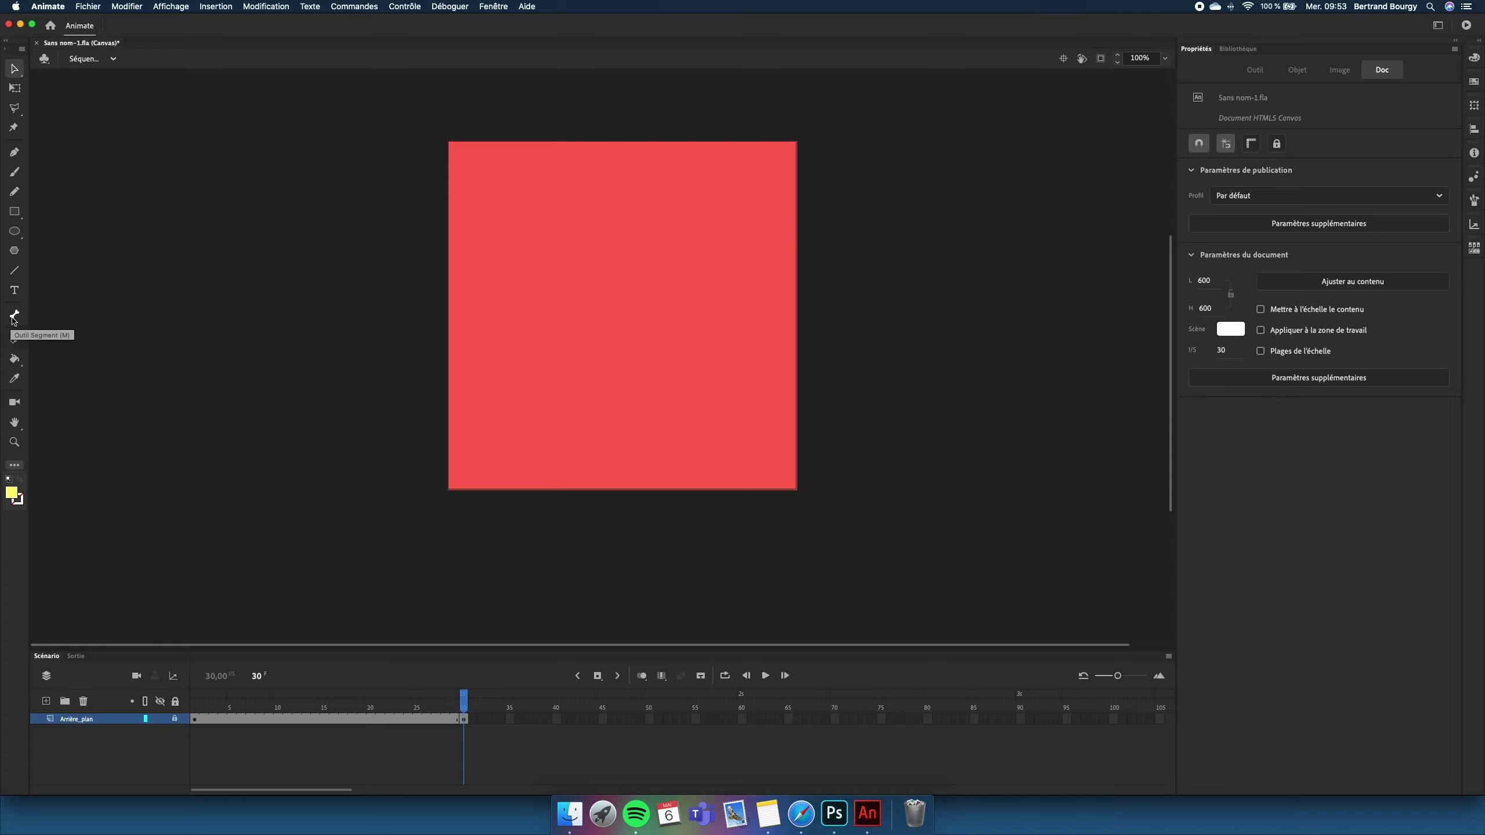
# Customize the toolbar by placing the Segment (Bone) tool in it.
pyautogui.click(19, 469)
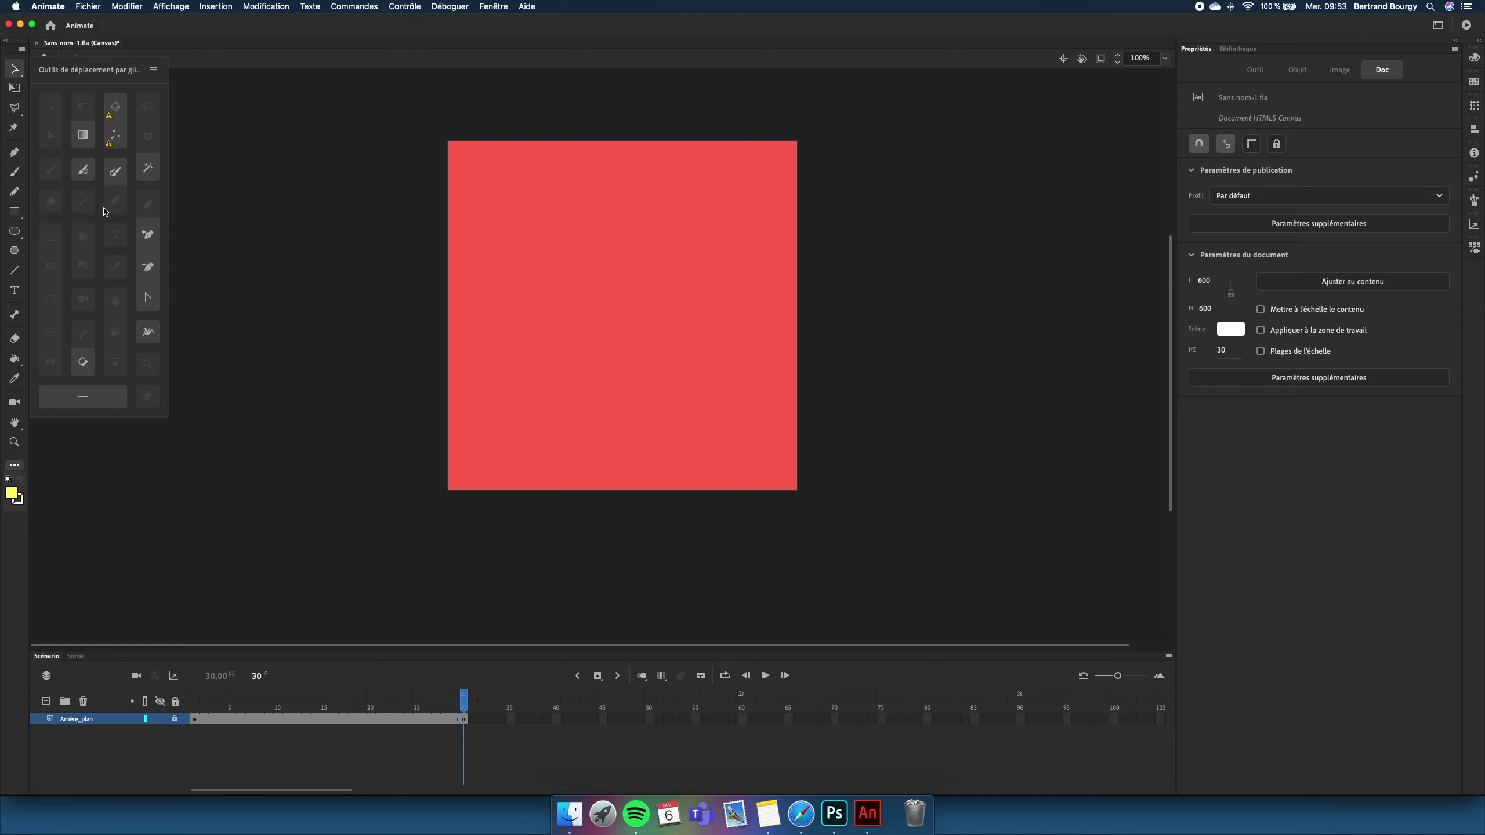
pyautogui.moveTo(84, 358); pyautogui.dragTo(16, 308)
# Build a yellow L-shaped arm with a notched end from rectangles on Calque_4, about 236 by 211 px.
pyautogui.click(14, 231)
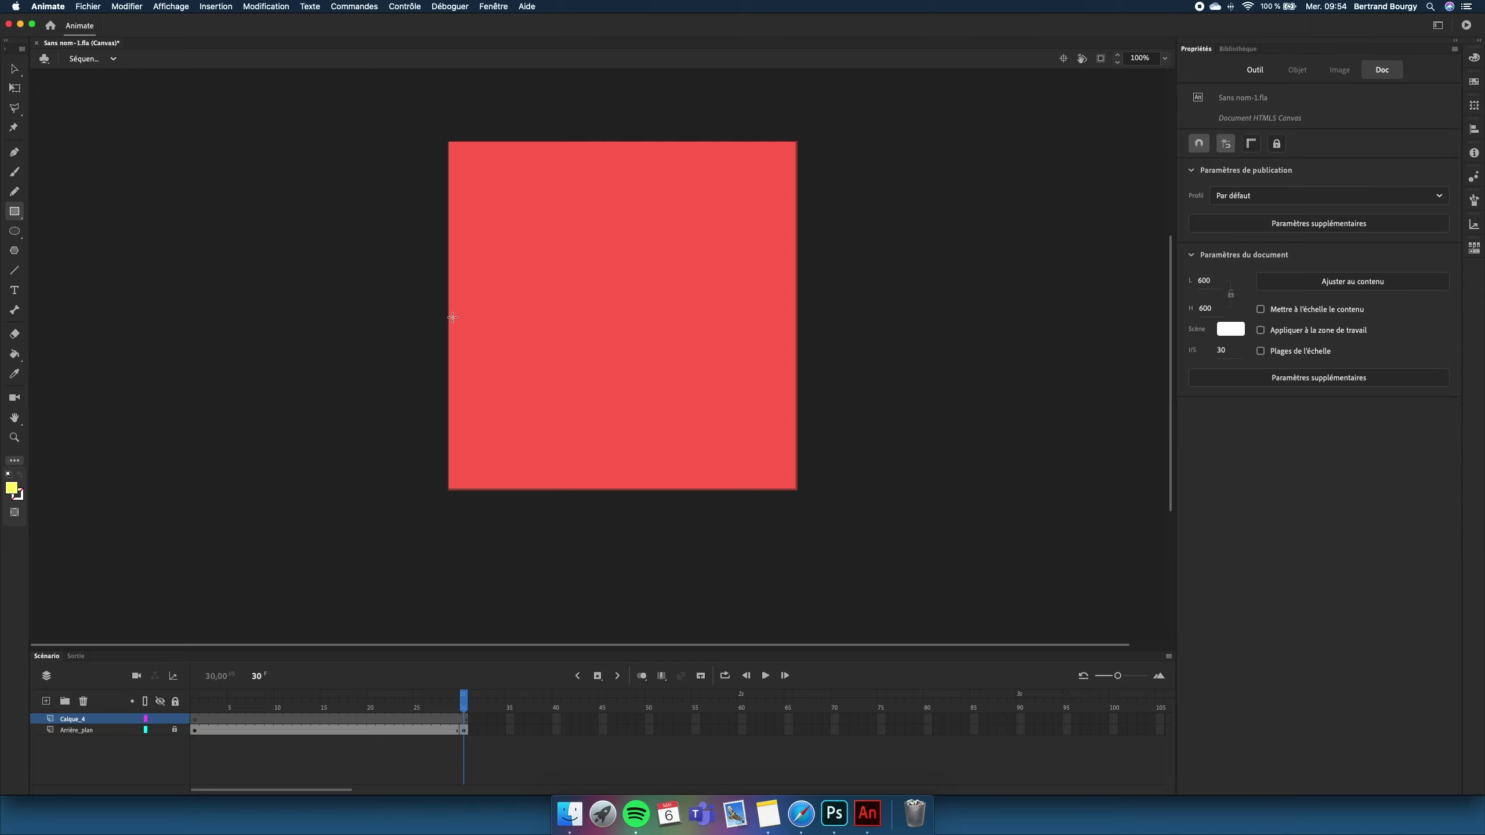
pyautogui.moveTo(485, 265); pyautogui.dragTo(597, 286)
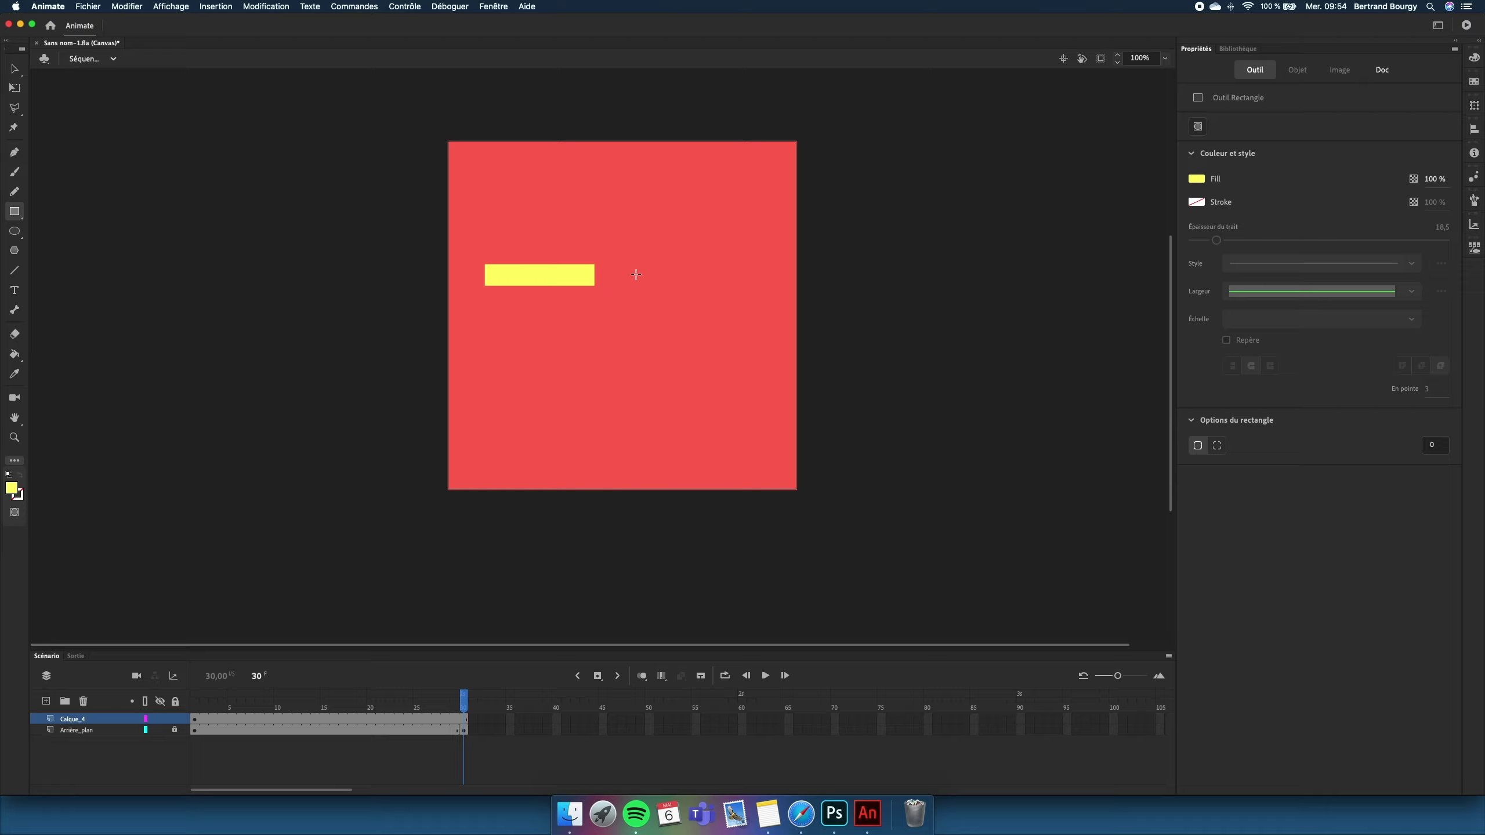
pyautogui.moveTo(551, 349); pyautogui.dragTo(603, 399)
pyautogui.press('v')
pyautogui.moveTo(574, 272); pyautogui.dragTo(496, 317)
pyautogui.click(180, 140)
pyautogui.press('r')
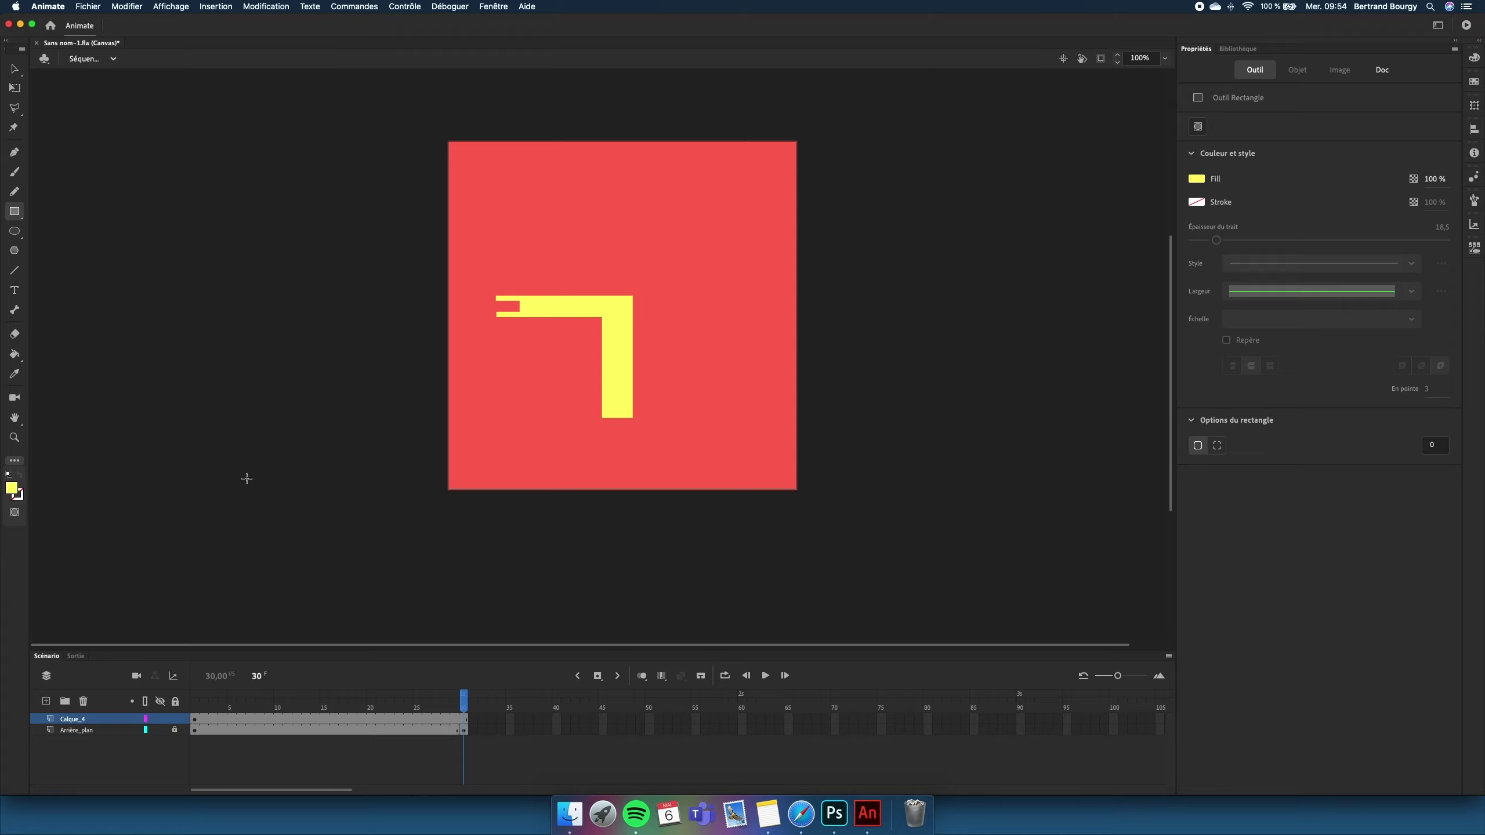
# Rig the arm with two bones running from its base through the elbow to the notched end, and select the skeleton layer.
pyautogui.click(16, 310)
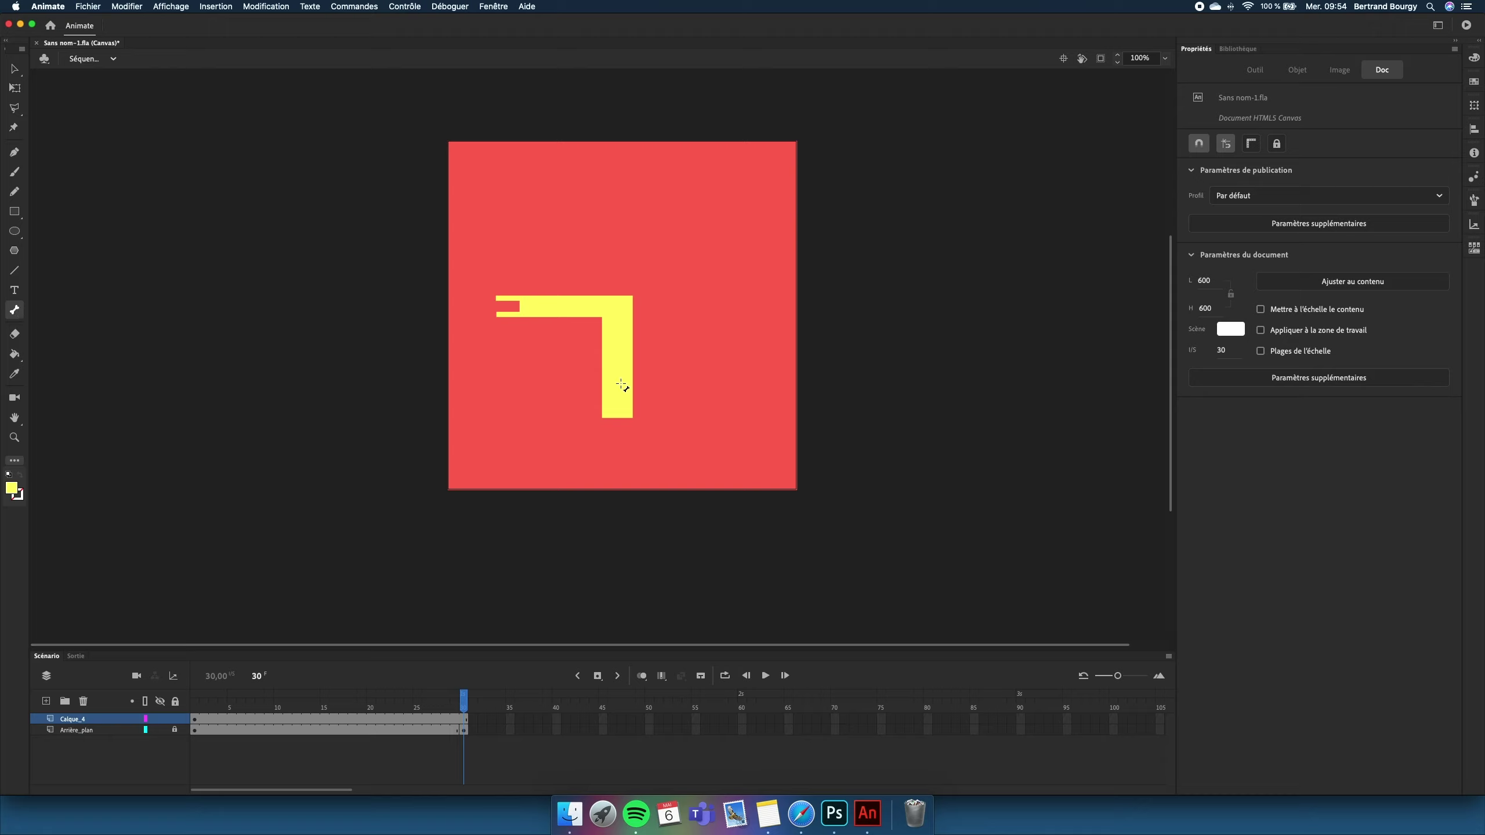
pyautogui.moveTo(621, 420); pyautogui.dragTo(526, 304)
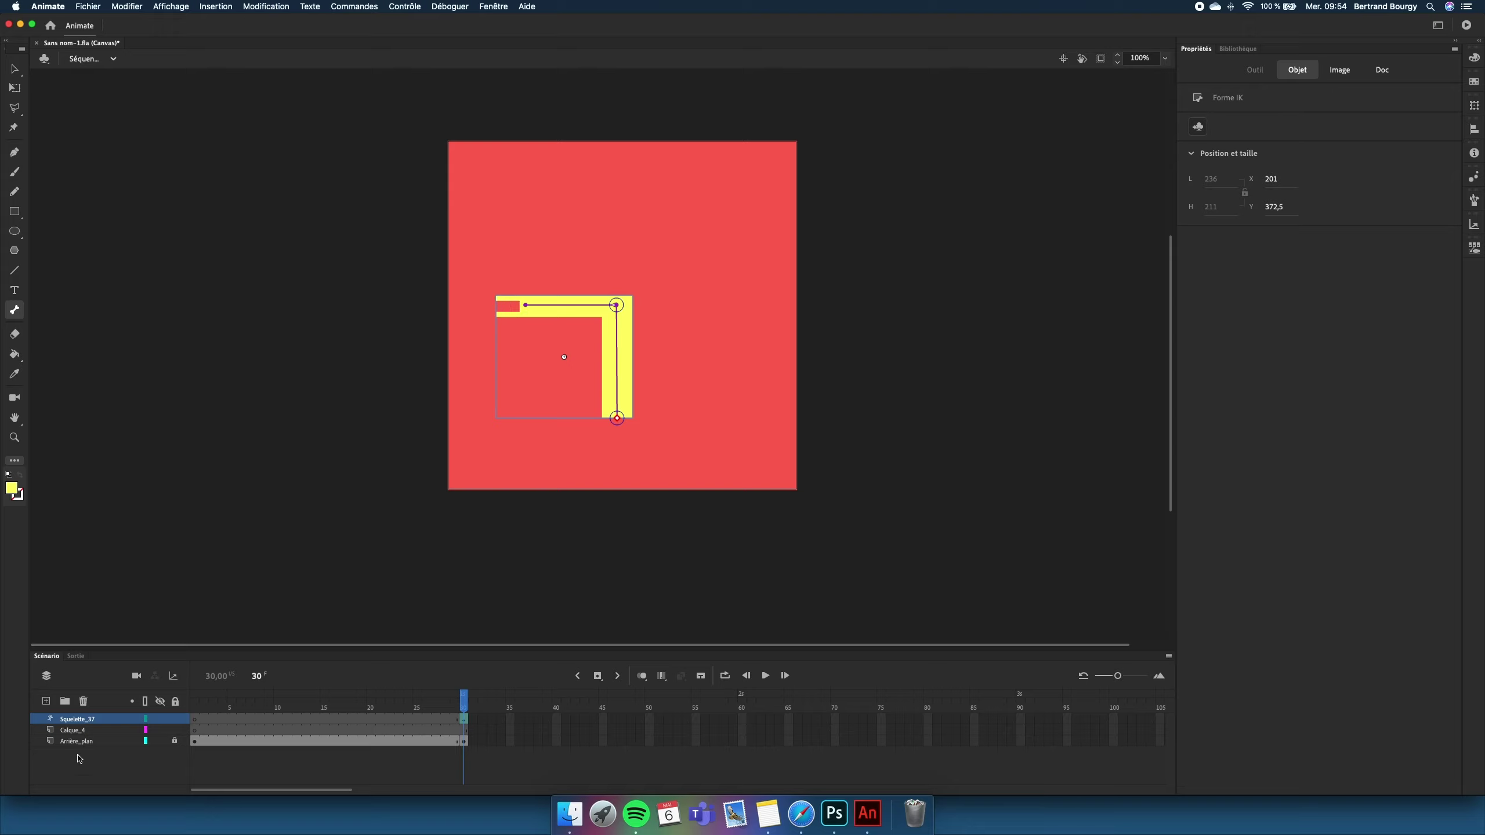
pyautogui.click(85, 721)
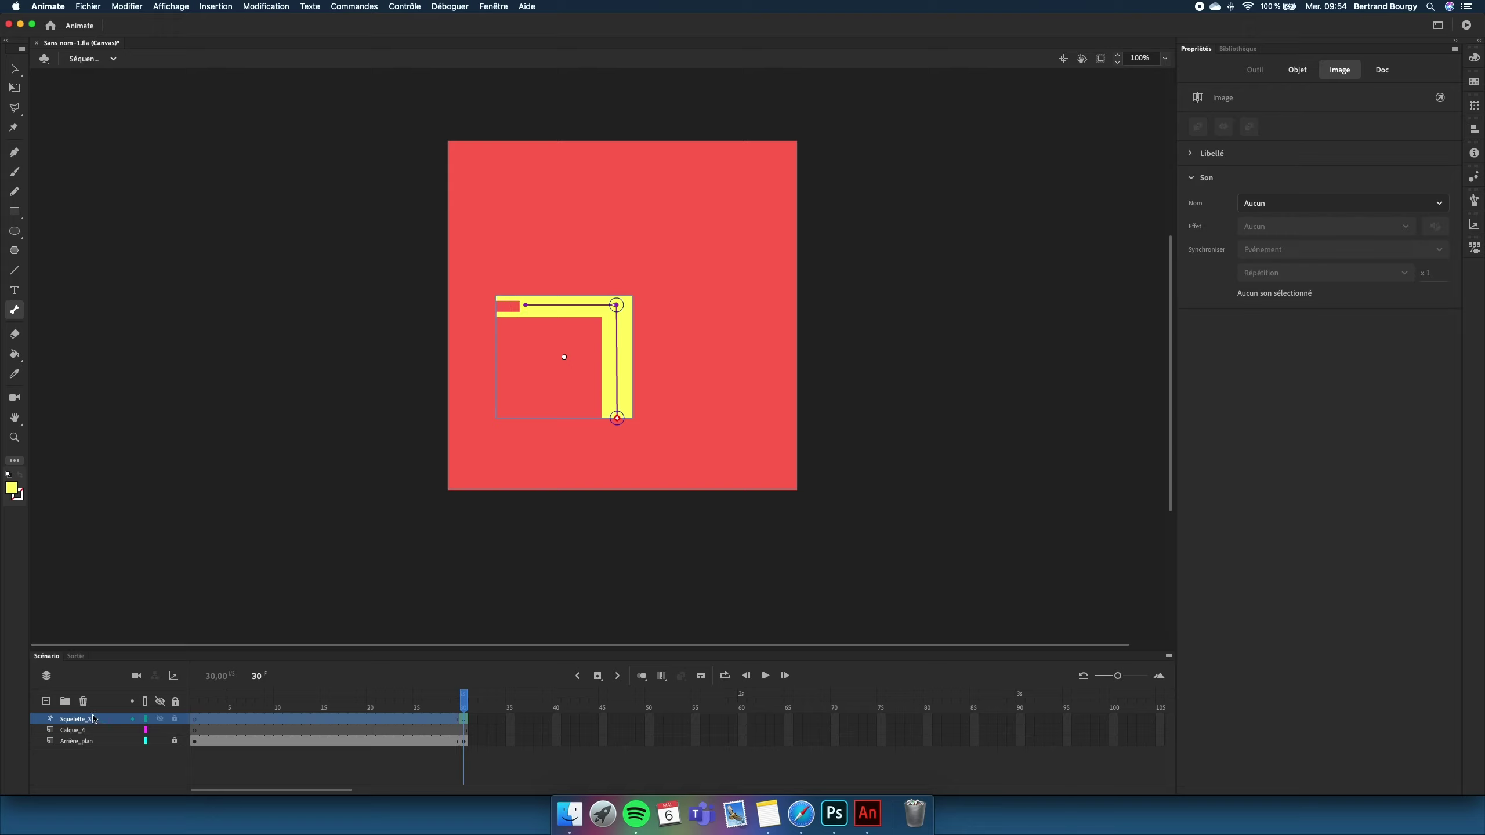
# Move the skeleton's pose from frame 30 to frame 1 and insert another pose at frame 30.
pyautogui.moveTo(243, 708); pyautogui.dragTo(197, 708)
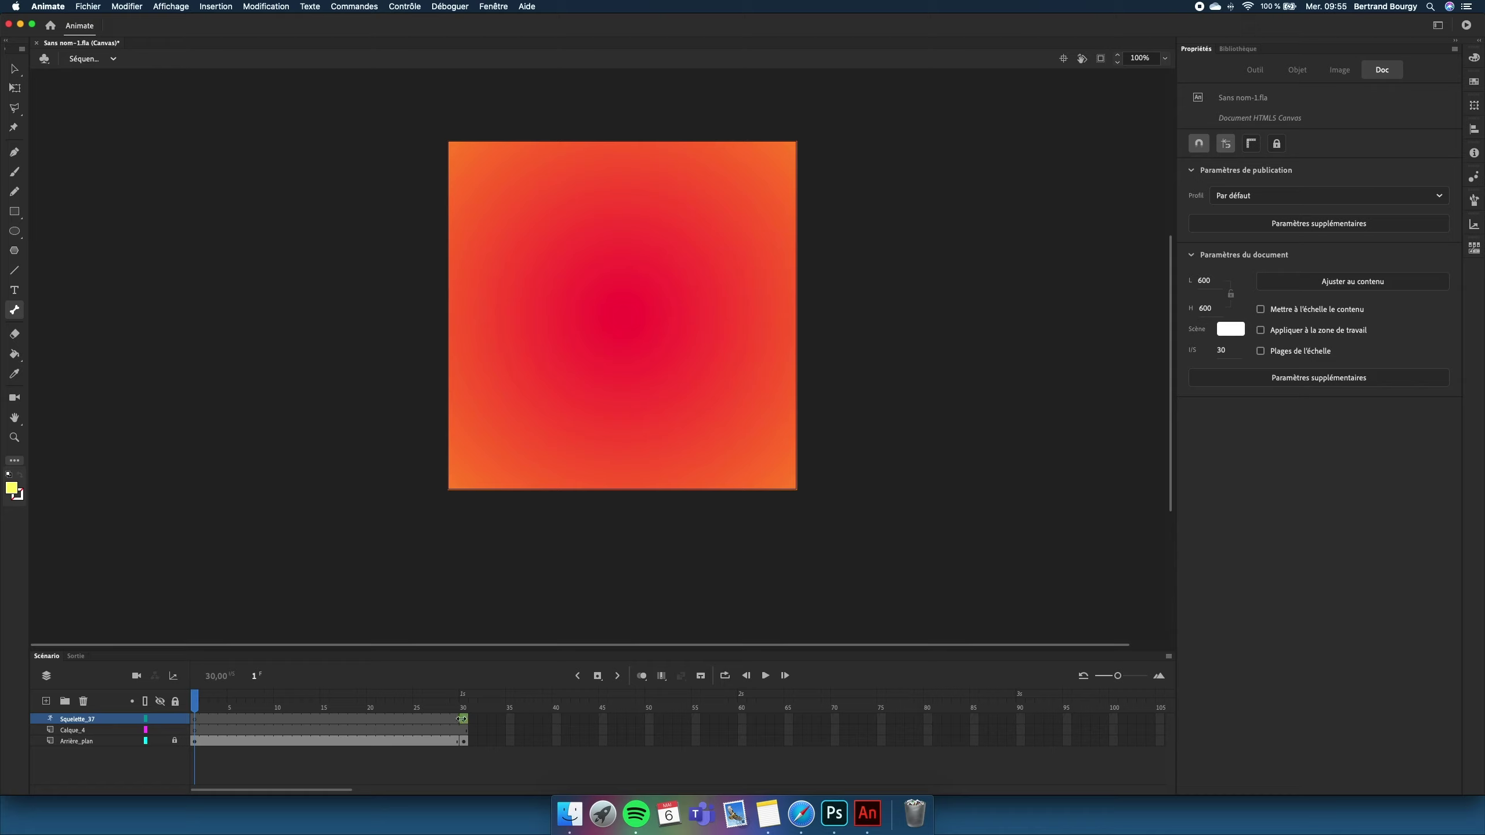
pyautogui.moveTo(461, 719); pyautogui.dragTo(371, 702)
pyautogui.click(197, 692)
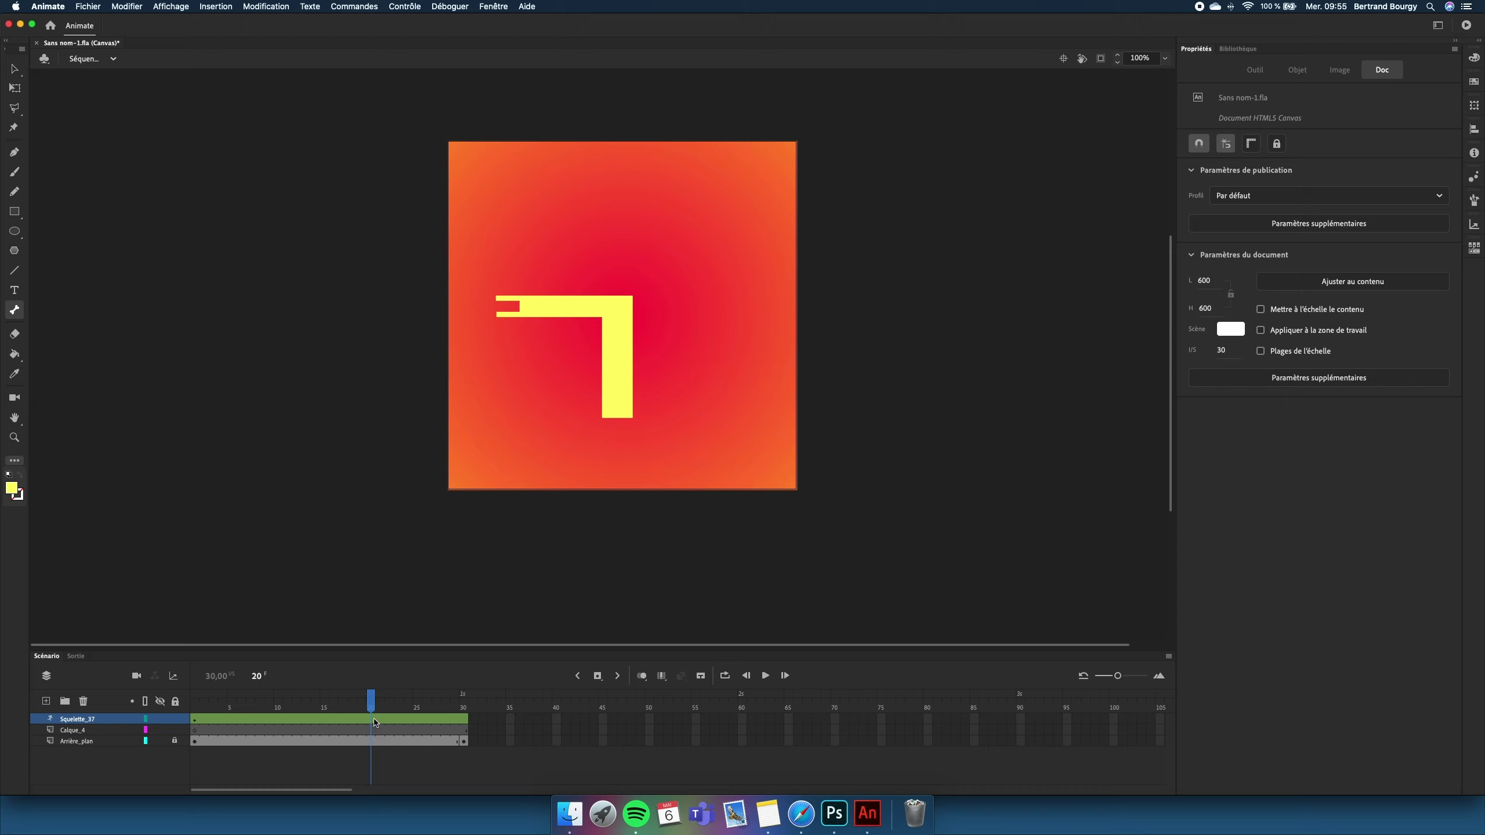
pyautogui.click(461, 705)
pyautogui.rightClick(464, 725)
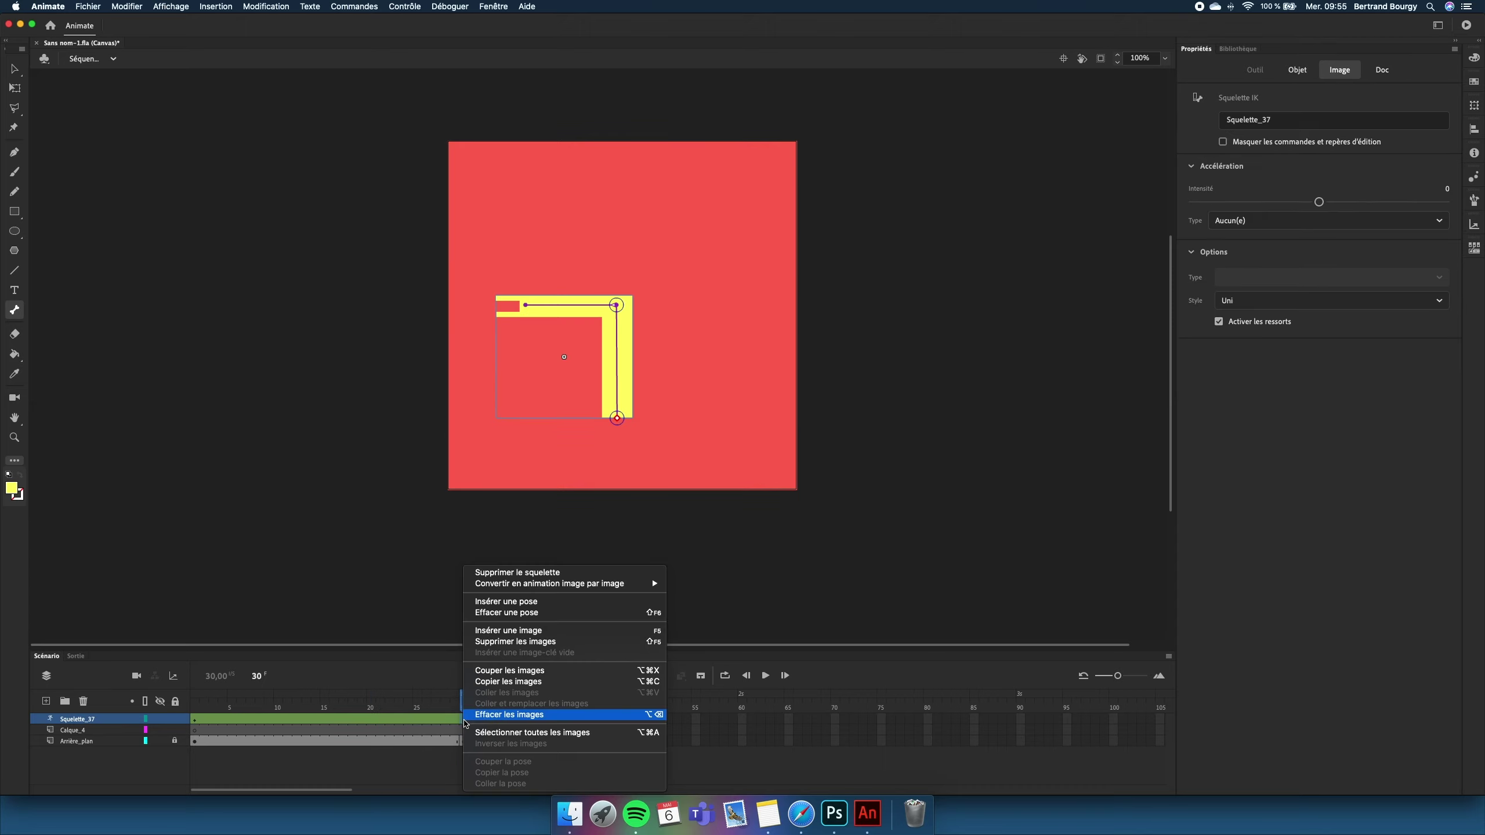
pyautogui.click(522, 603)
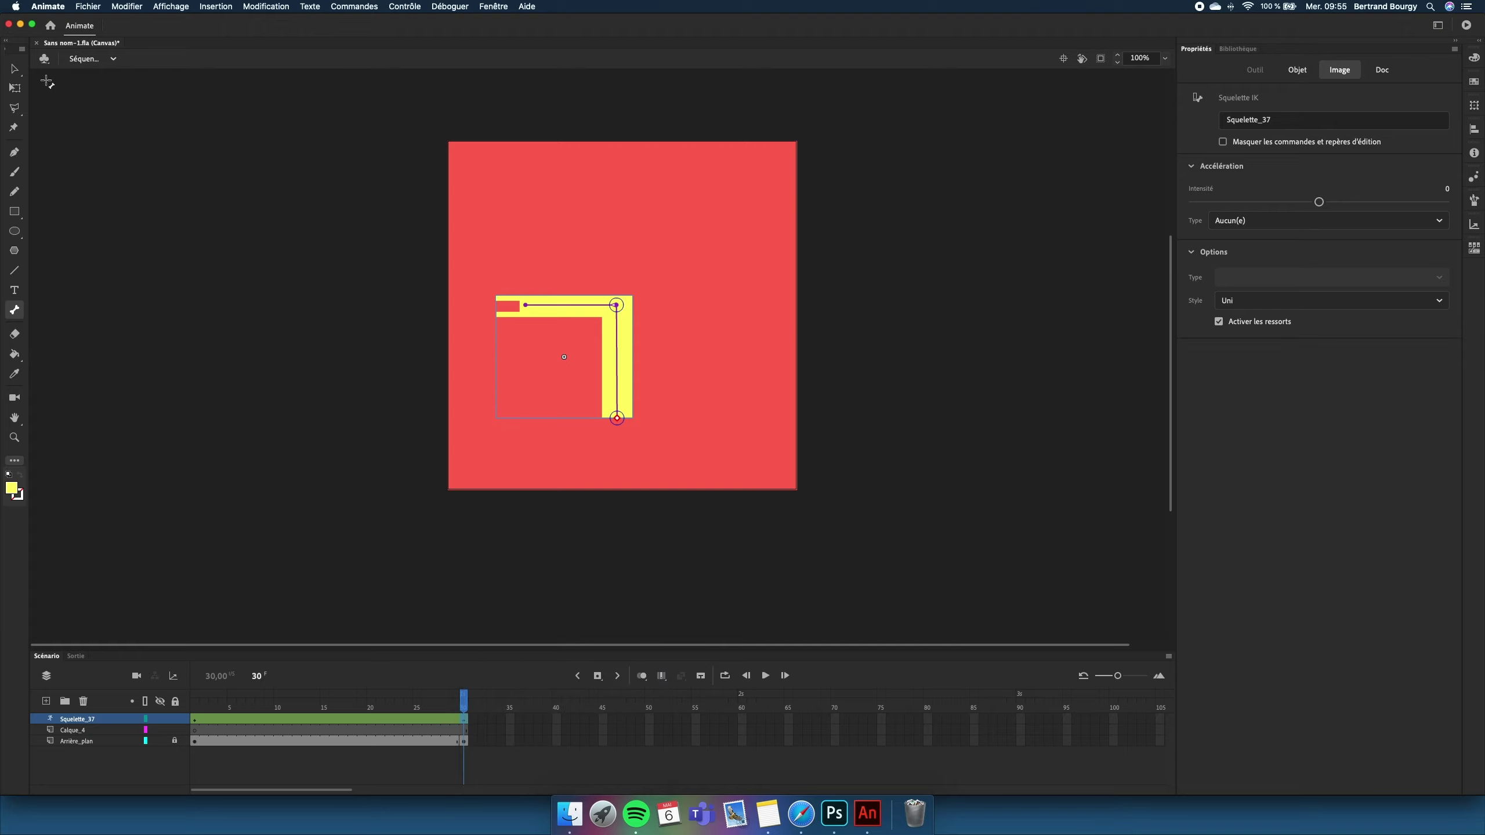
# Pose the arm at frame 30 with its lower bone swung to the right and its forearm pointing up, and scrub the motion.
pyautogui.press('v')
pyautogui.click(529, 304)
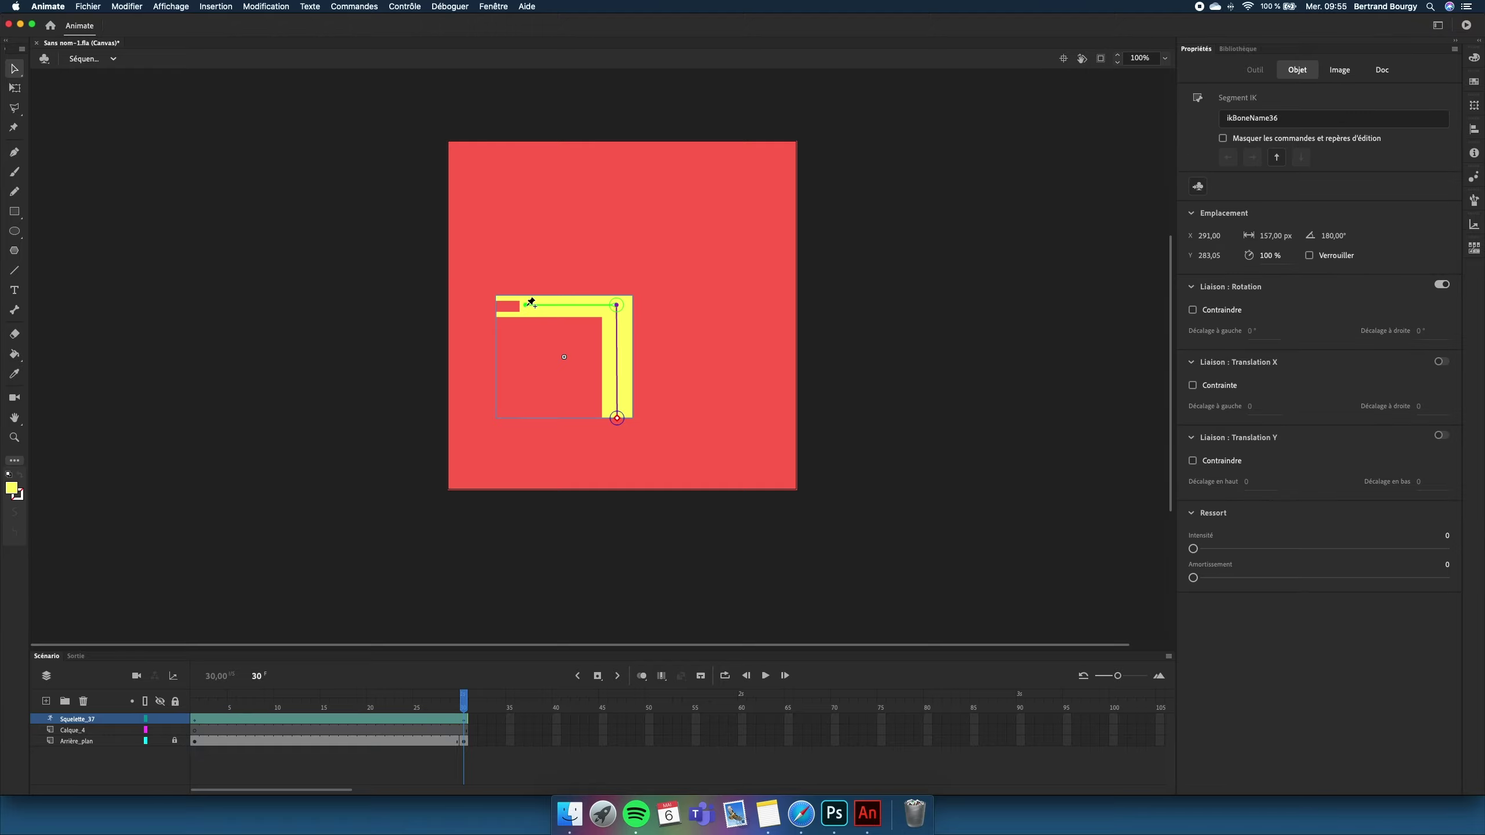
pyautogui.moveTo(526, 302); pyautogui.dragTo(573, 235)
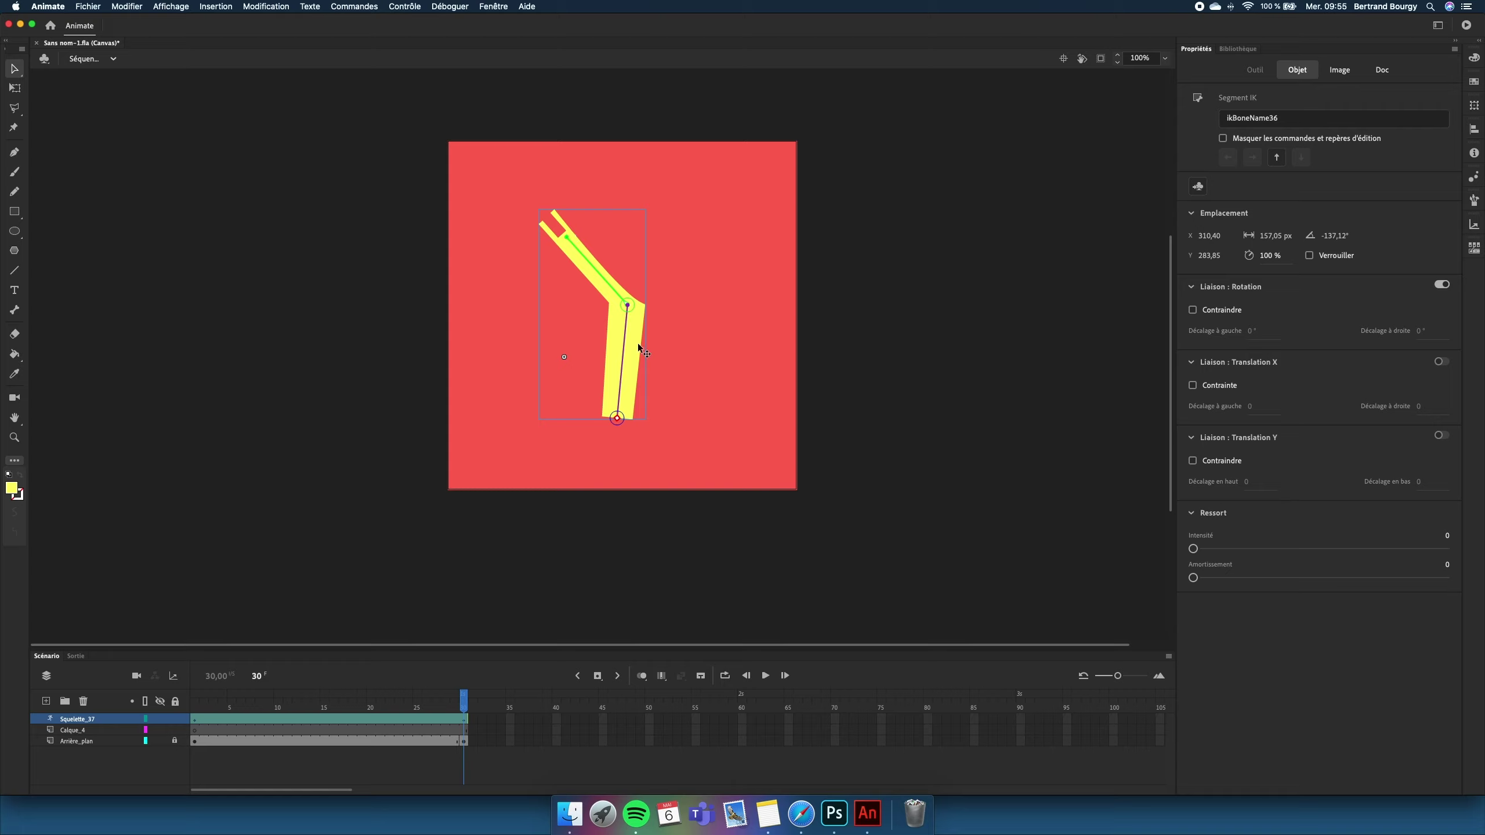
pyautogui.moveTo(627, 306); pyautogui.dragTo(704, 377)
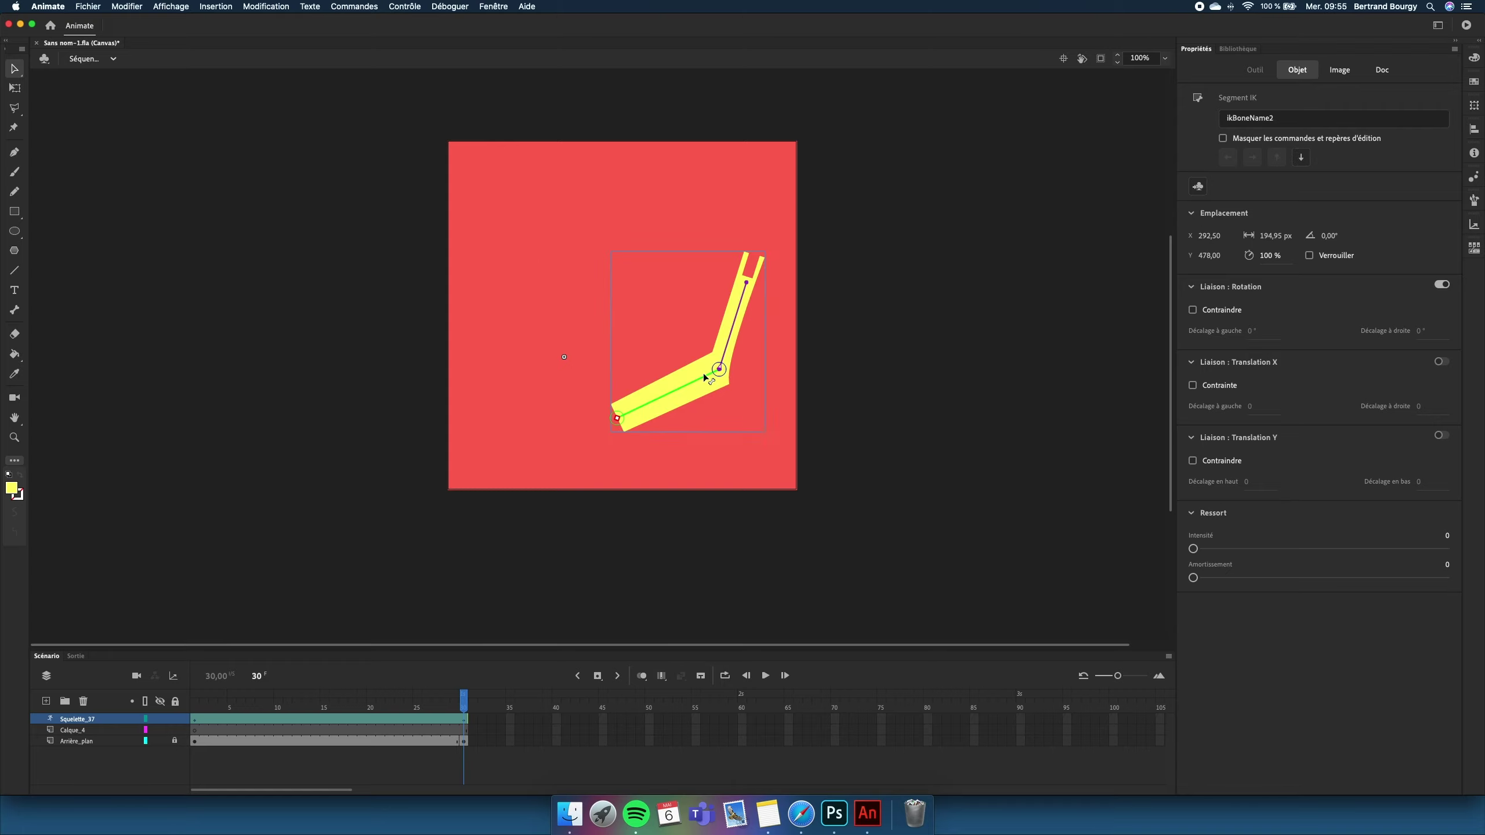
pyautogui.moveTo(465, 704); pyautogui.dragTo(195, 684)
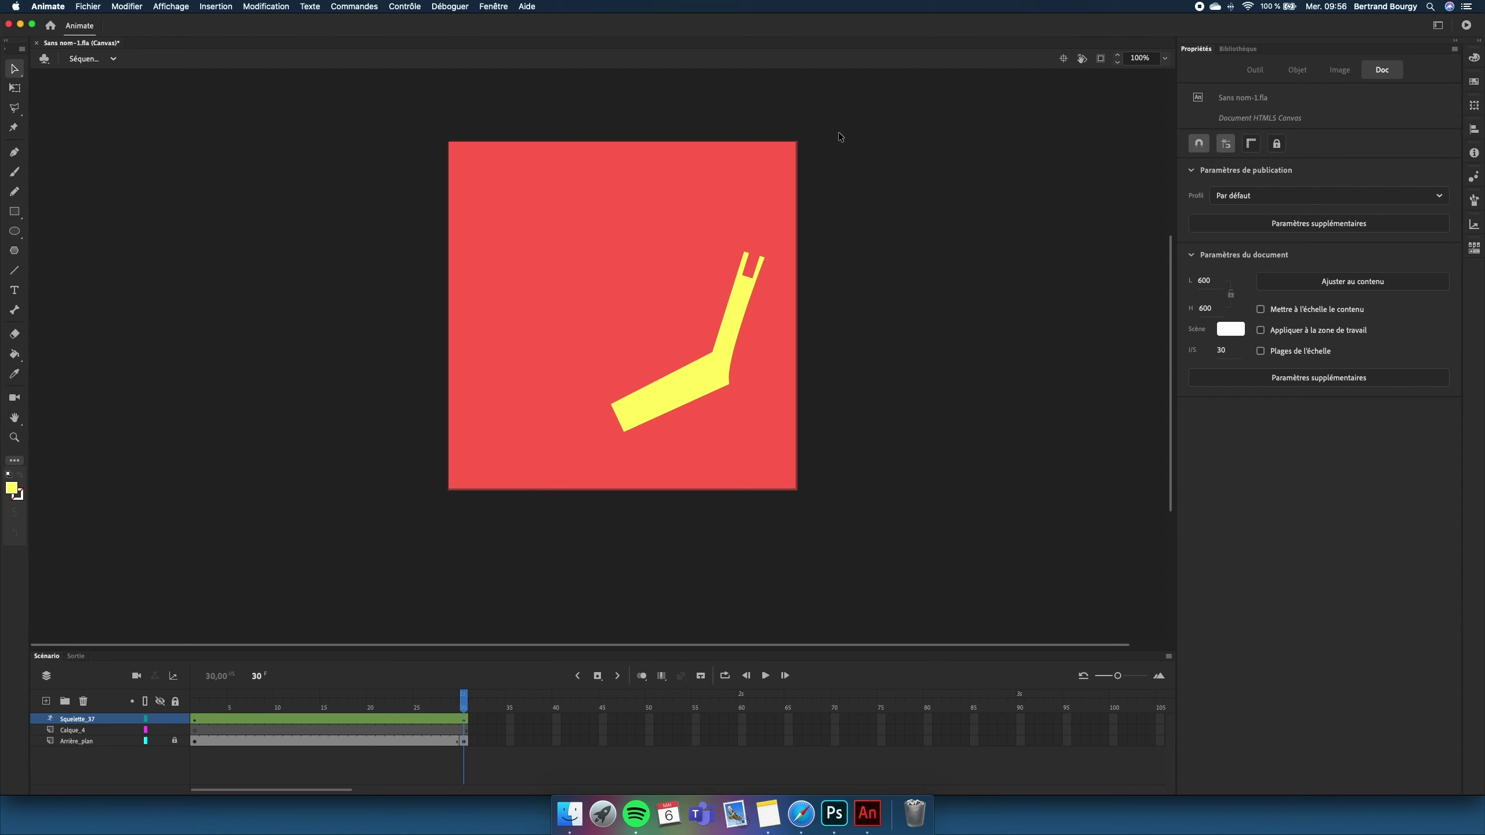
pyautogui.scroll(-5, 838, 140)
pyautogui.scroll(10, 841, 138)
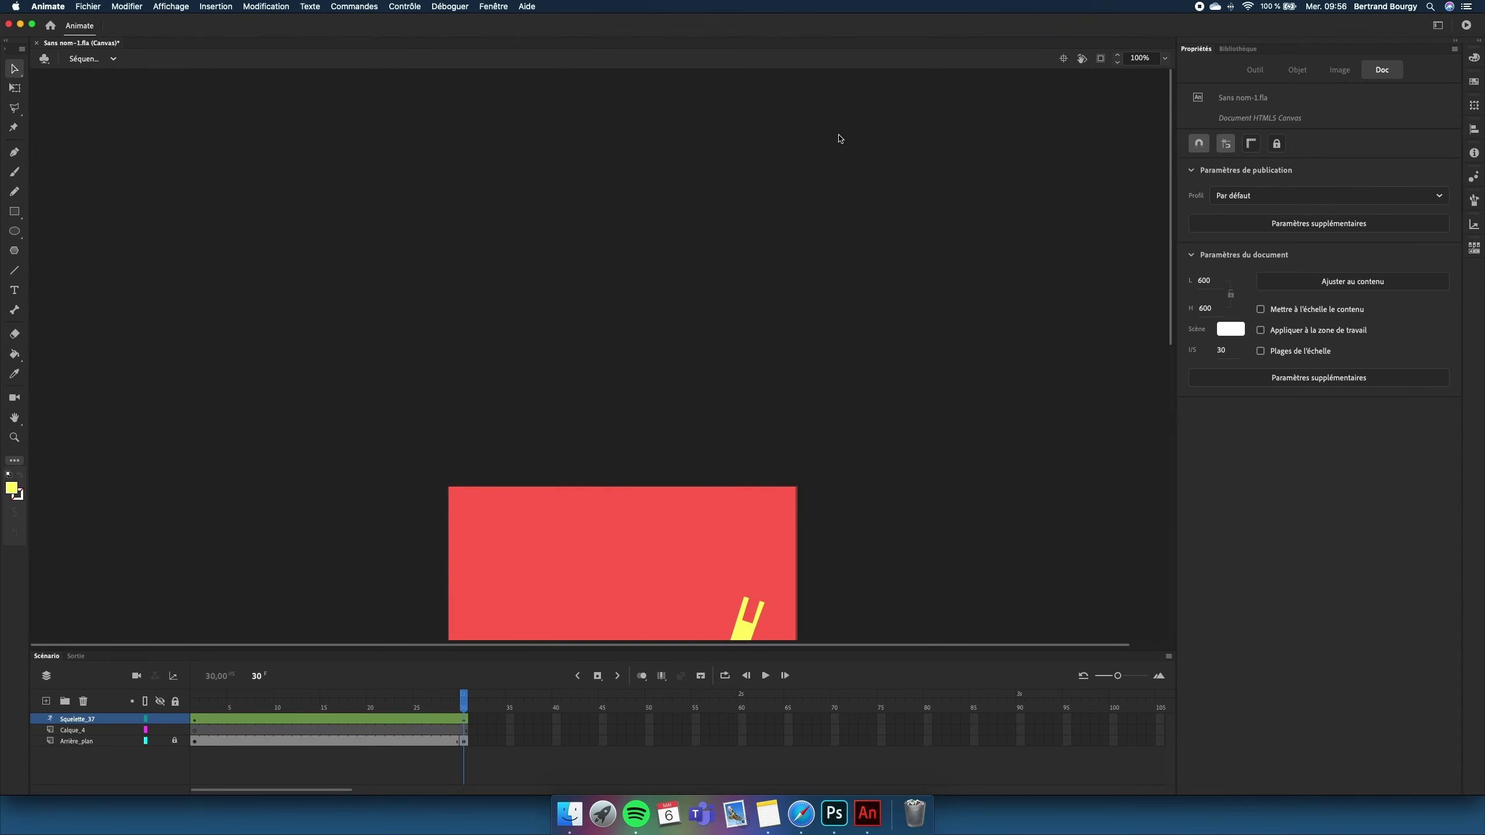
pyautogui.scroll(-7, 838, 140)
pyautogui.scroll(2, 838, 139)
pyautogui.scroll(-1, 837, 138)
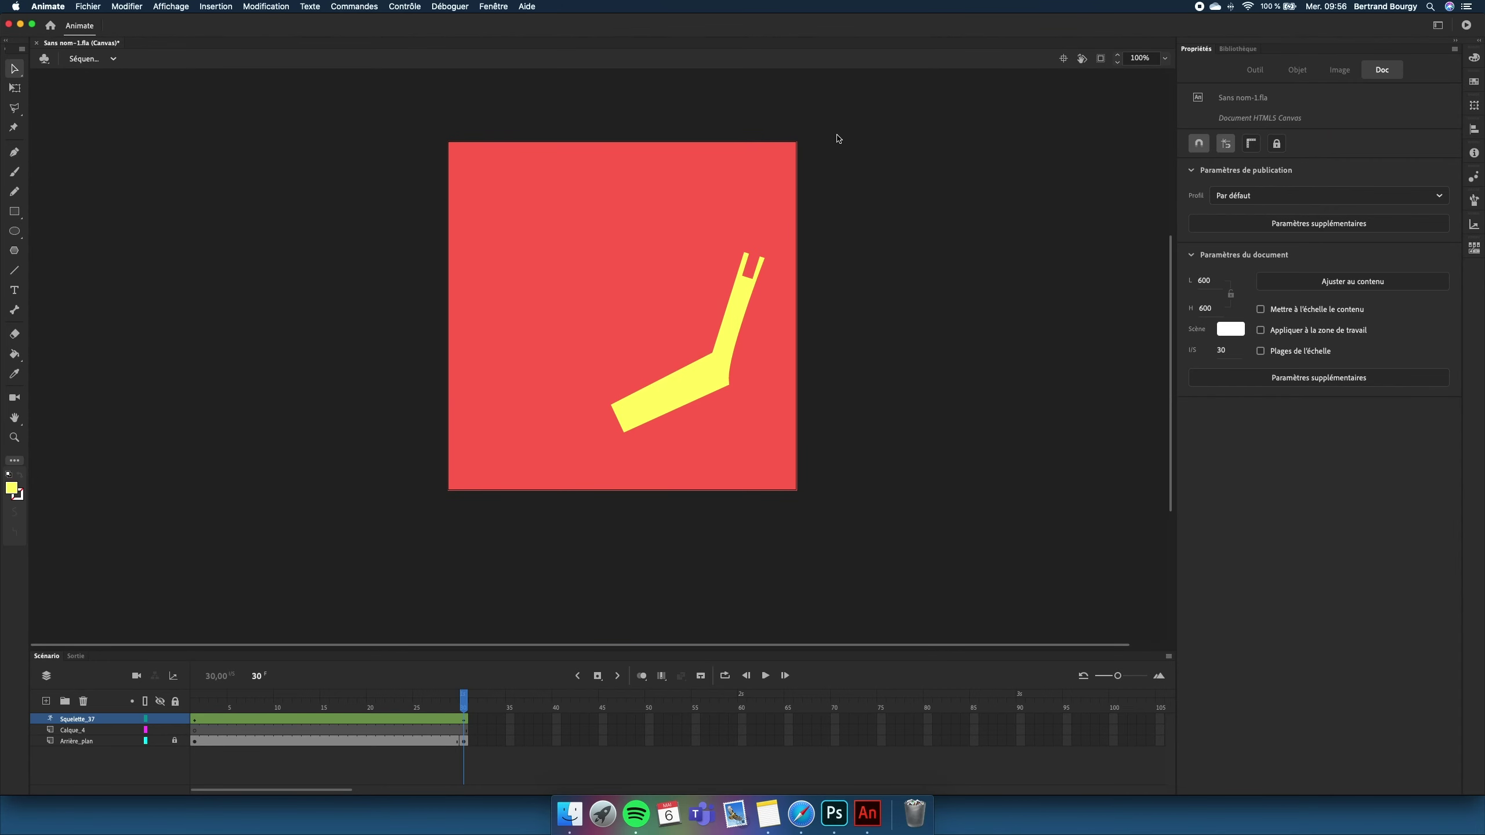
# In the publish settings, set the output destination of Sans nom-1.js to a new folder named export.
pyautogui.click(74, 7)
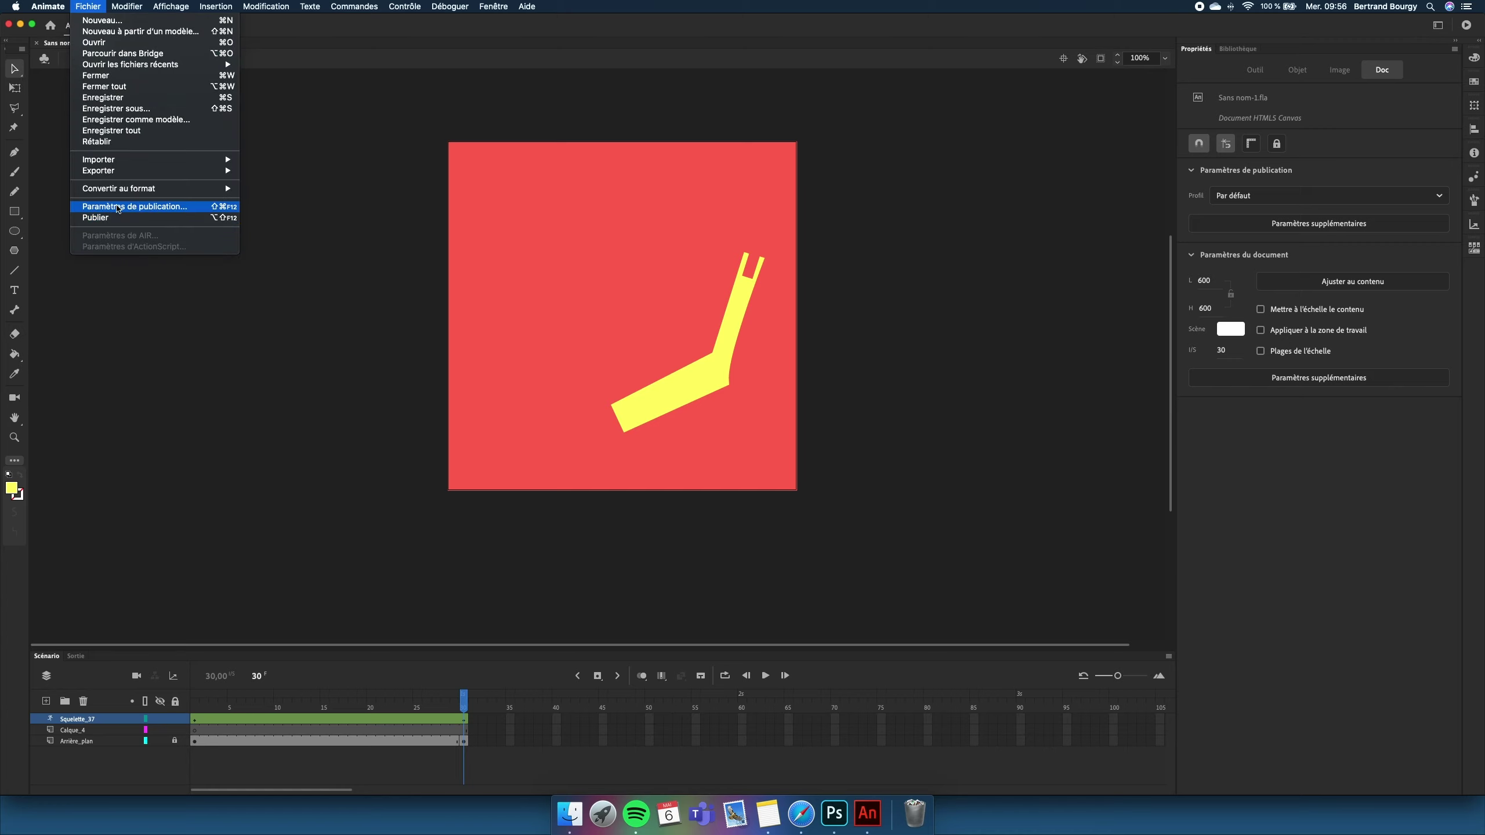
pyautogui.click(153, 208)
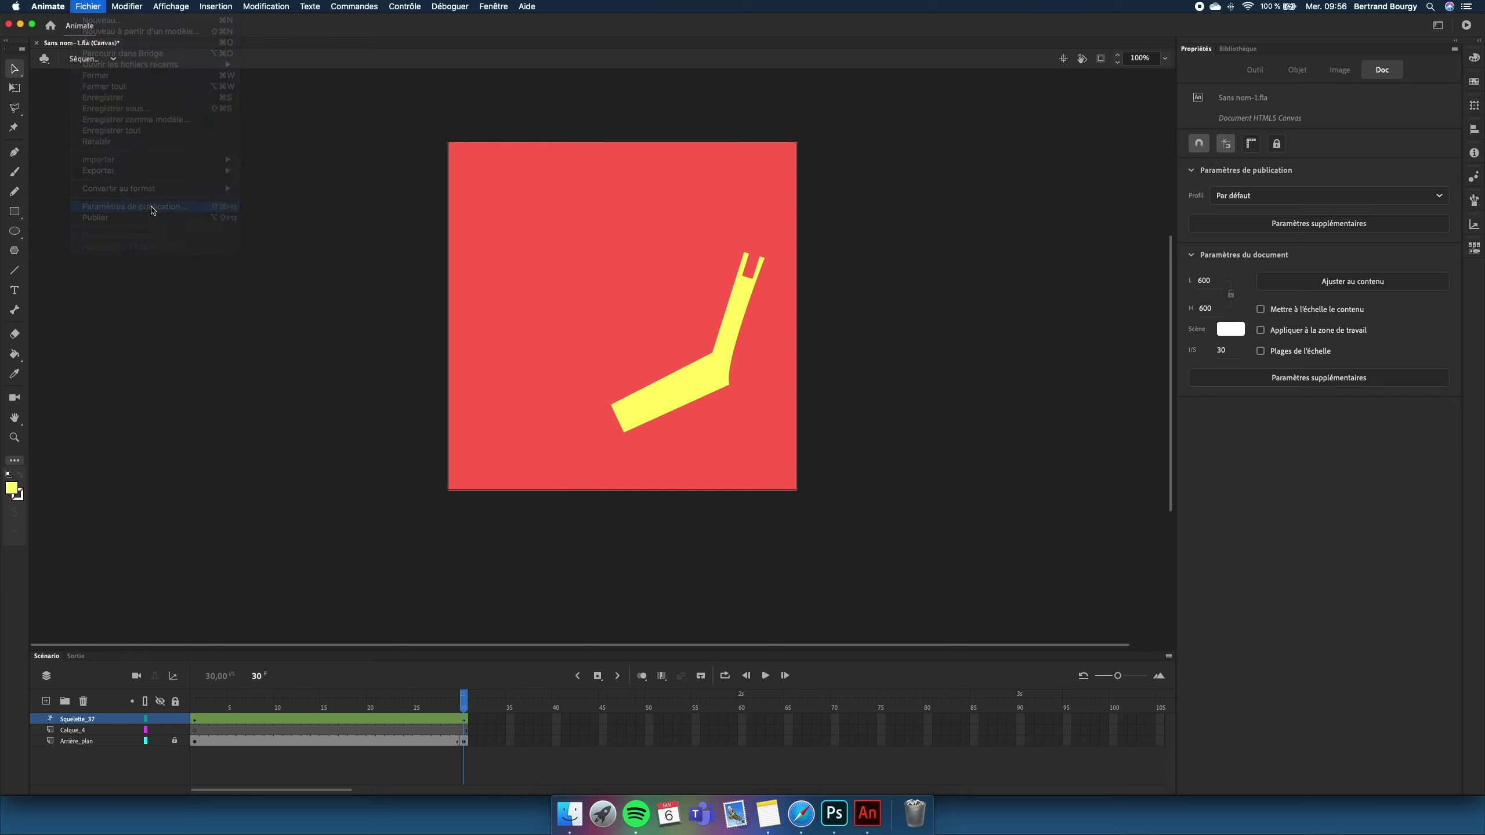
pyautogui.moveTo(636, 183); pyautogui.dragTo(386, 80)
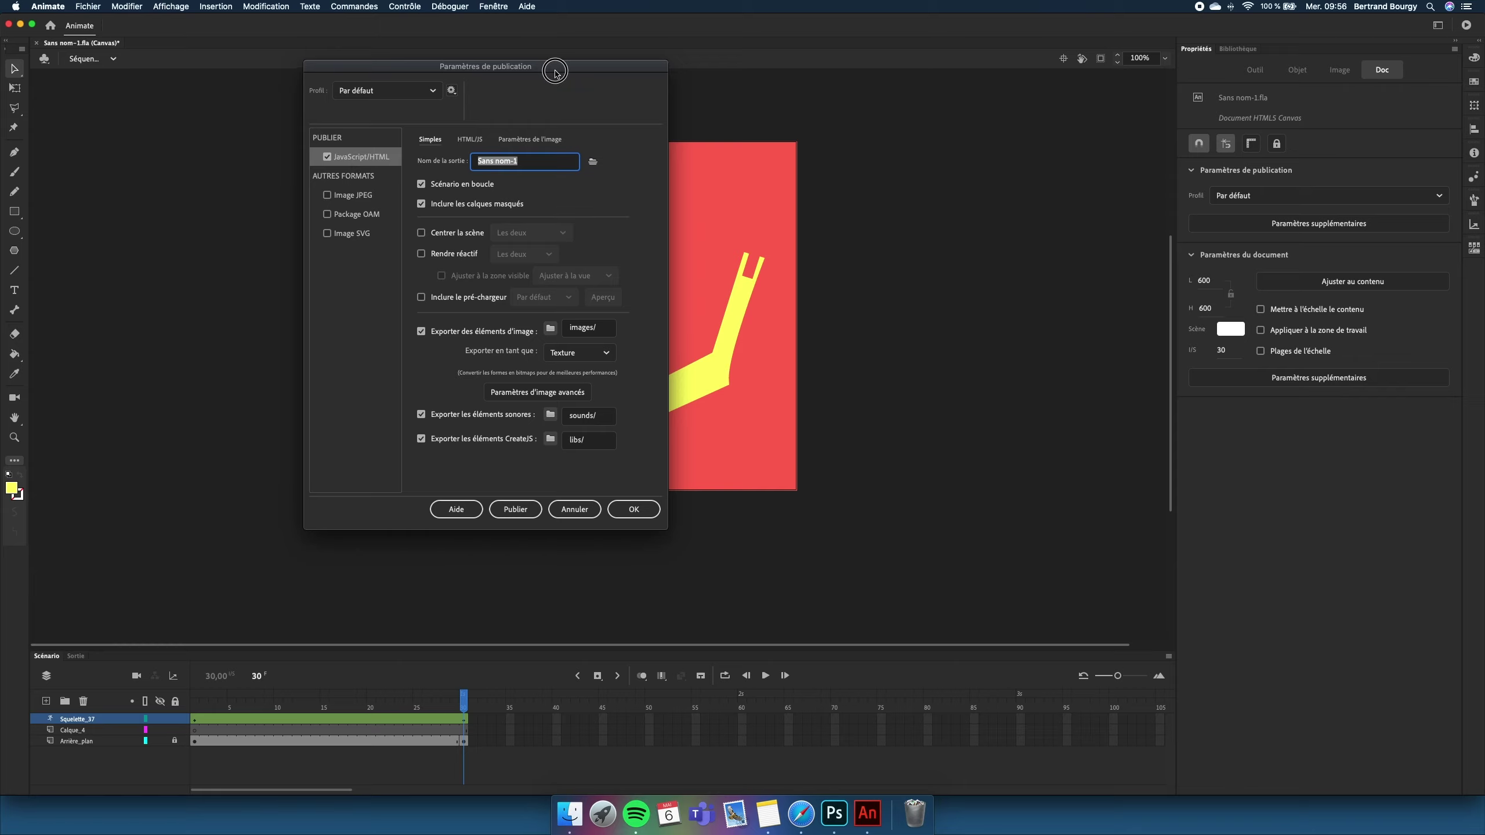
pyautogui.moveTo(557, 68); pyautogui.dragTo(615, 118)
pyautogui.click(651, 213)
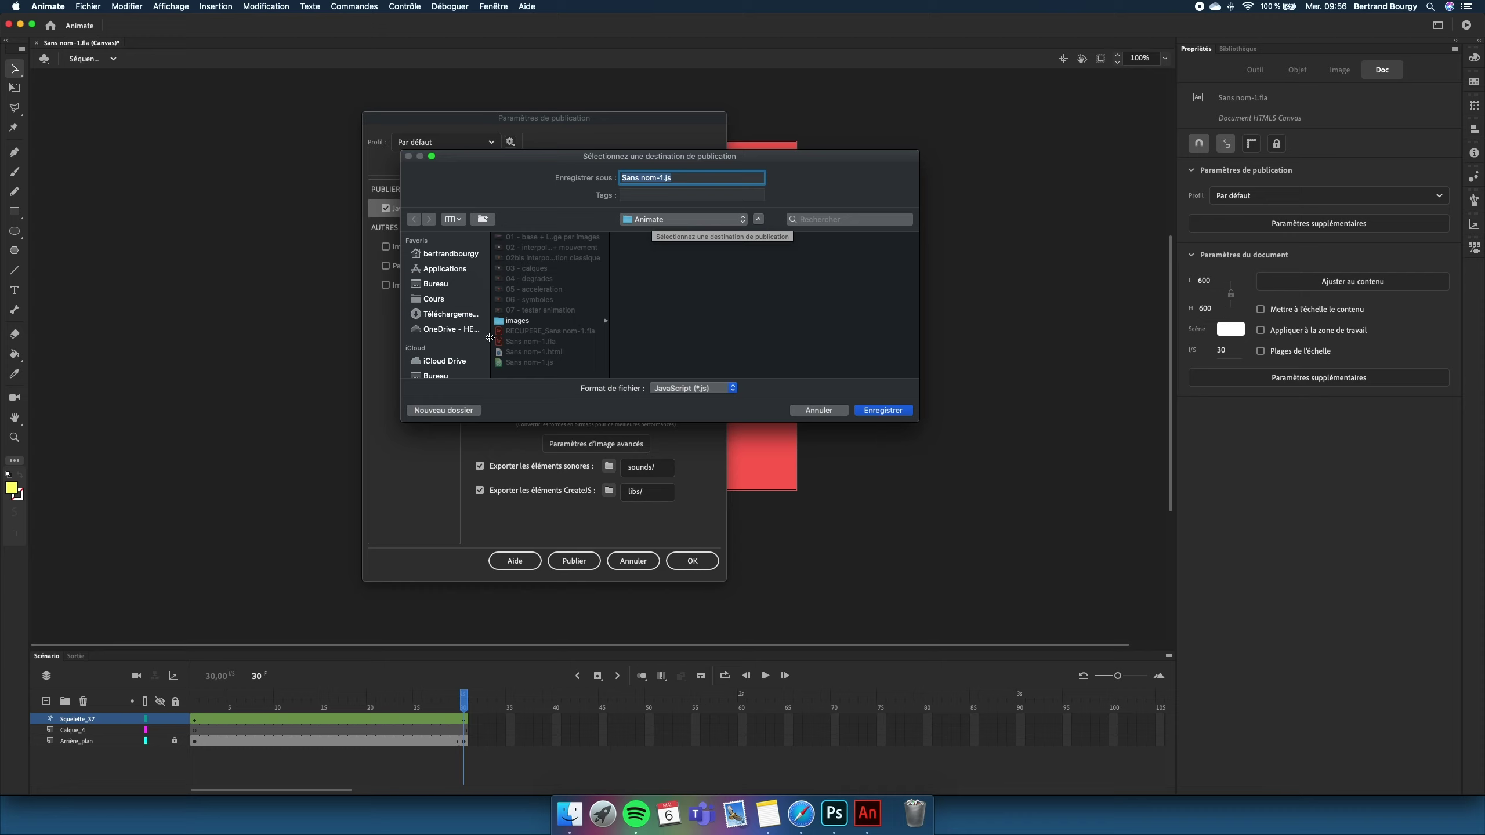
pyautogui.click(440, 411)
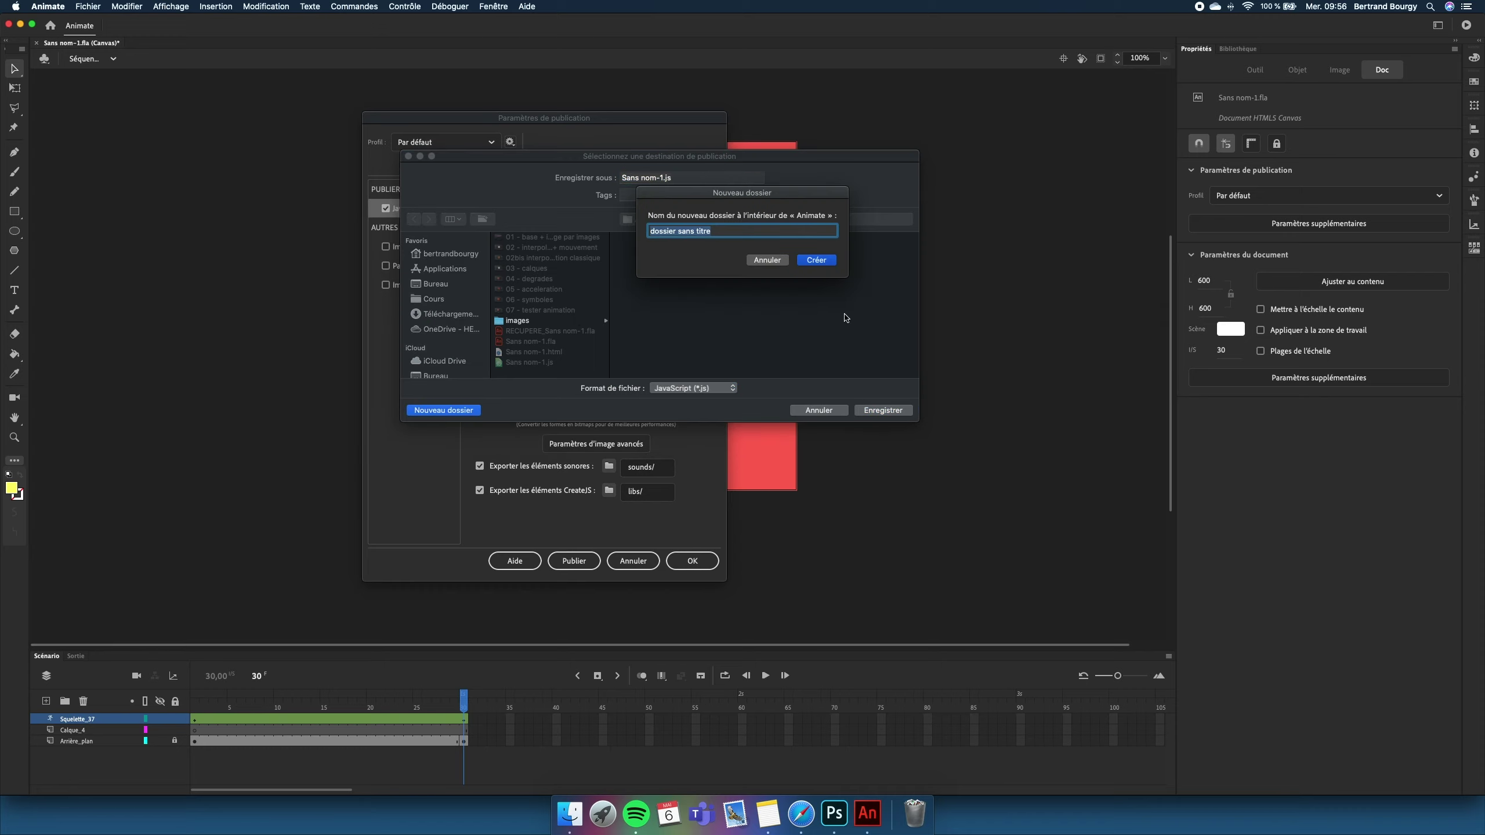
pyautogui.write('export')
pyautogui.press('Return')
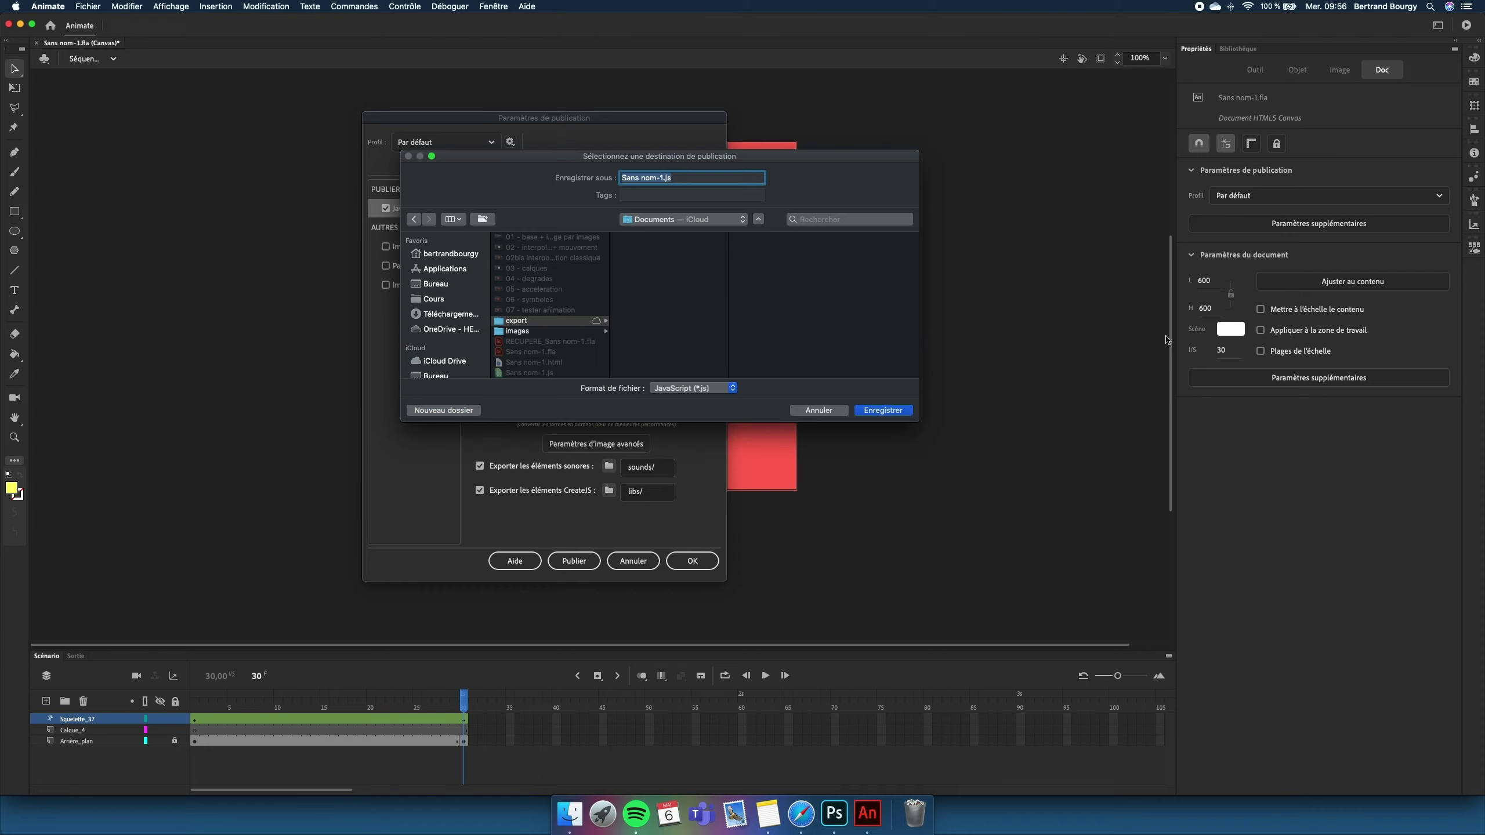
pyautogui.click(865, 412)
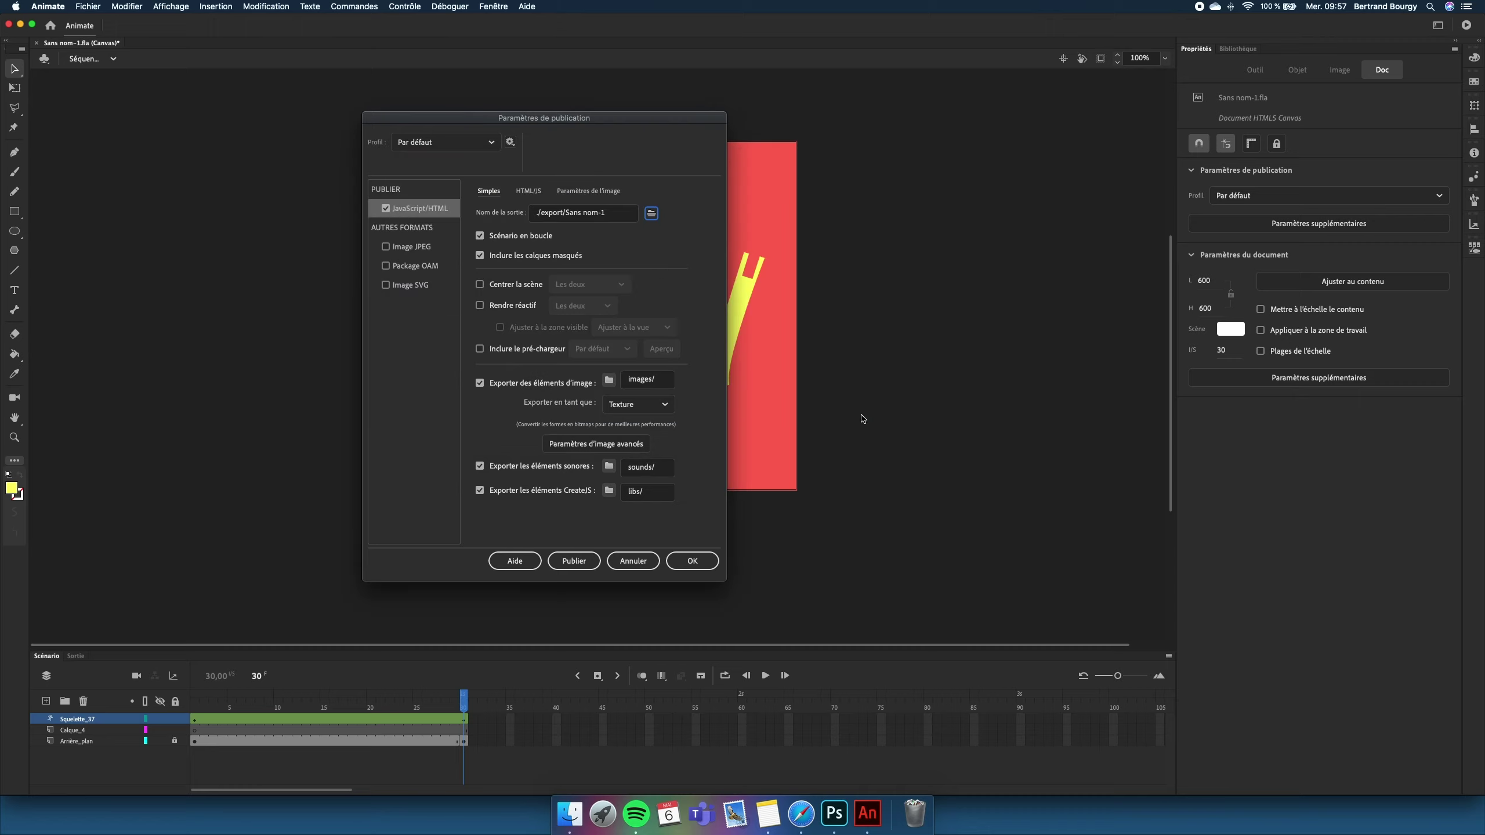
# Confirm the publish settings and publish the animation as HTML5 Canvas to the export folder.
pyautogui.click(692, 561)
pyautogui.click(87, 7)
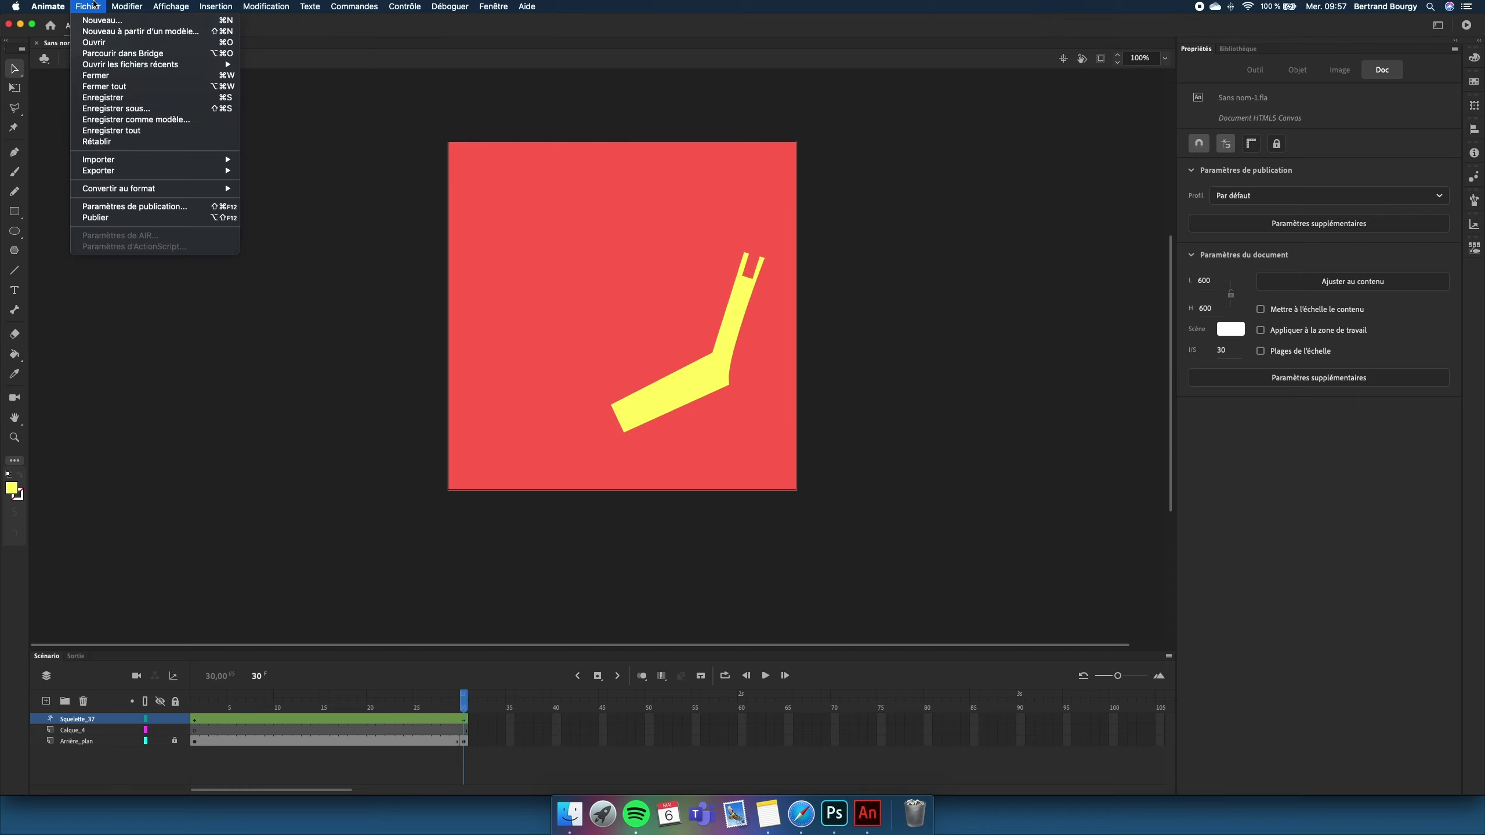
pyautogui.click(105, 217)
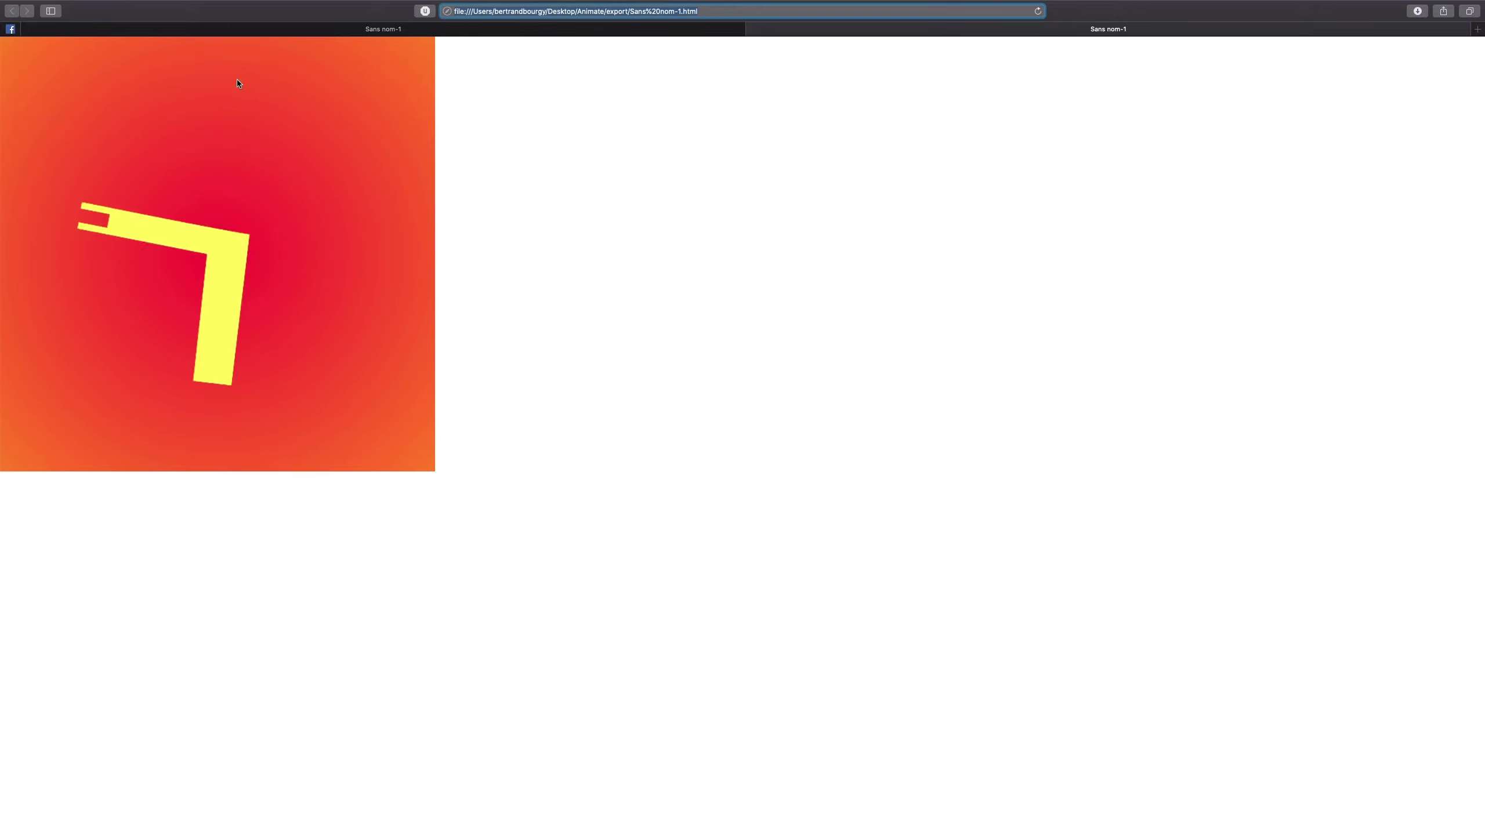
# Switch to the export folder in Finder, inspect the published files and open Sans nom-1.html in Safari.
pyautogui.press('super+q')
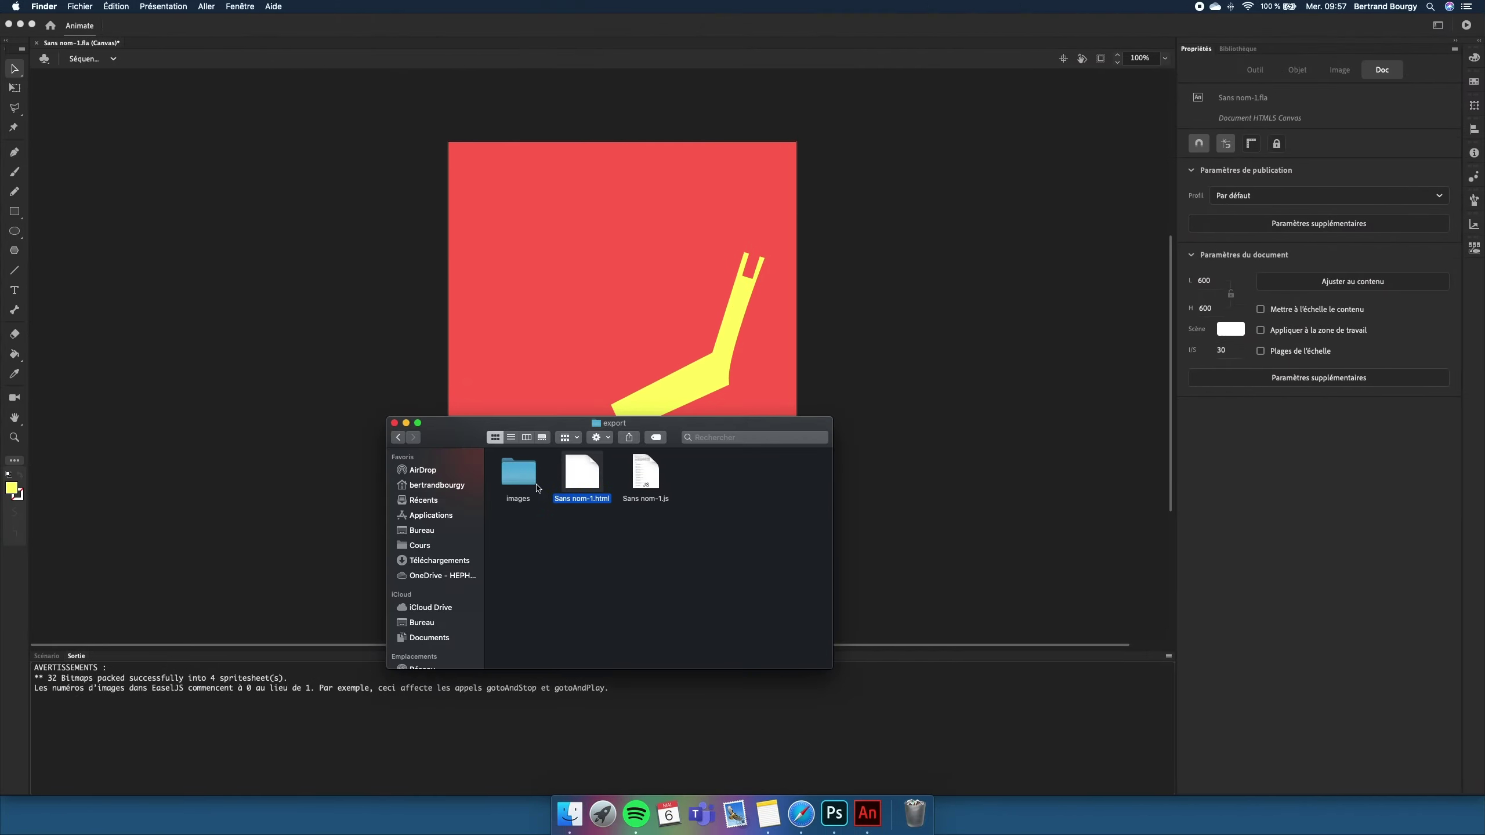
pyautogui.press('Right')
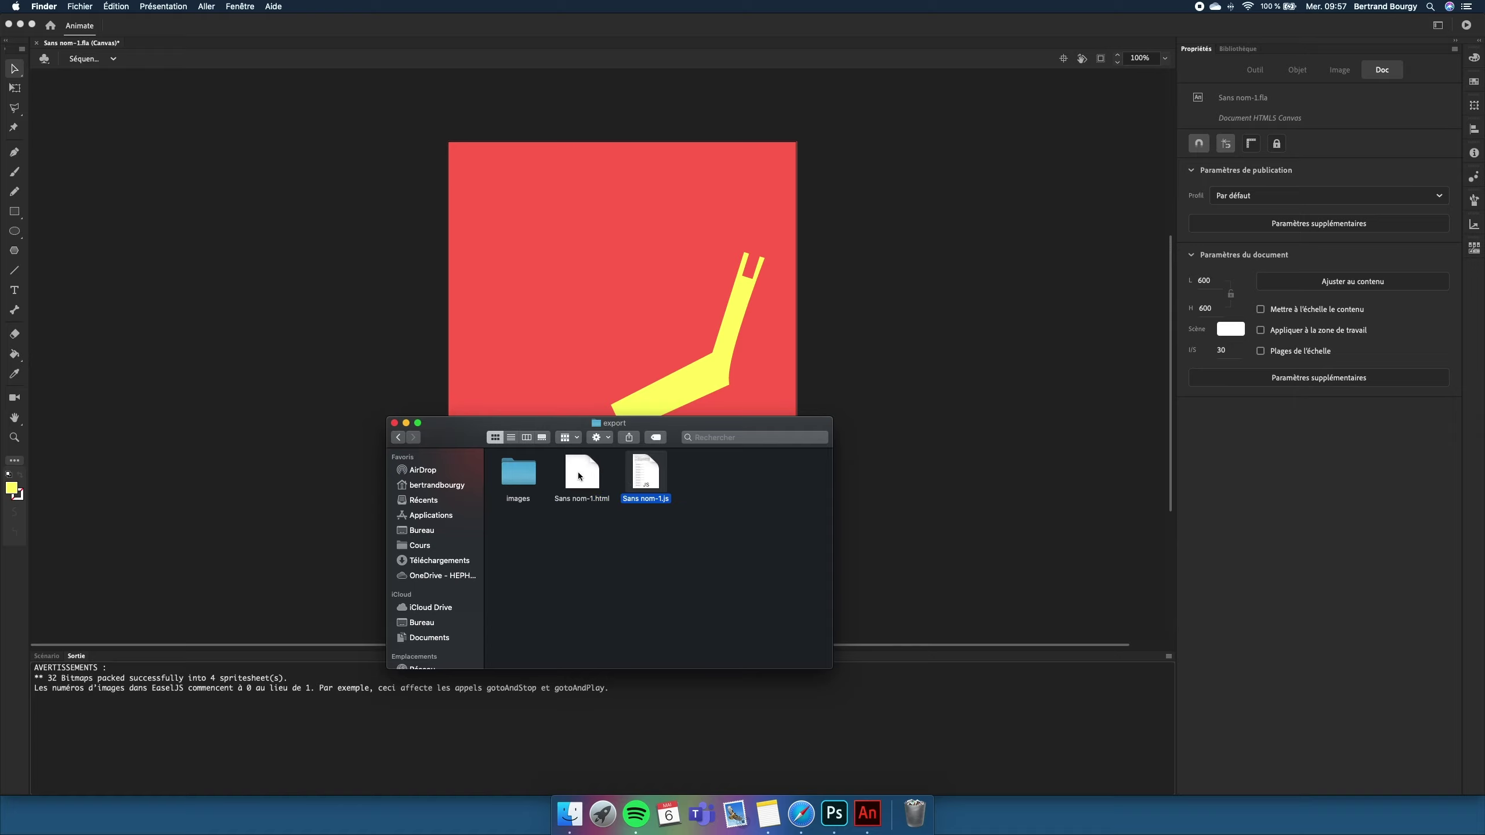
pyautogui.click(584, 478)
pyautogui.press('super+o')
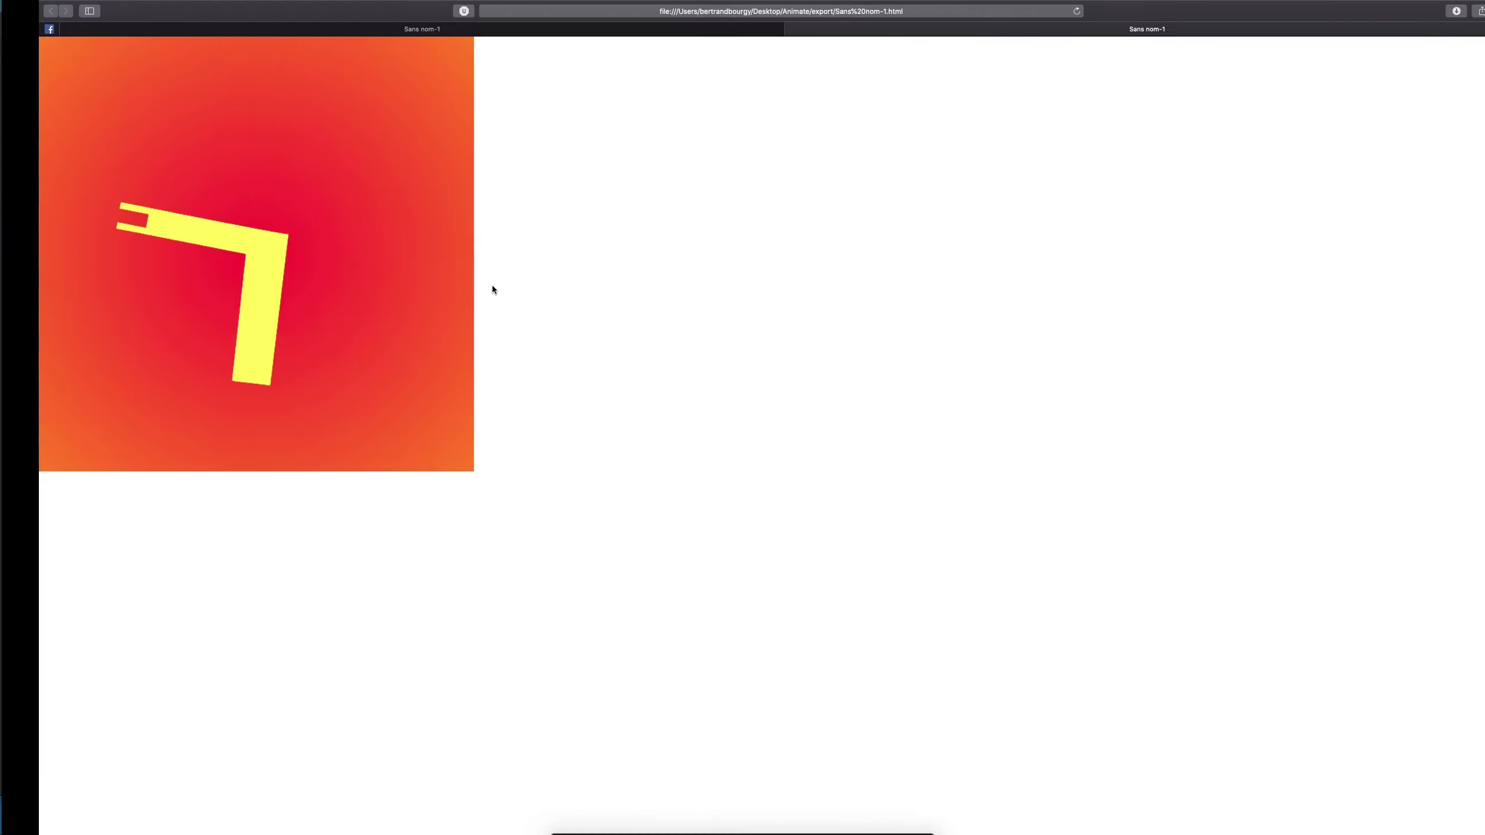
# Show the source code of Sans nom-1.html in Safari's web inspector and enlarge the inspector to read the code from its beginning.
pyautogui.click(325, 4)
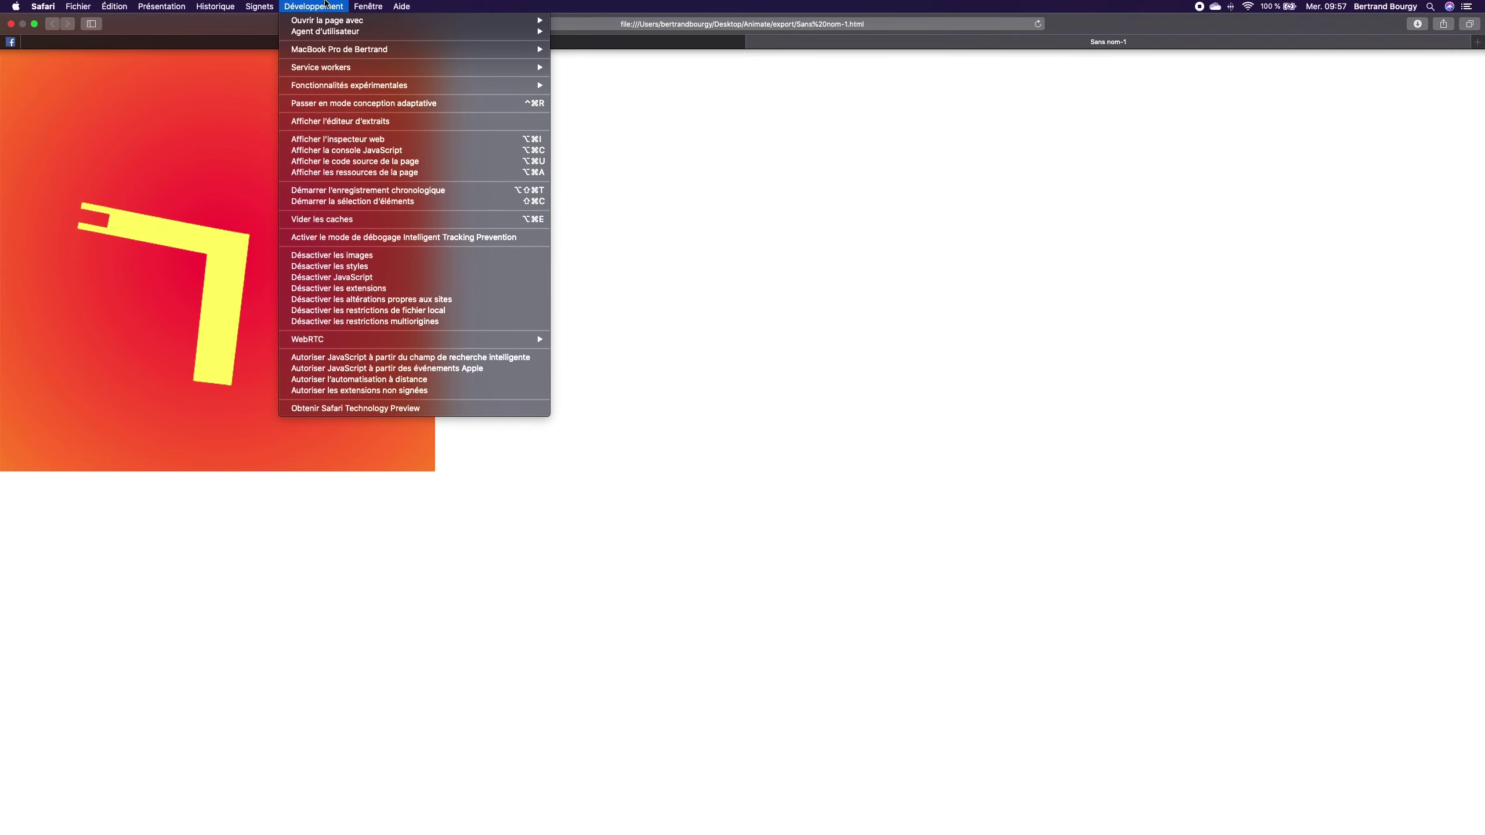
pyautogui.click(364, 205)
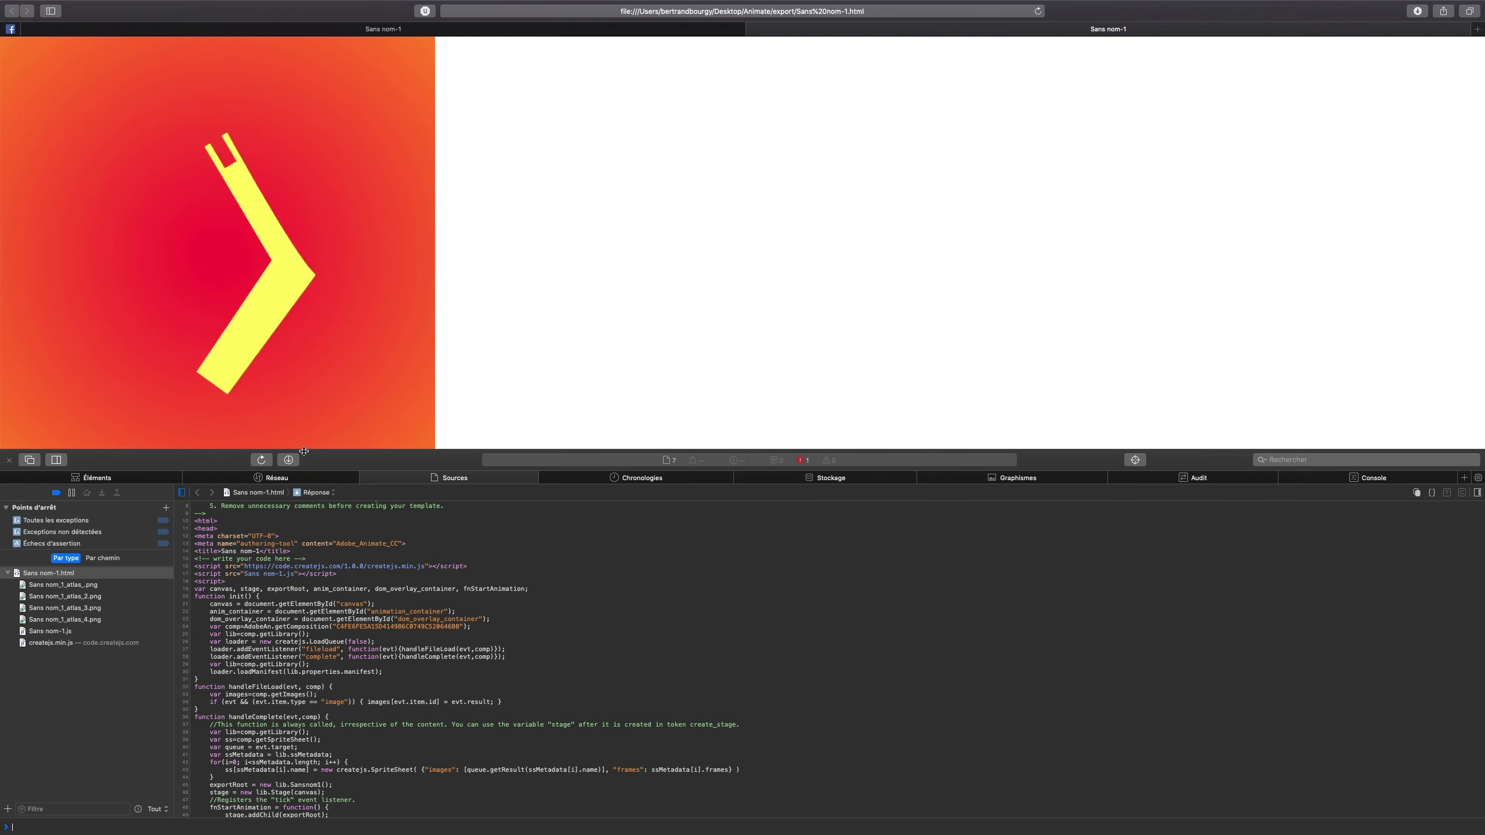
pyautogui.moveTo(304, 449); pyautogui.dragTo(288, 281)
pyautogui.scroll(2, 243, 411)
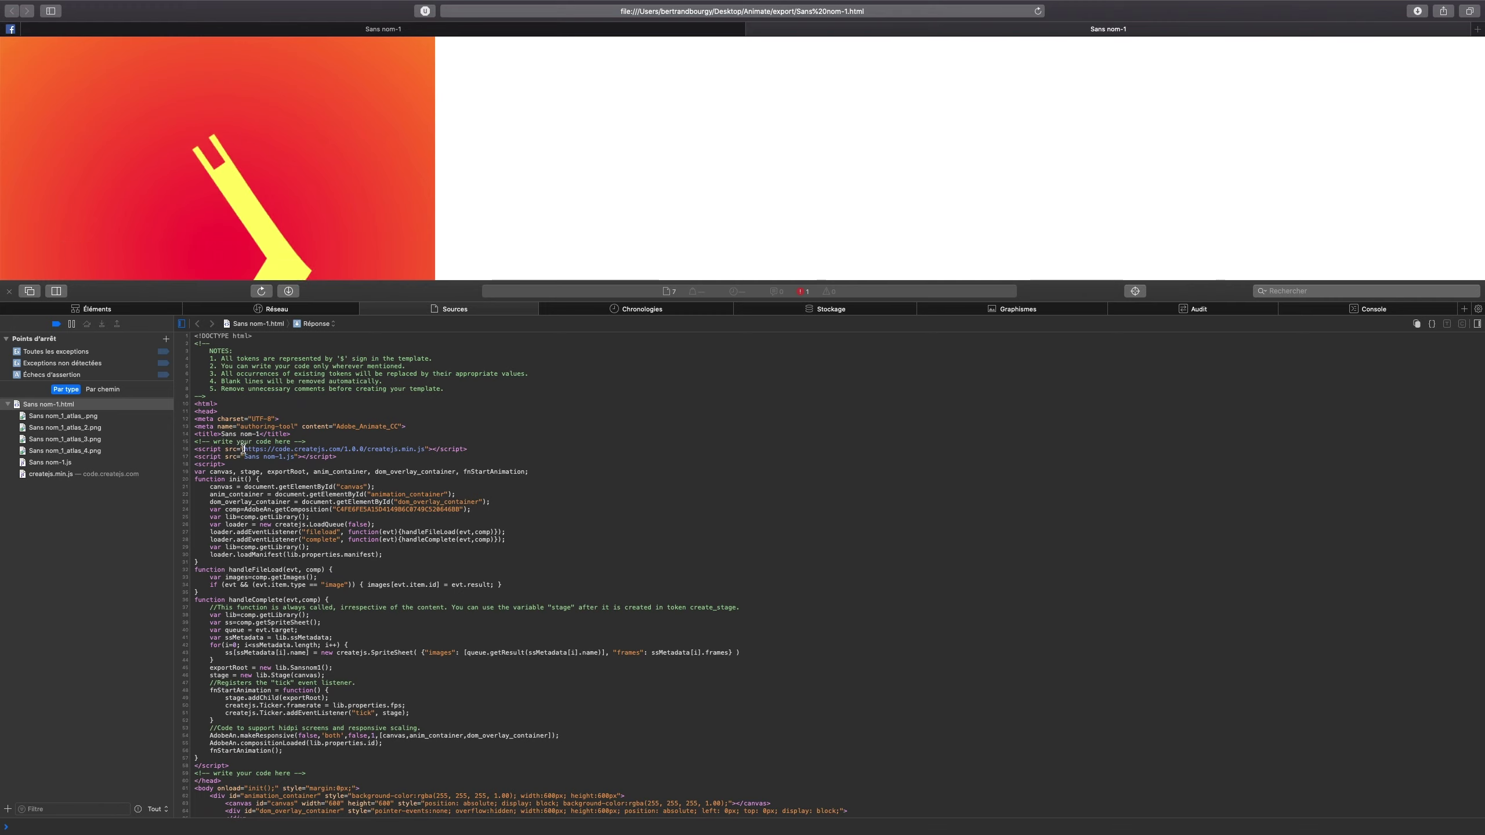
# Examine the published page's script block, the body's init() call and the animation_container div holding the canvas by highlighting them.
pyautogui.moveTo(253, 450); pyautogui.dragTo(324, 768)
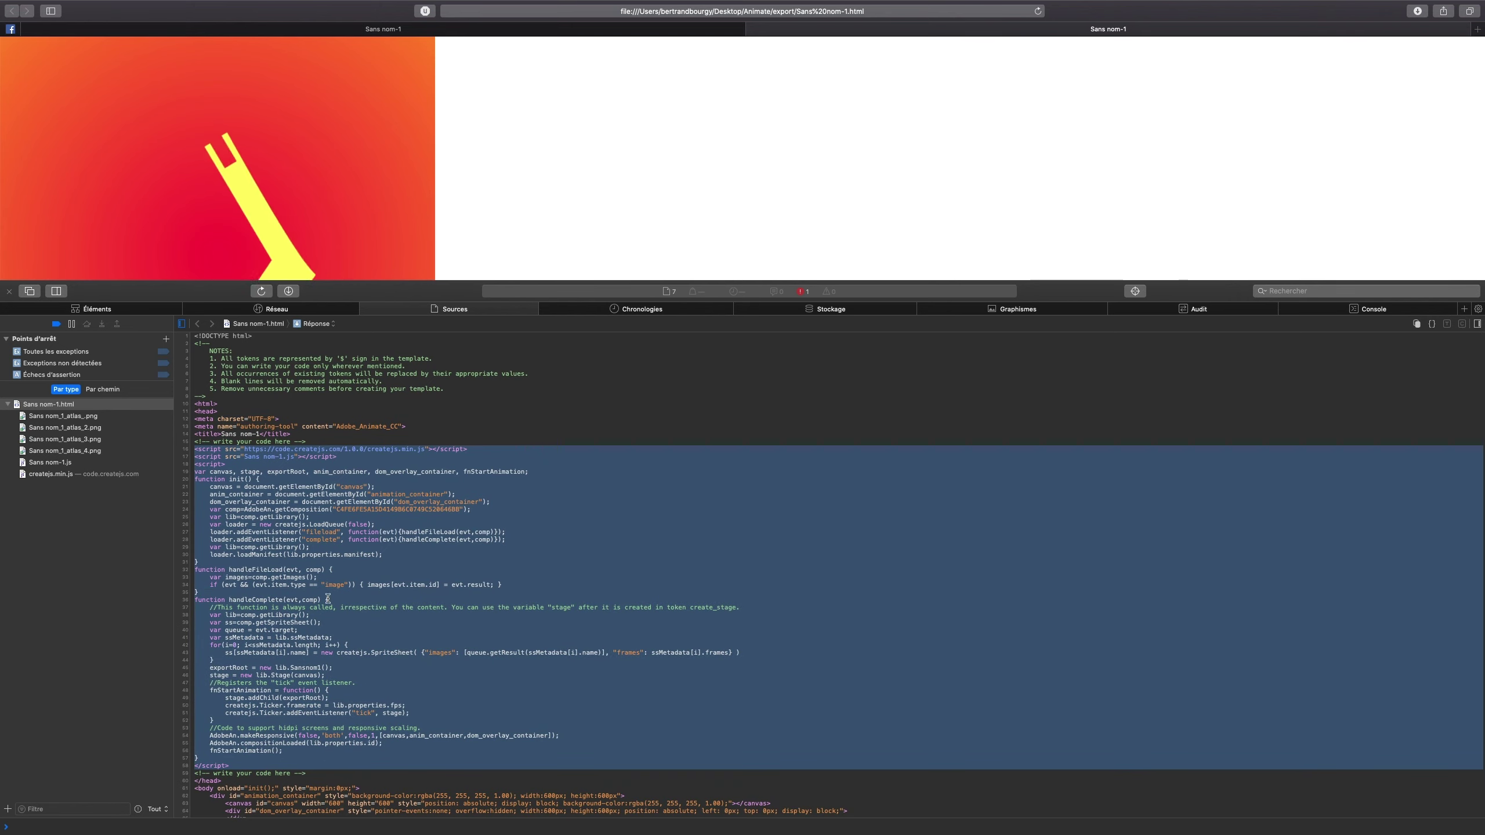
pyautogui.click(345, 610)
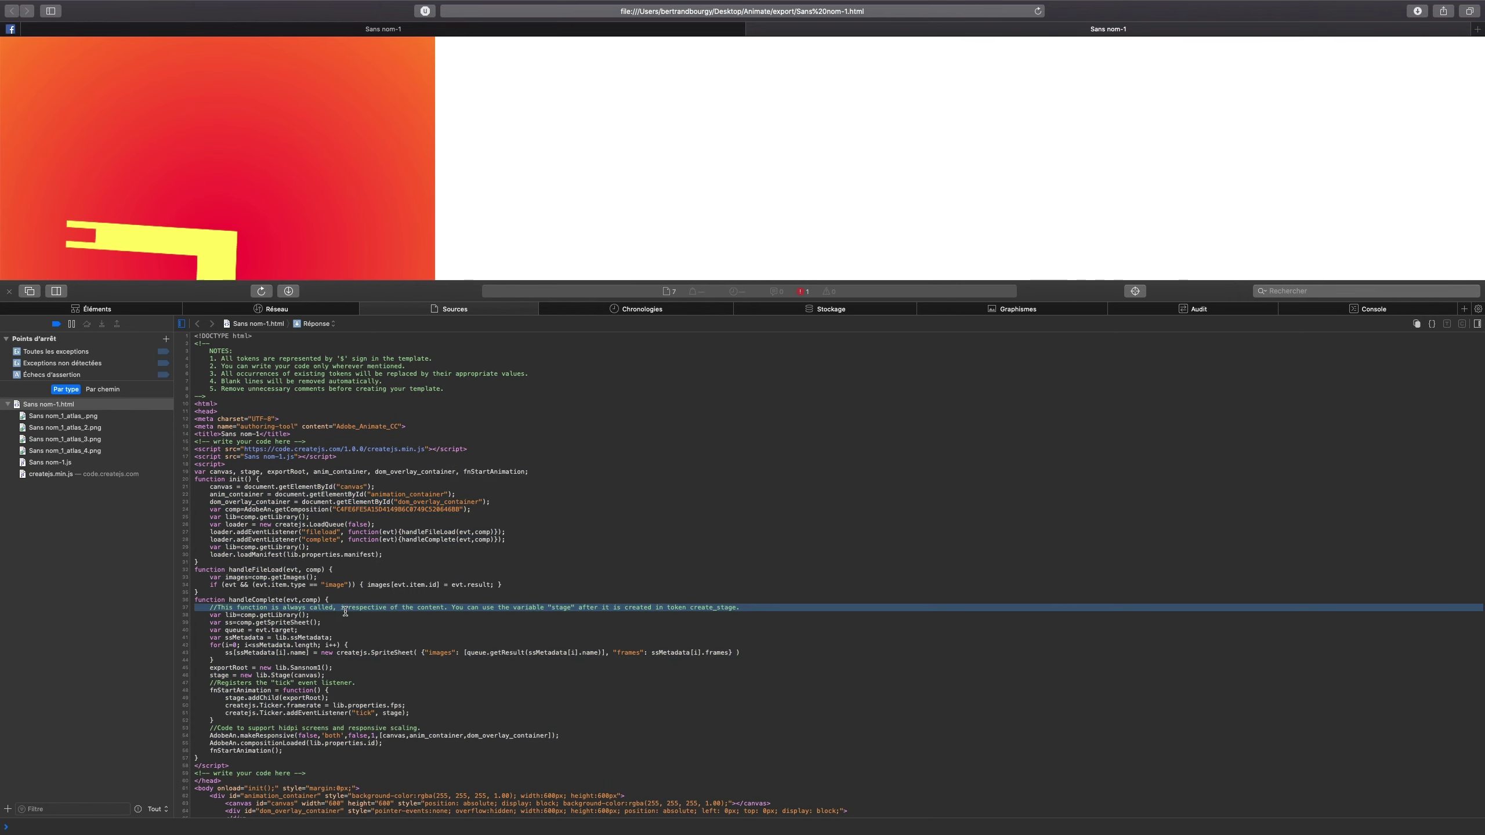
pyautogui.click(307, 684)
pyautogui.scroll(-2, 269, 773)
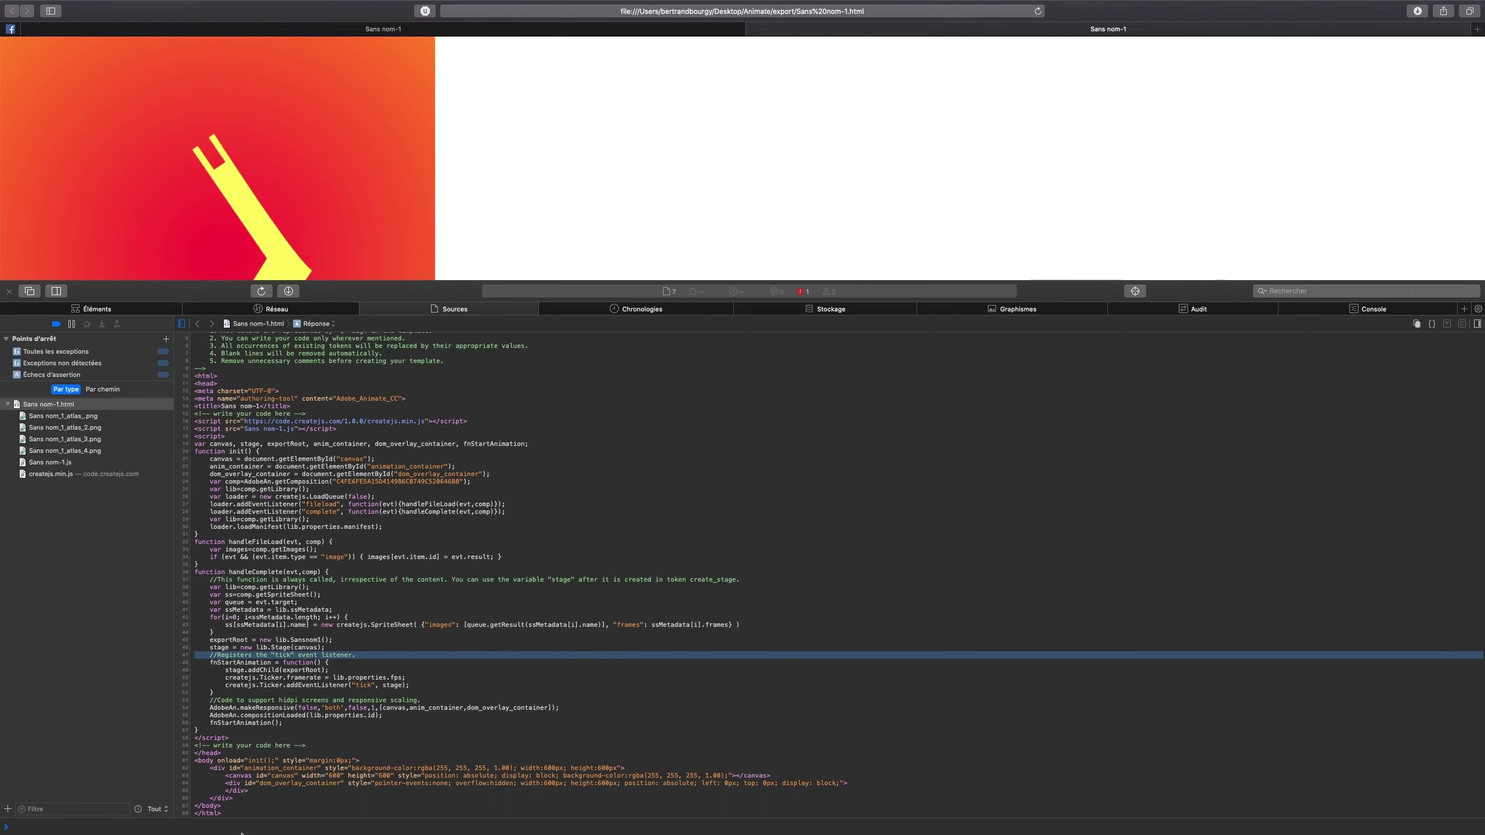
pyautogui.click(267, 761)
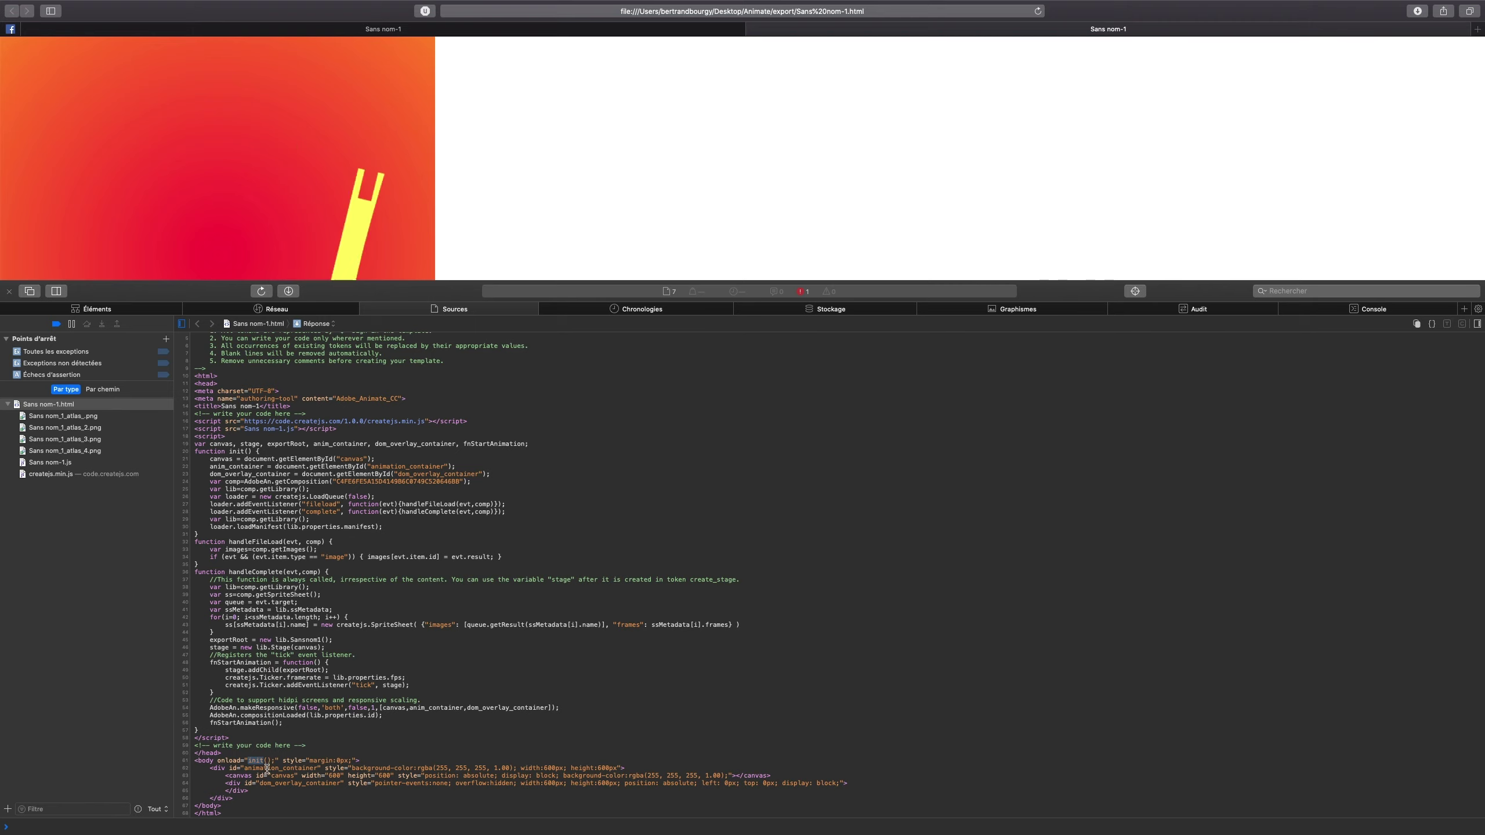
pyautogui.moveTo(260, 768); pyautogui.dragTo(261, 799)
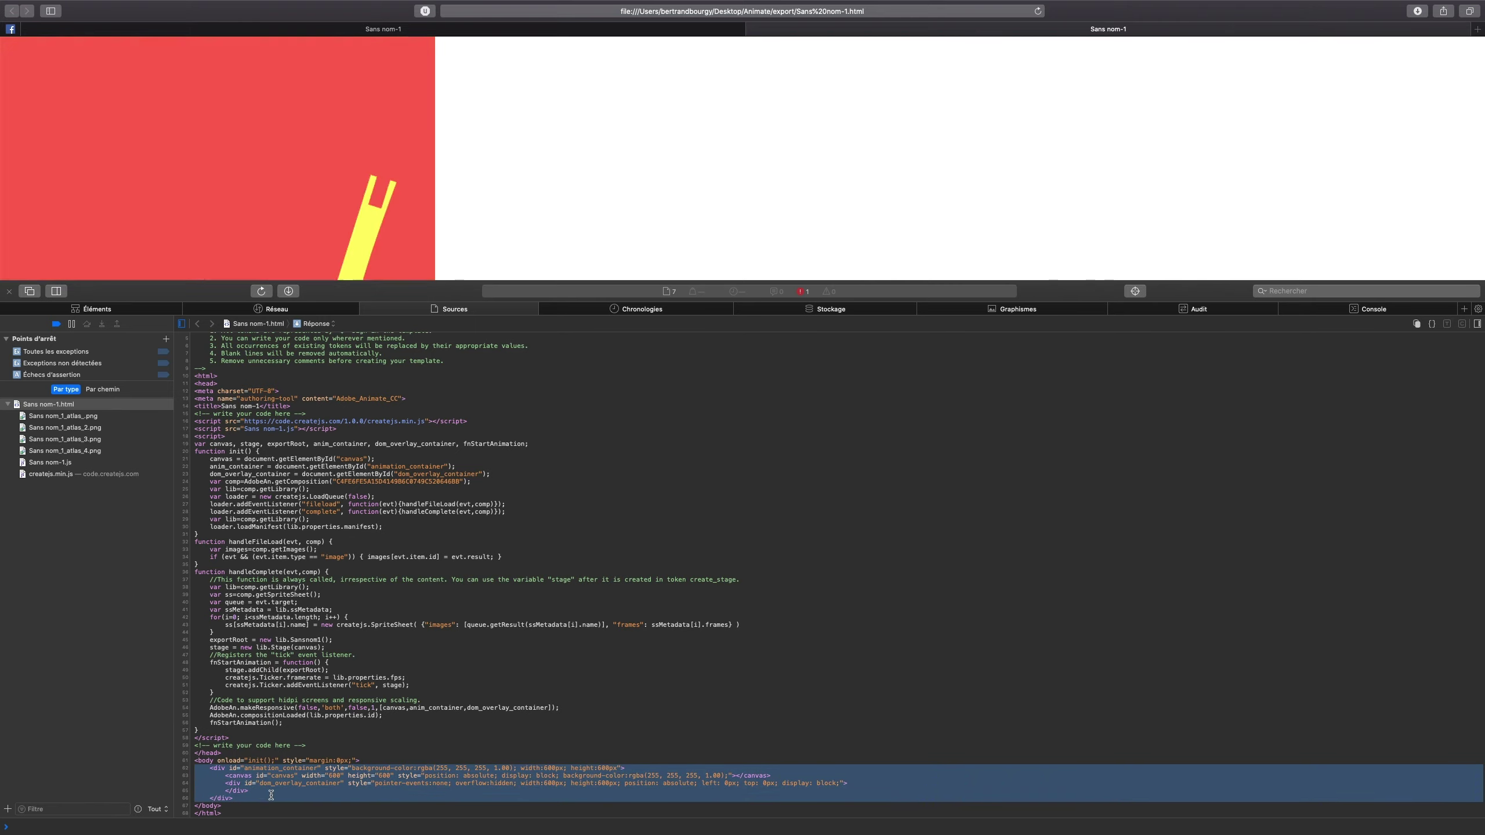